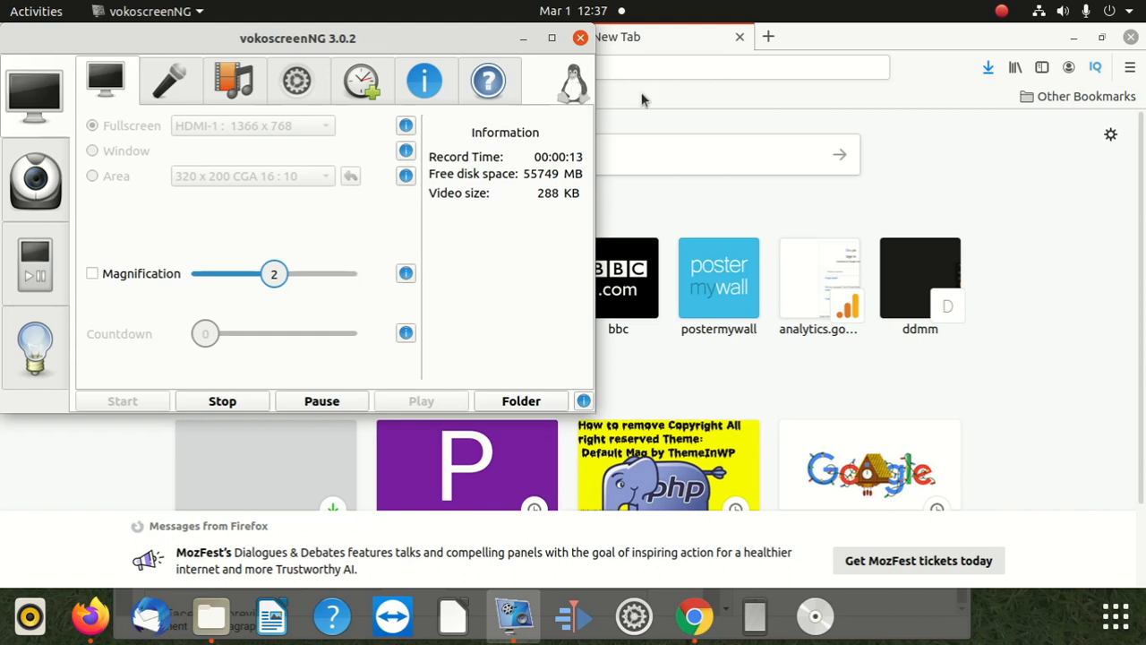
# Move the vokoscreenNG window clear of the browser page and activate the browser's address field.
pyautogui.moveTo(408, 34); pyautogui.dragTo(583, 209)
pyautogui.moveTo(596, 253); pyautogui.dragTo(928, 503)
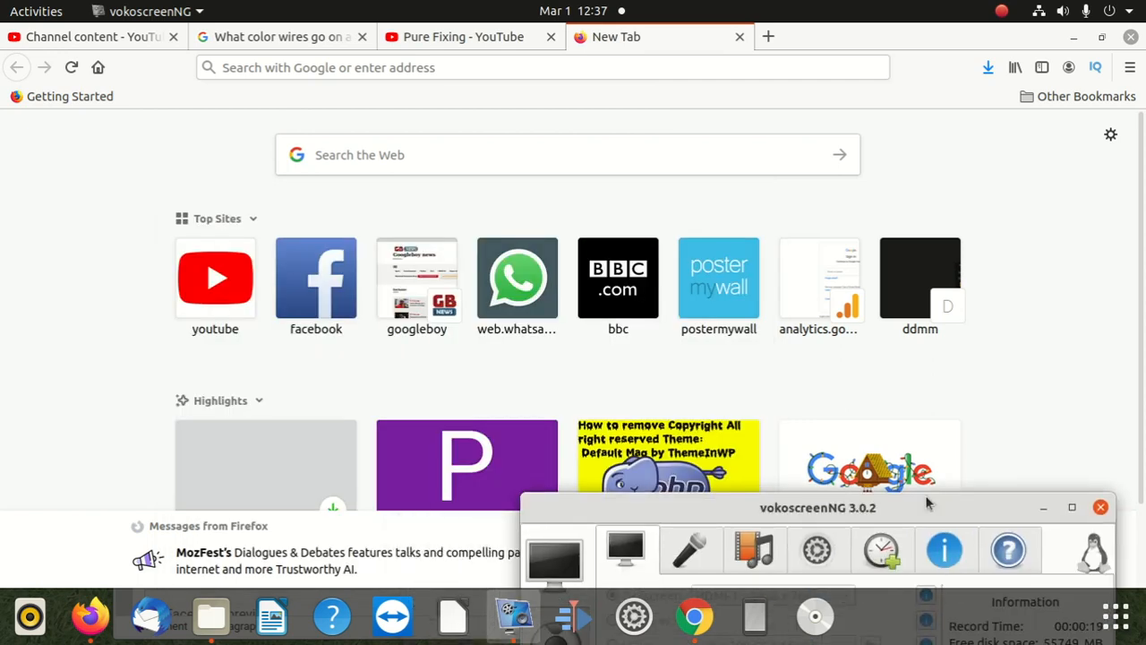
pyautogui.click(577, 56)
pyautogui.write('PH')
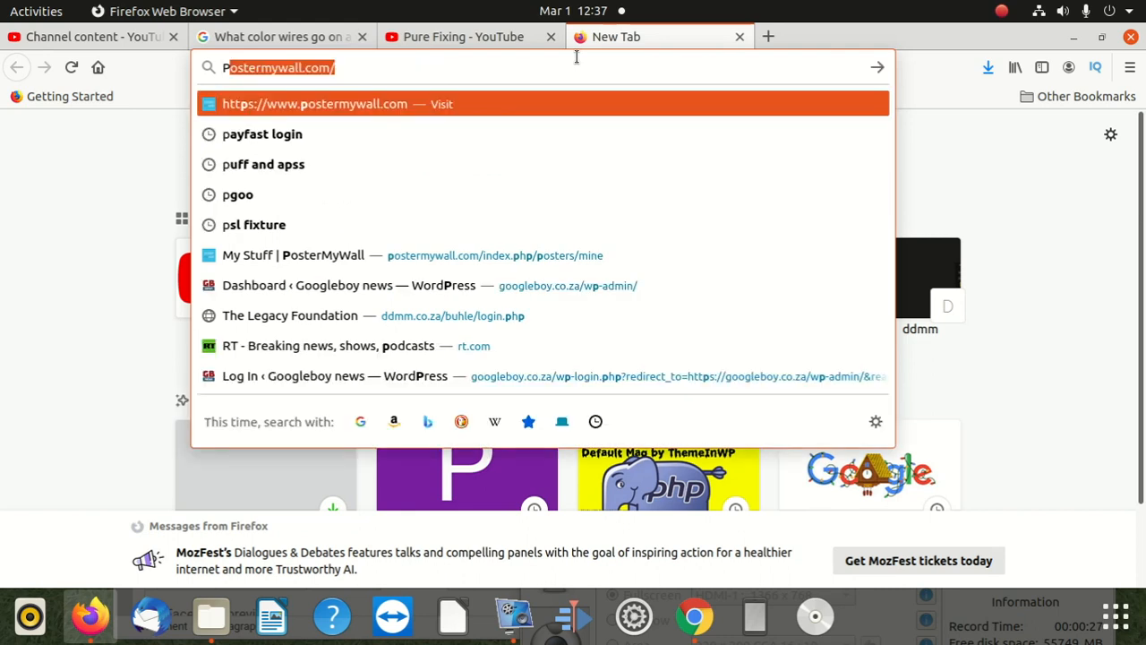
pyautogui.write('PMYS')
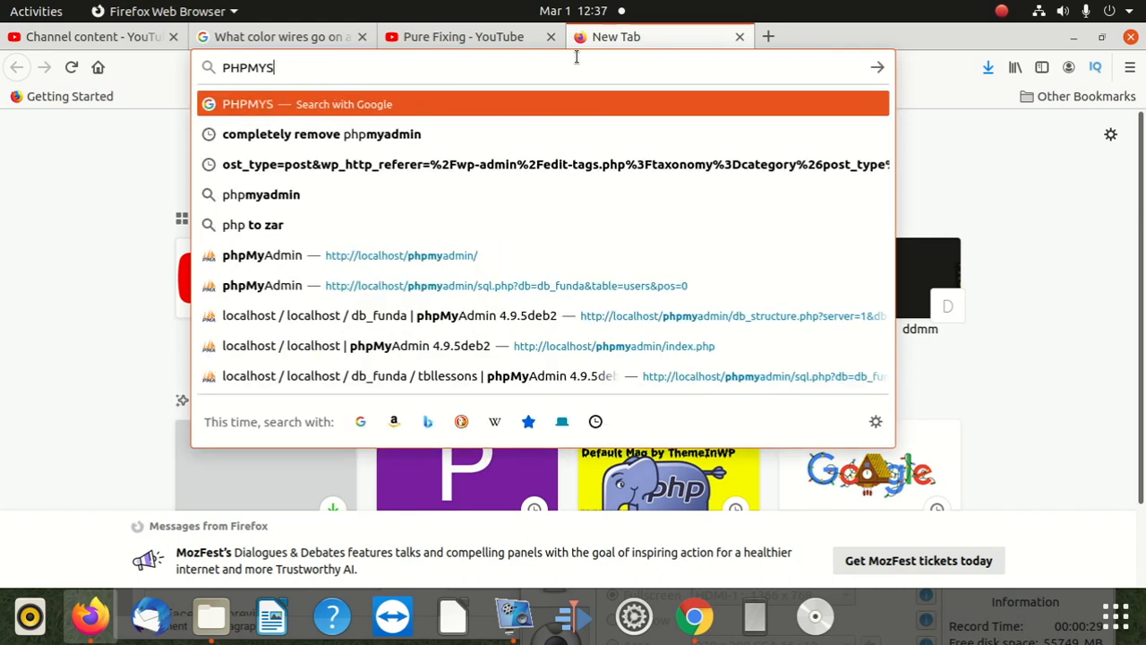
pyautogui.press('BackSpace')
pyautogui.press('BackSpace')
pyautogui.press('BackSpace')
pyautogui.press('BackSpace')
pyautogui.press('BackSpace')
pyautogui.press('BackSpace')
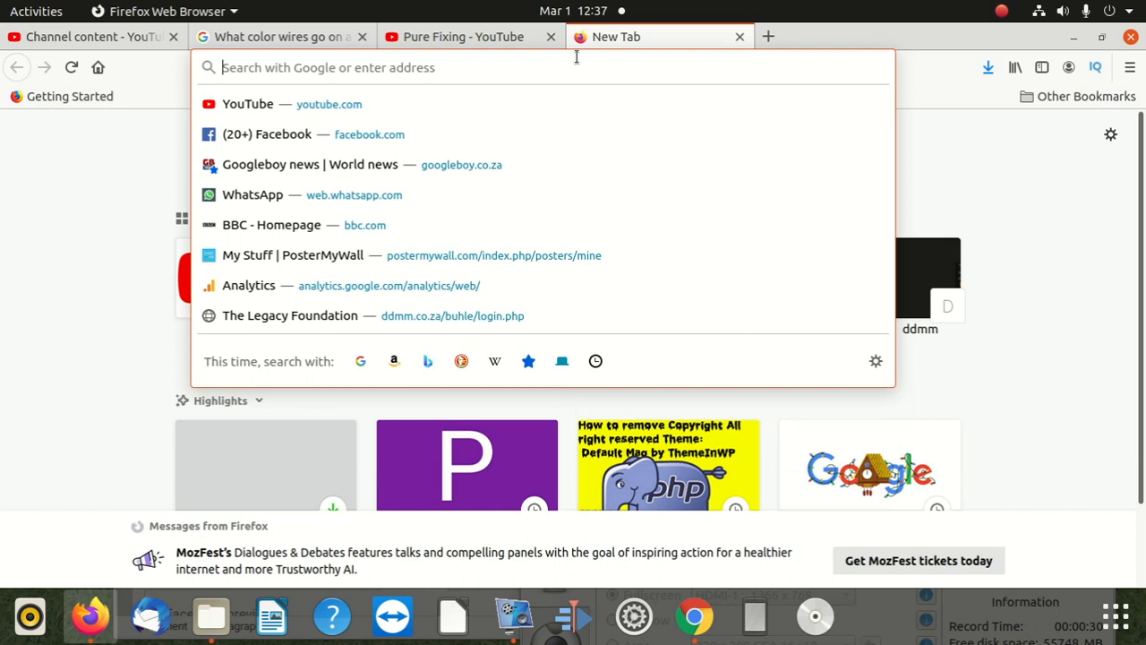
# Open the localhost page in the browser.
pyautogui.write('LOCAlhost/')
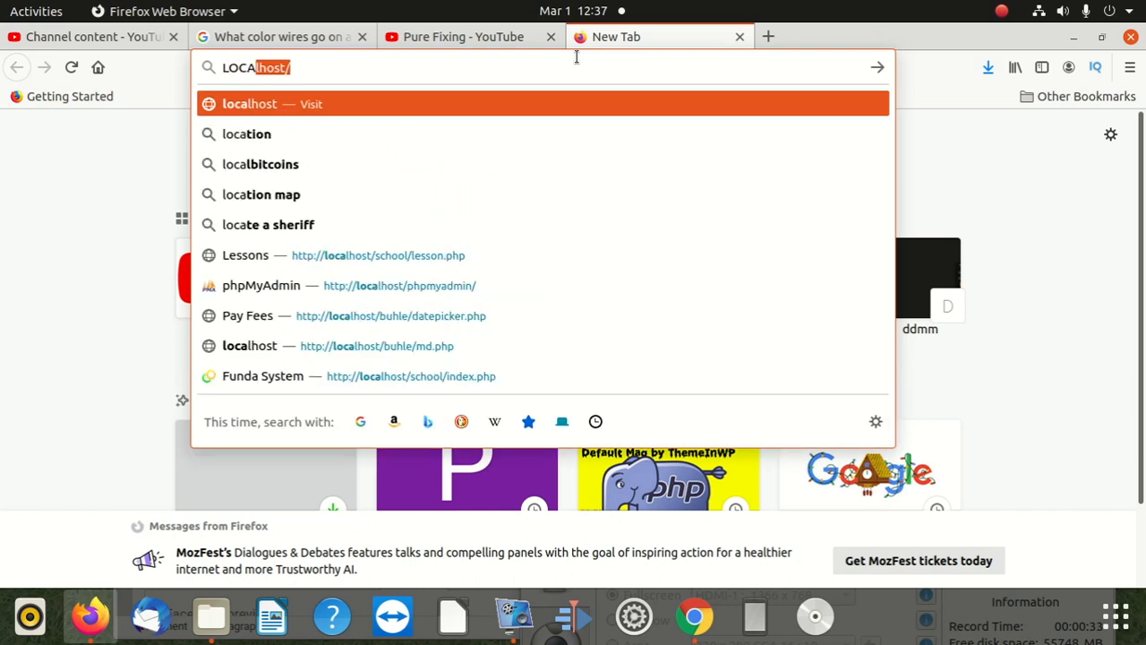
pyautogui.press('Right')
pyautogui.press('Return')
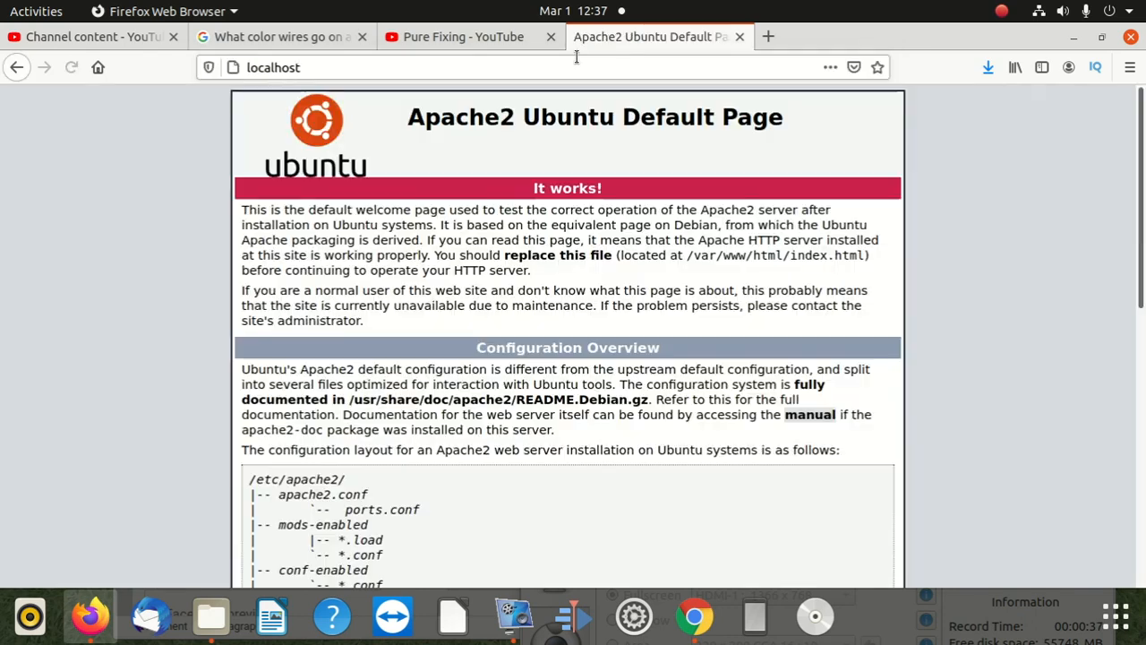
# Extend the address to localhost/phpmyadmin/ and load it.
pyautogui.click(326, 60)
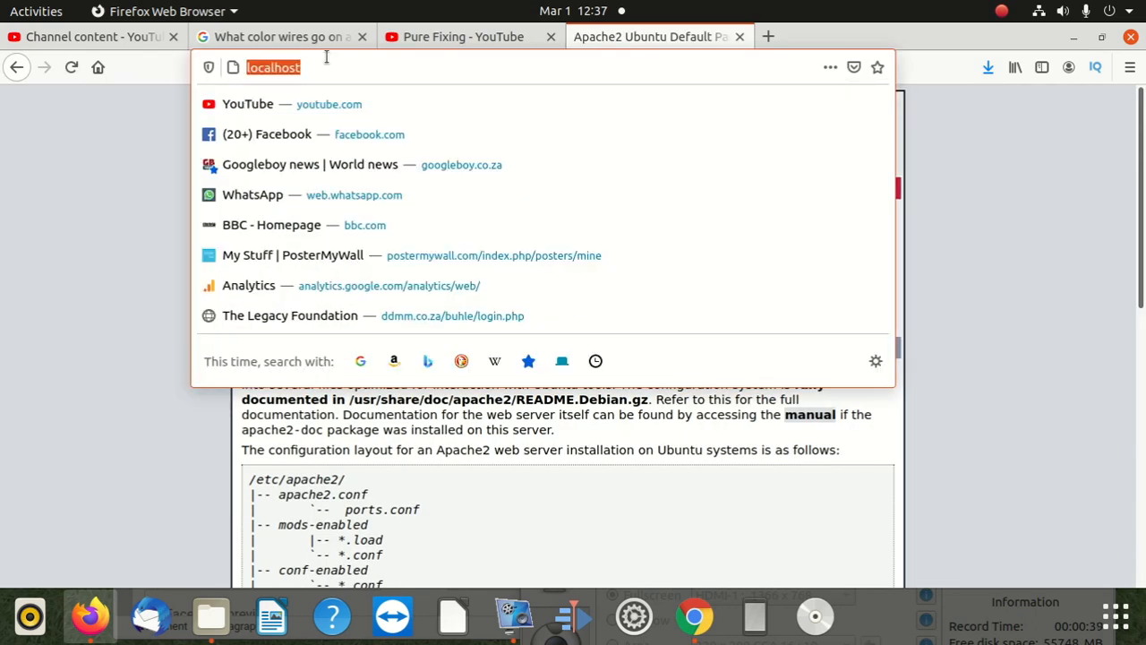
pyautogui.click(326, 60)
pyautogui.write('/PHPMY')
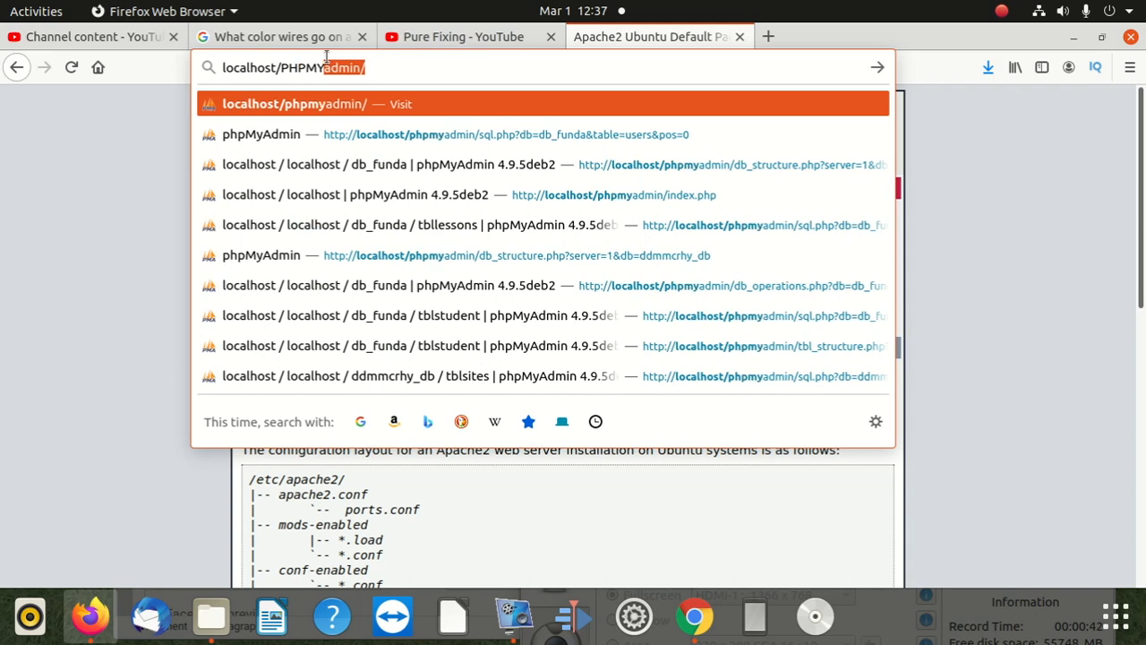
pyautogui.press('Return')
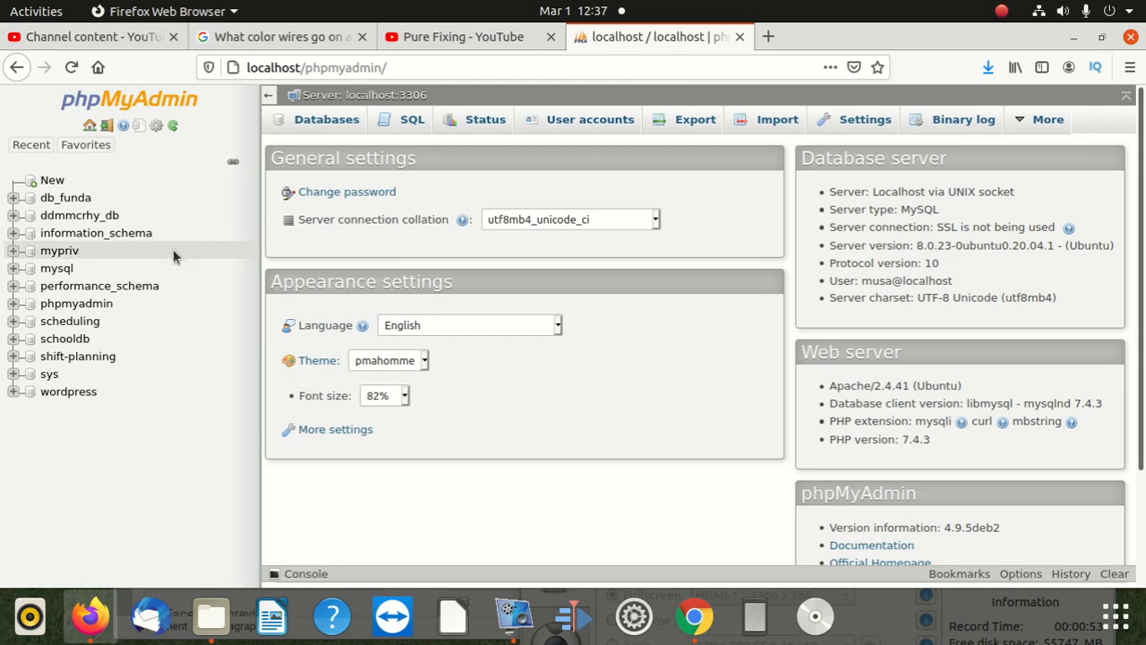
# Open the db_funda database and look through its full list of tables.
pyautogui.click(92, 199)
pyautogui.scroll(-20, 486, 436)
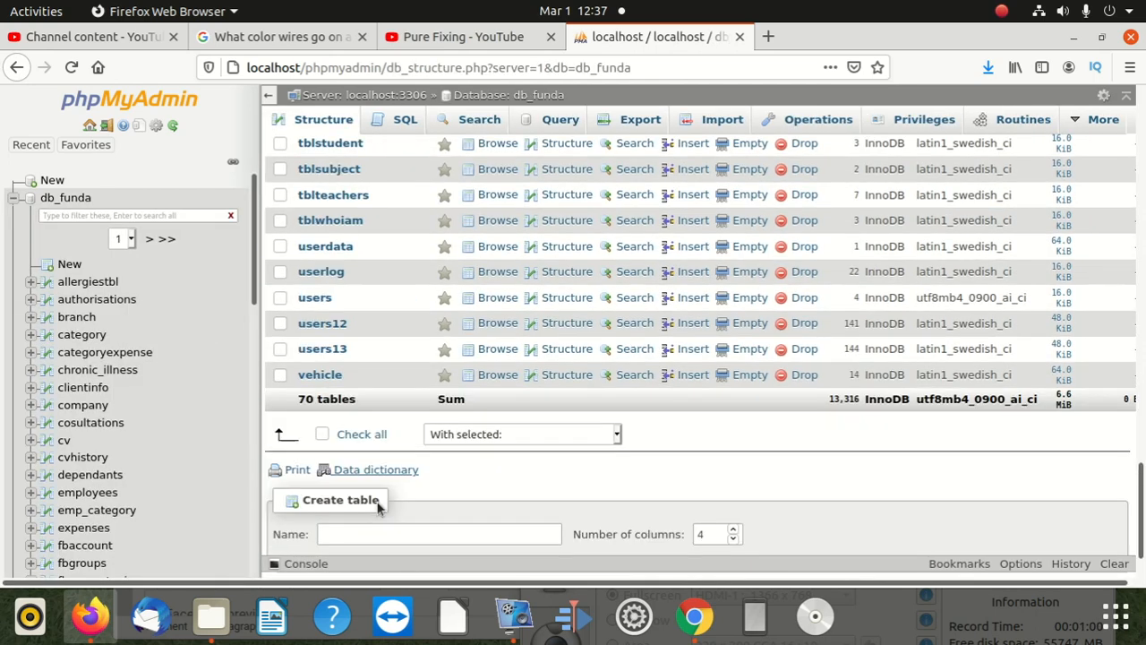
pyautogui.scroll(-2, 378, 508)
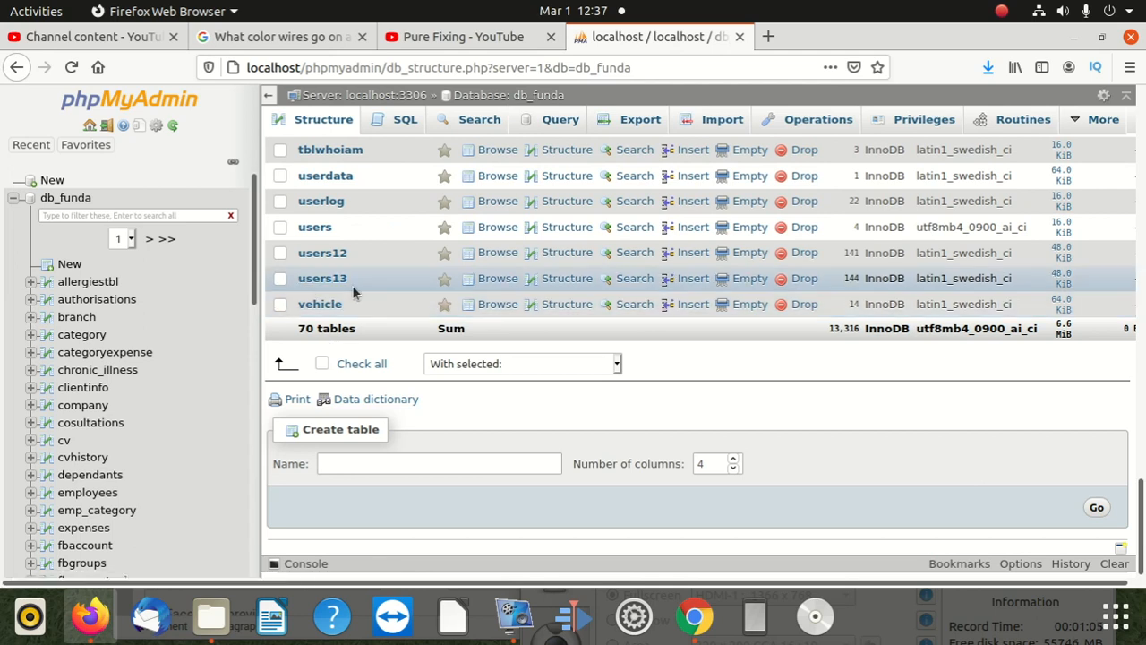
pyautogui.scroll(15, 352, 285)
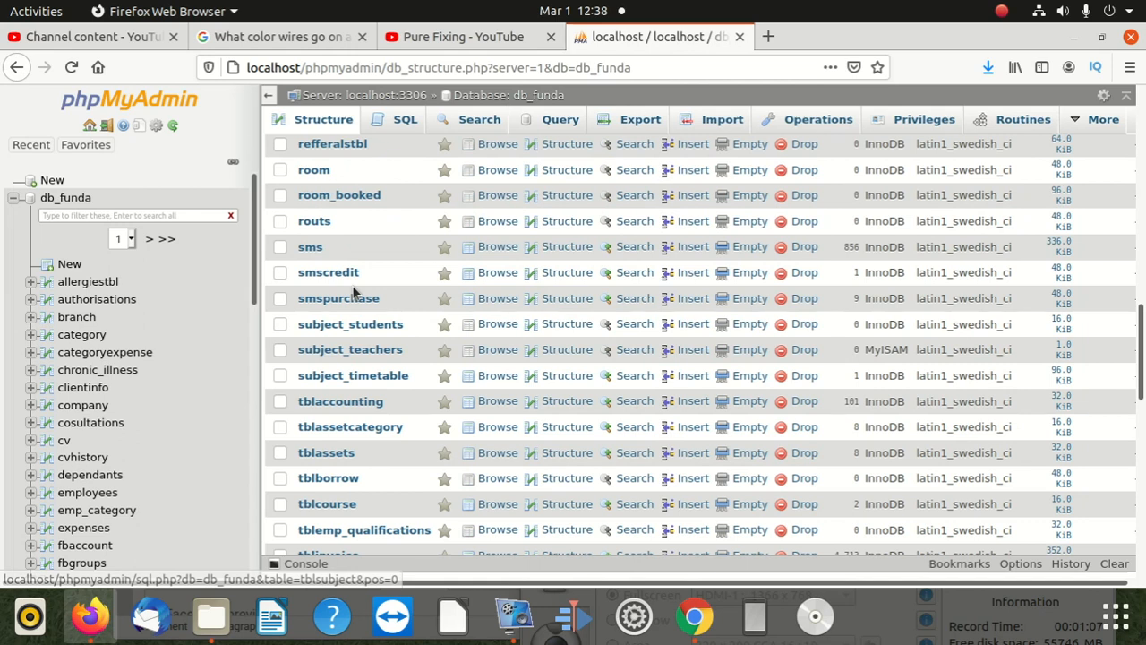
pyautogui.scroll(5, 221, 328)
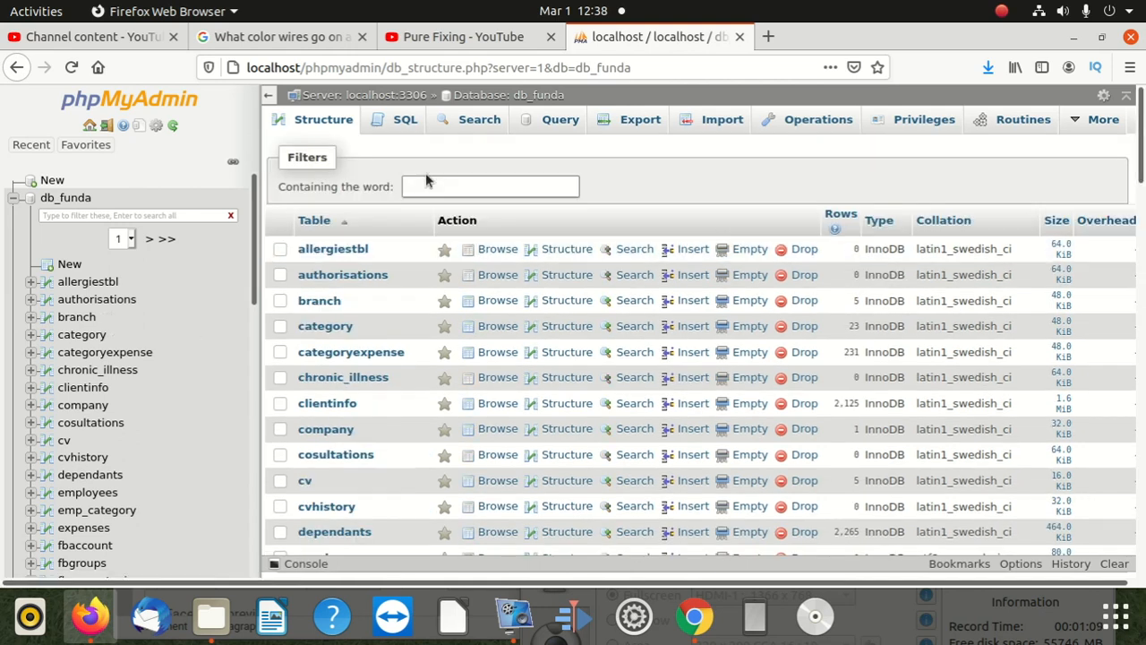
# Run the SQL query "ALTER TABLE users13 RENAME to users2021;" on the db_funda database.
pyautogui.click(403, 120)
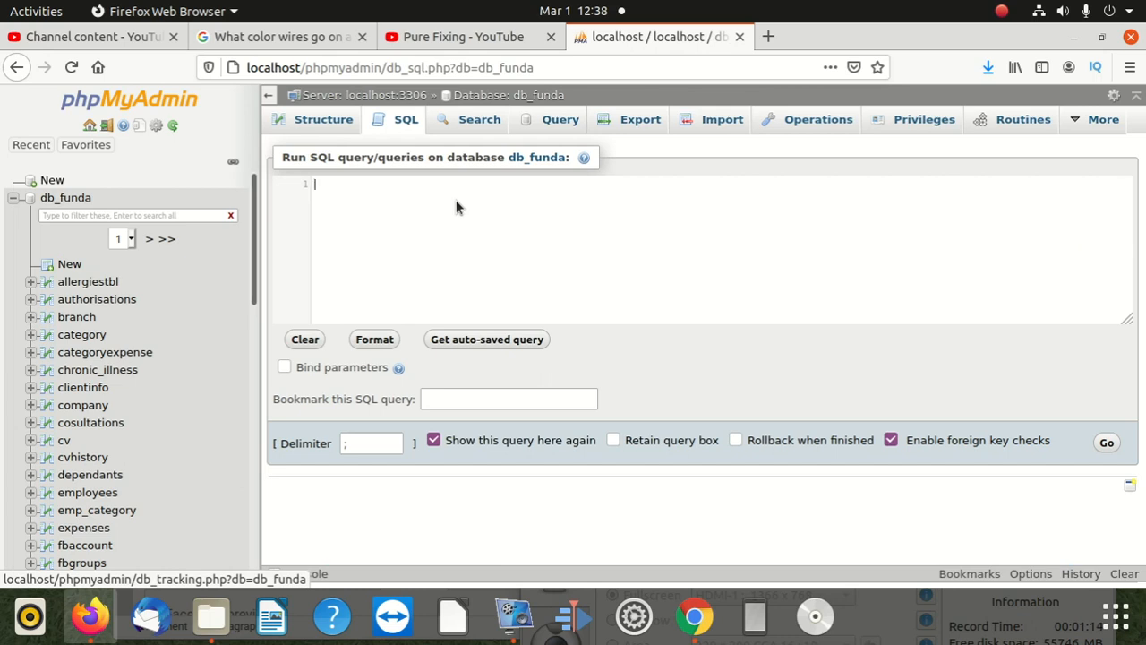
pyautogui.write('ALTER TABLE users13 re')
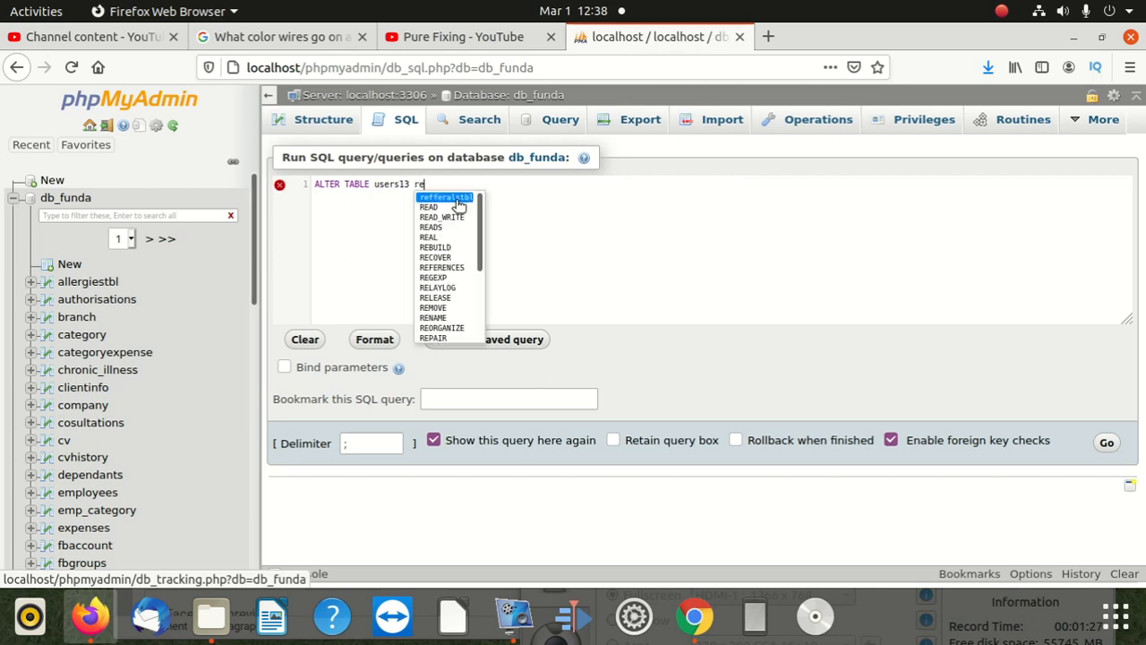
pyautogui.write('nam')
pyautogui.press('Return')
pyautogui.write('to')
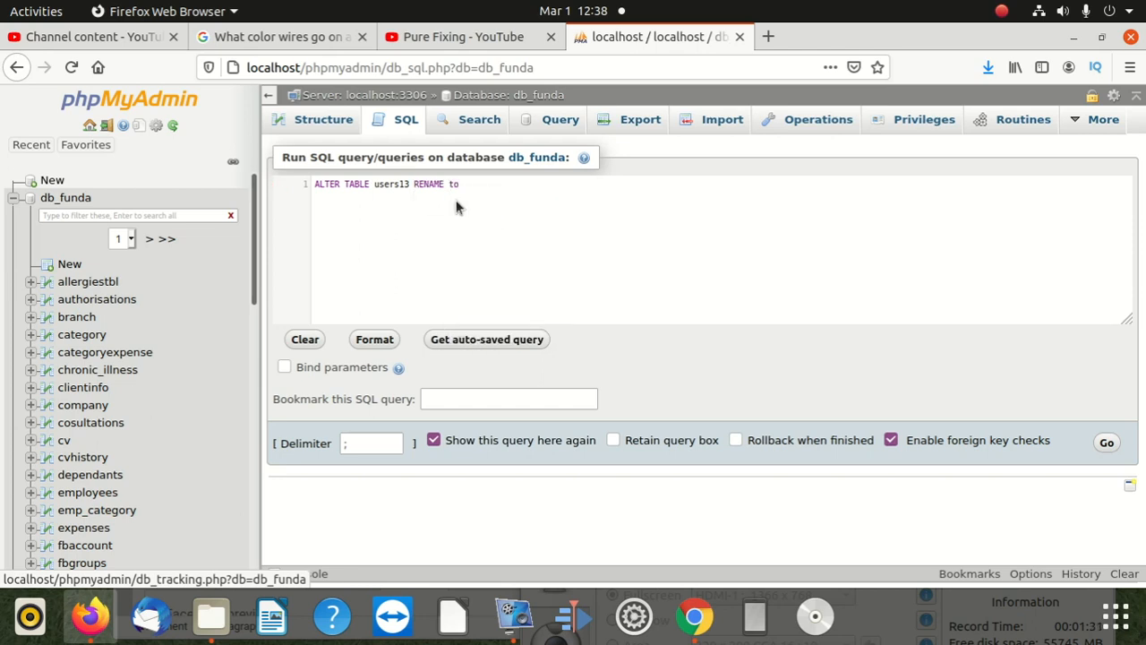
pyautogui.write(' USE')
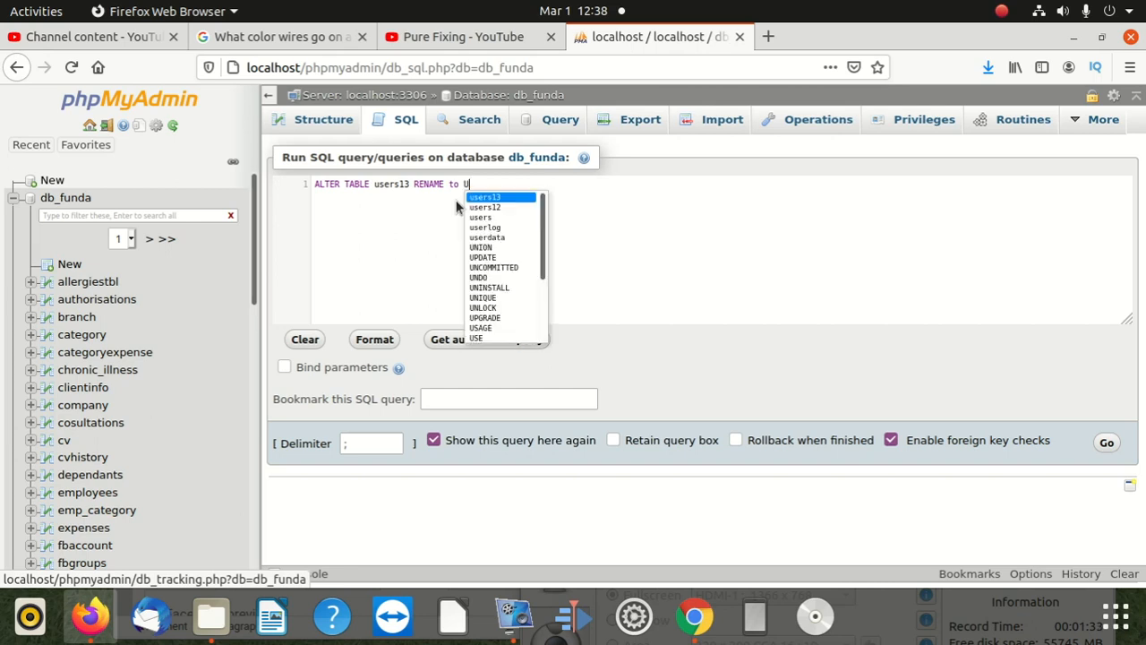
pyautogui.press('BackSpace')
pyautogui.press('BackSpace')
pyautogui.press('BackSpace')
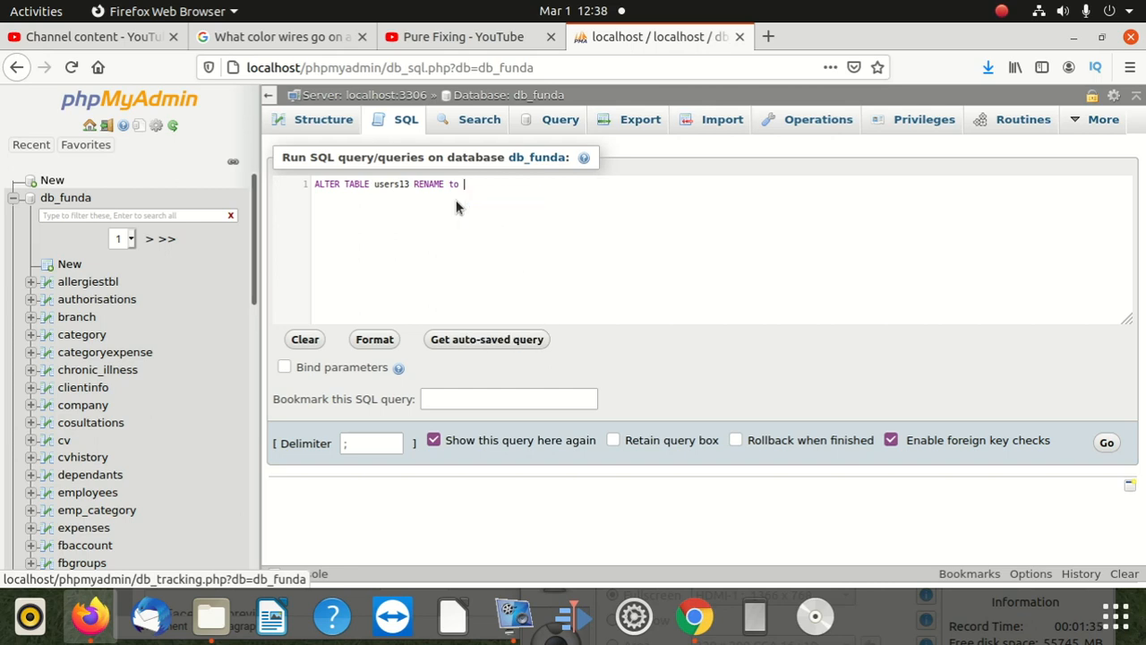
pyautogui.write('users ')
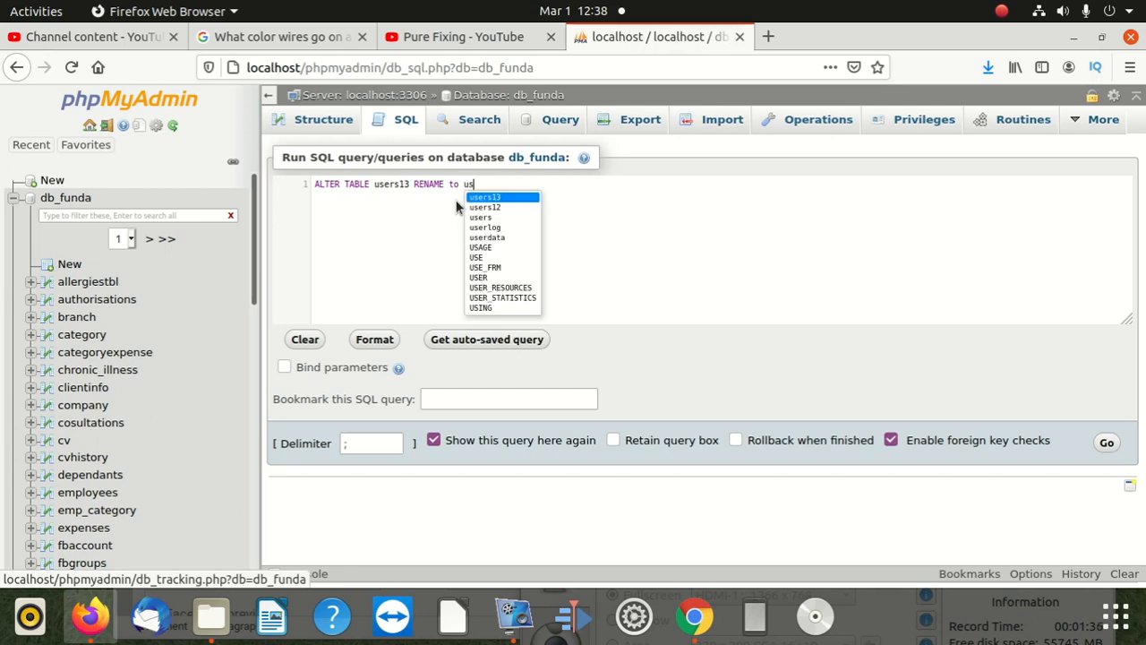
pyautogui.write('2021;')
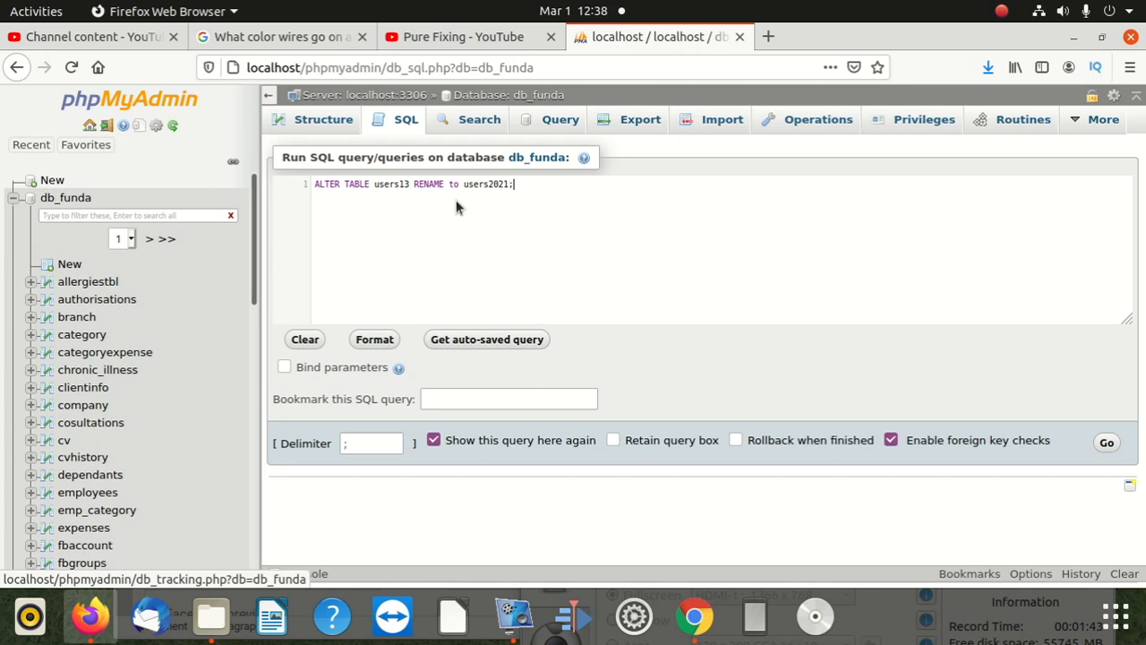
pyautogui.click(1100, 444)
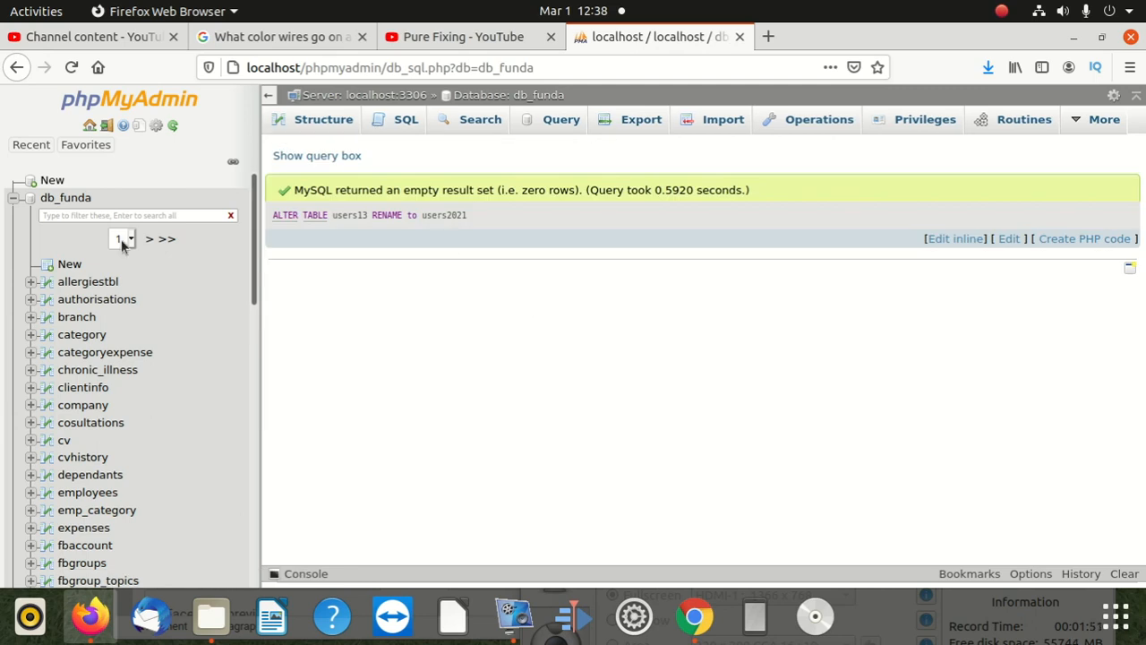
# Reload the db_funda table list and examine the user tables near its end to check the rename.
pyautogui.click(89, 206)
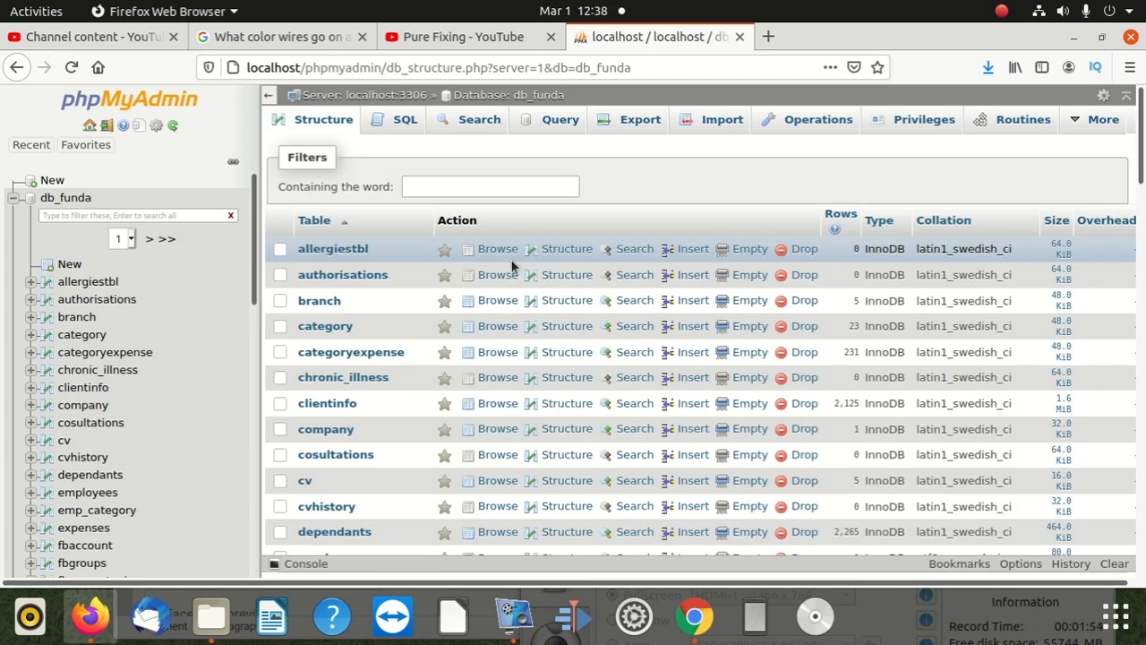
pyautogui.scroll(-20, 466, 304)
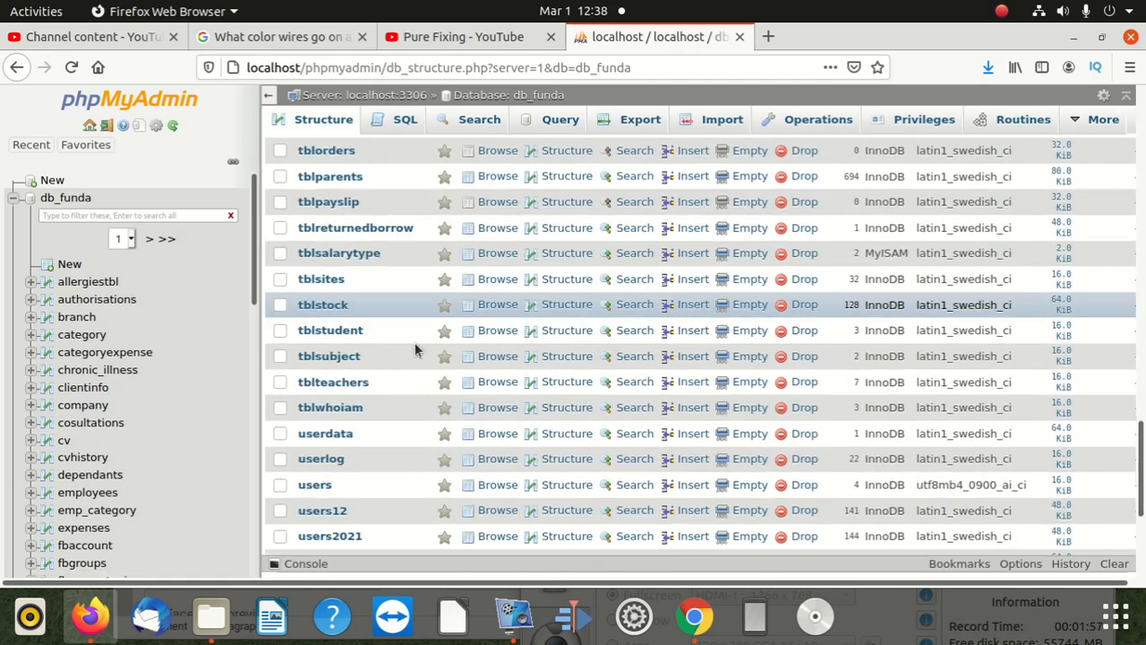
pyautogui.scroll(-5, 412, 353)
pyautogui.scroll(2, 338, 302)
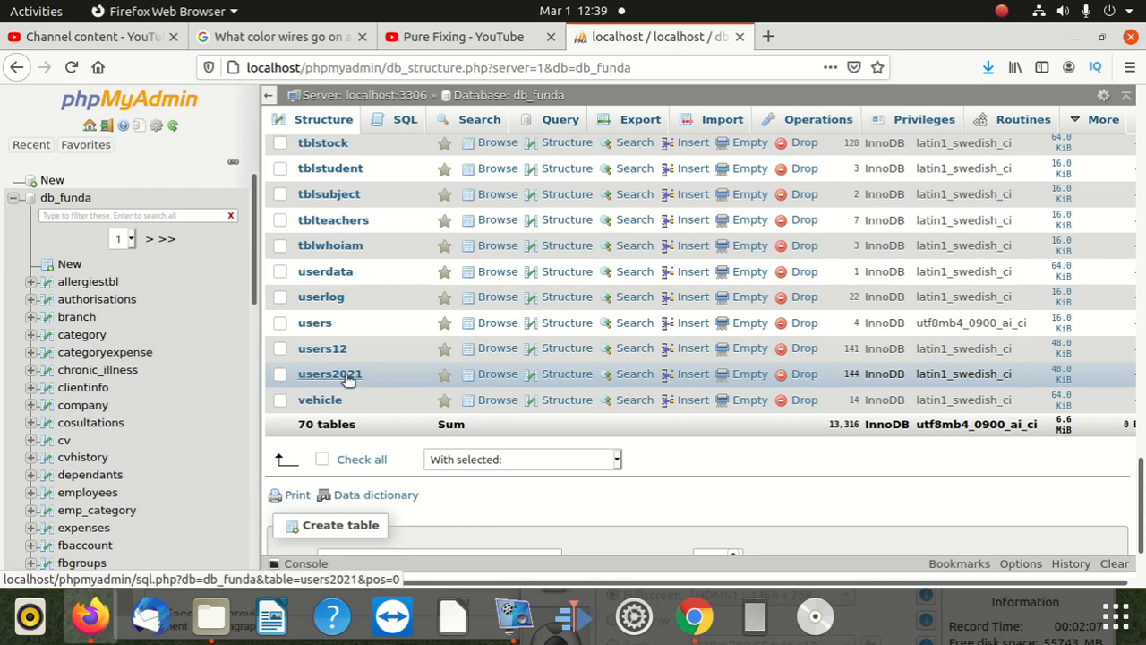
pyautogui.scroll(5, 329, 383)
pyautogui.scroll(-4, 326, 389)
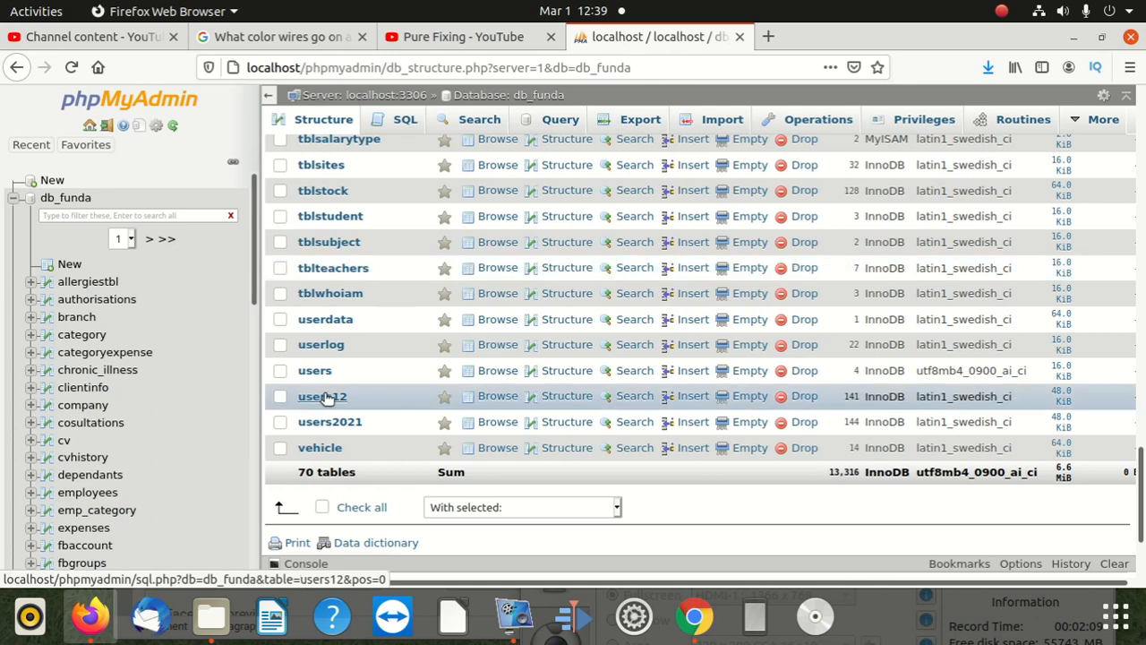
pyautogui.scroll(14, 322, 398)
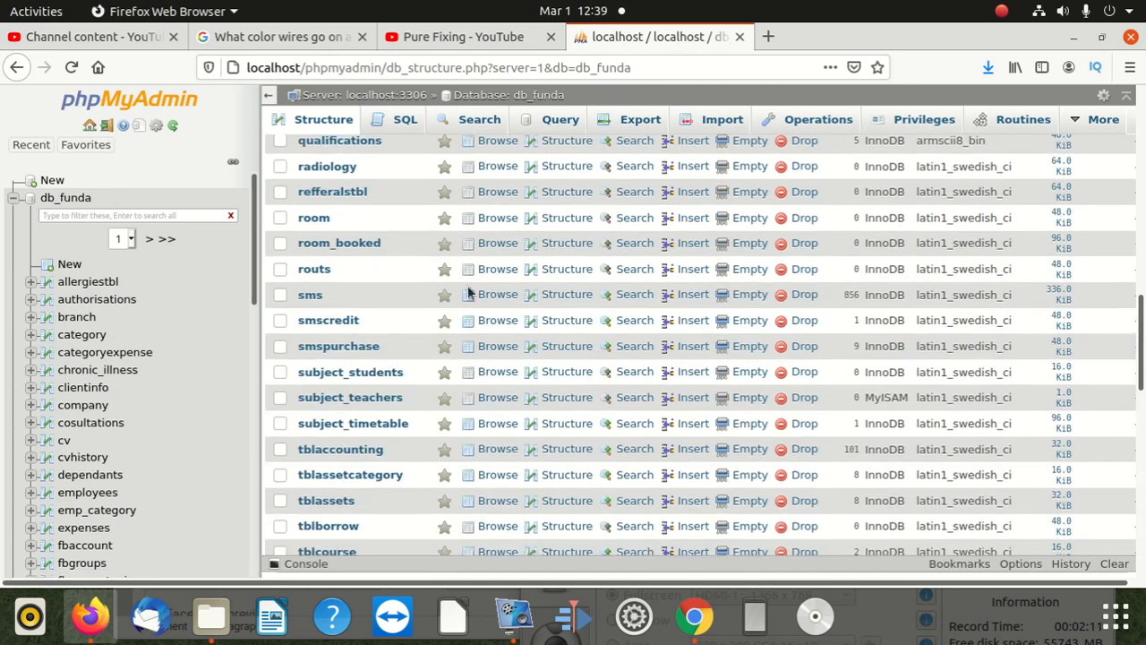
pyautogui.scroll(-10, 394, 391)
pyautogui.scroll(3, 390, 392)
pyautogui.click(70, 199)
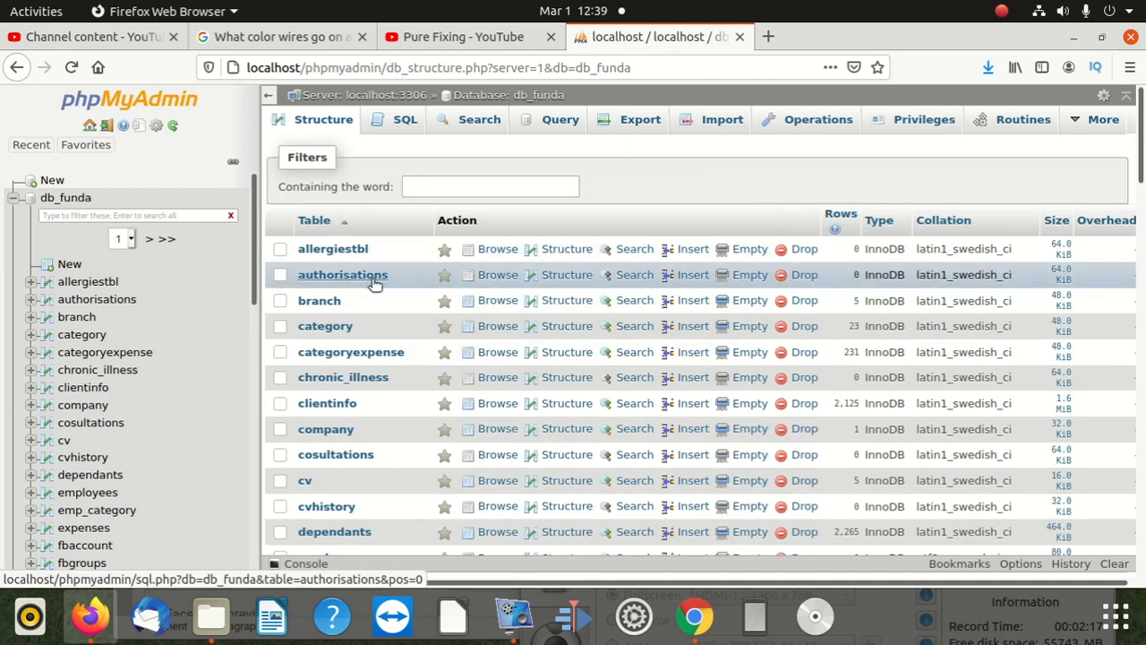
pyautogui.scroll(-5, 389, 277)
pyautogui.scroll(-5, 394, 311)
pyautogui.scroll(10, 386, 331)
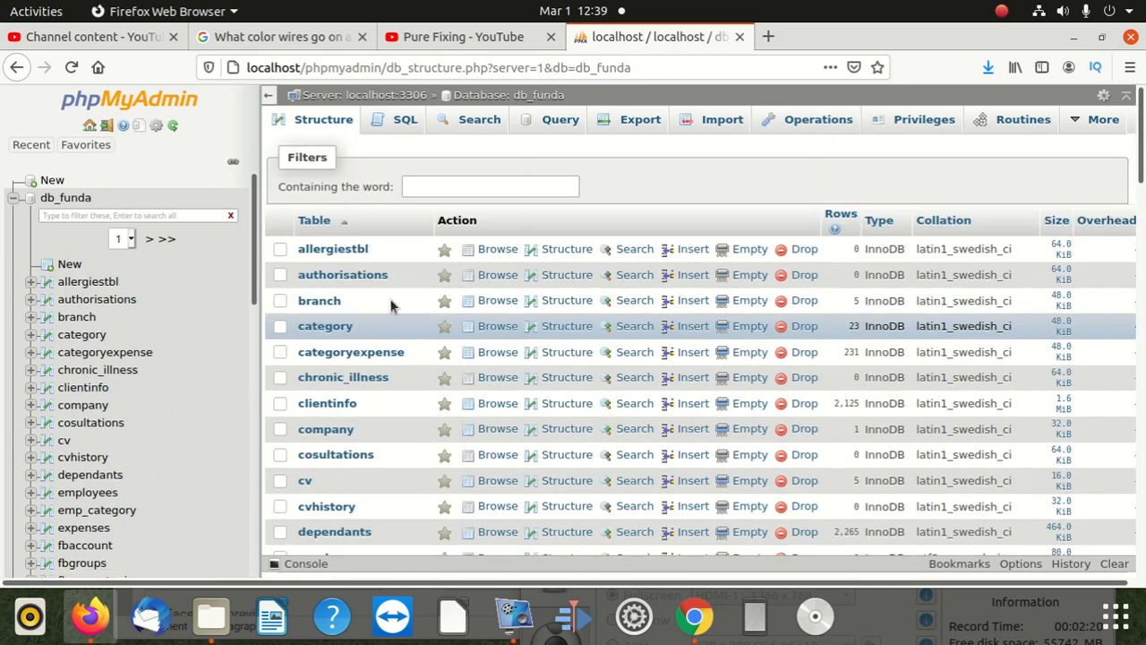
# Begin a new SQL query on db_funda with the words ALTER TABLE.
pyautogui.click(403, 120)
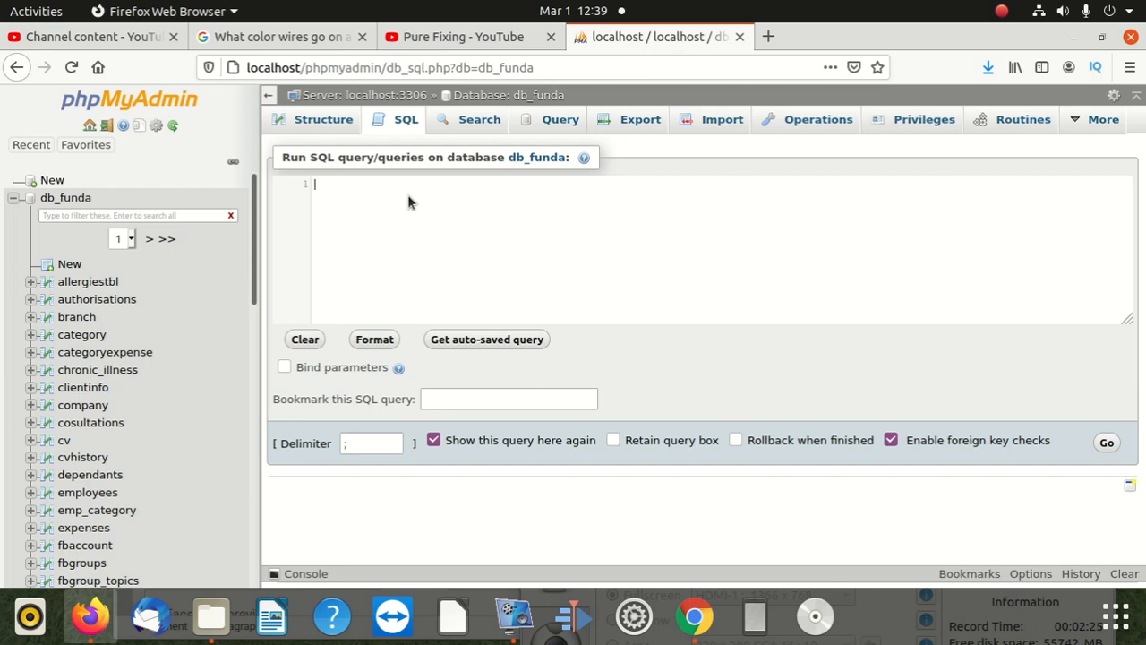
pyautogui.write('user')
pyautogui.press('BackSpace')
pyautogui.press('BackSpace')
pyautogui.press('BackSpace')
pyautogui.press('BackSpace')
pyautogui.write('ALTE')
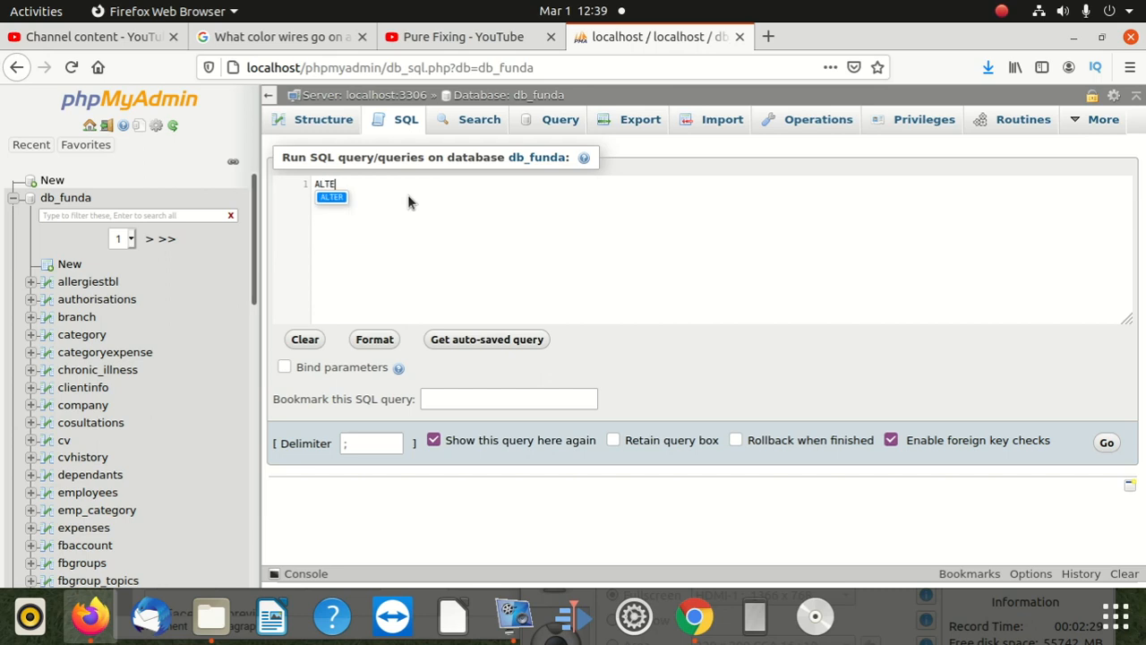
pyautogui.write('R TABLE')
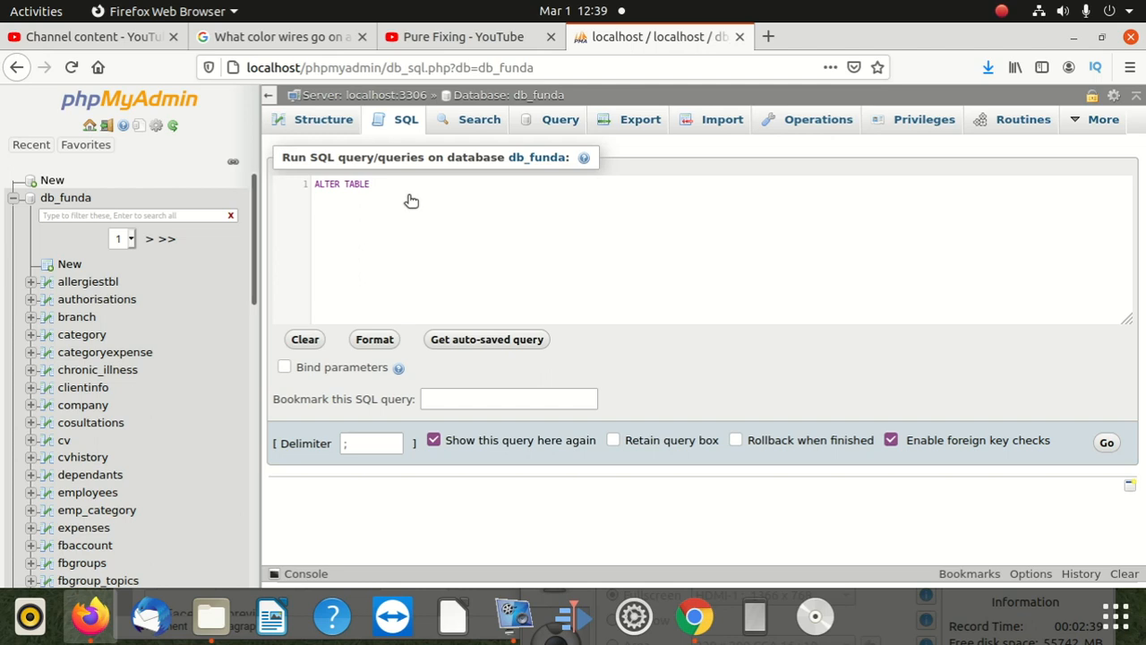
pyautogui.write(' USERS')
pyautogui.press('BackSpace')
pyautogui.press('BackSpace')
pyautogui.press('BackSpace')
pyautogui.press('BackSpace')
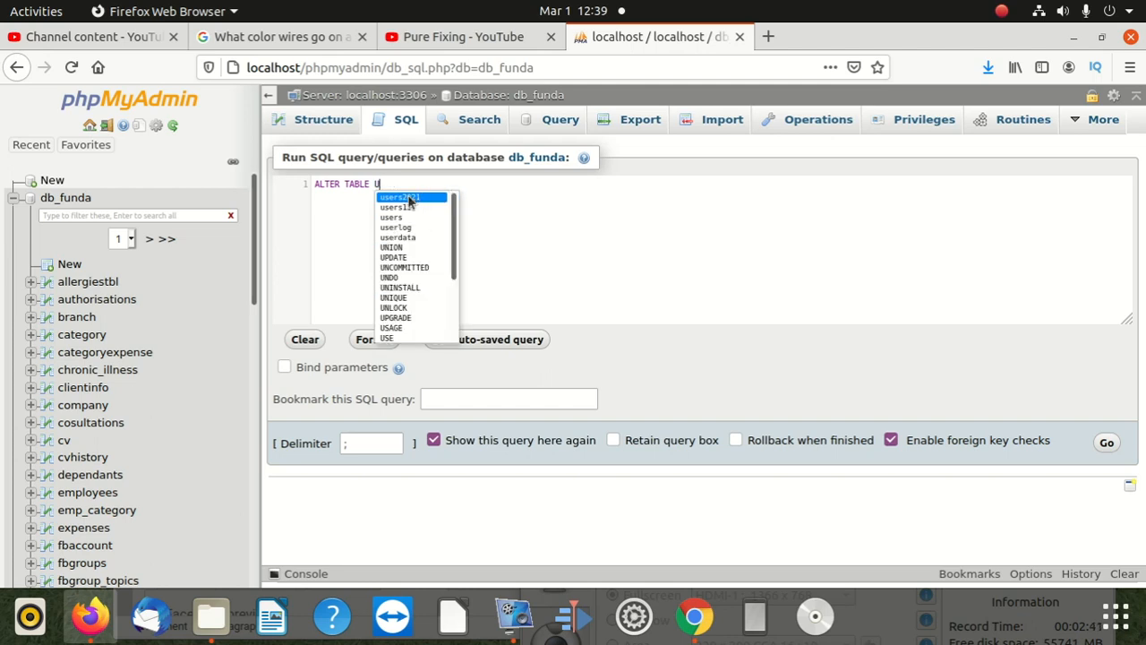
pyautogui.press('BackSpace')
pyautogui.write('iusers')
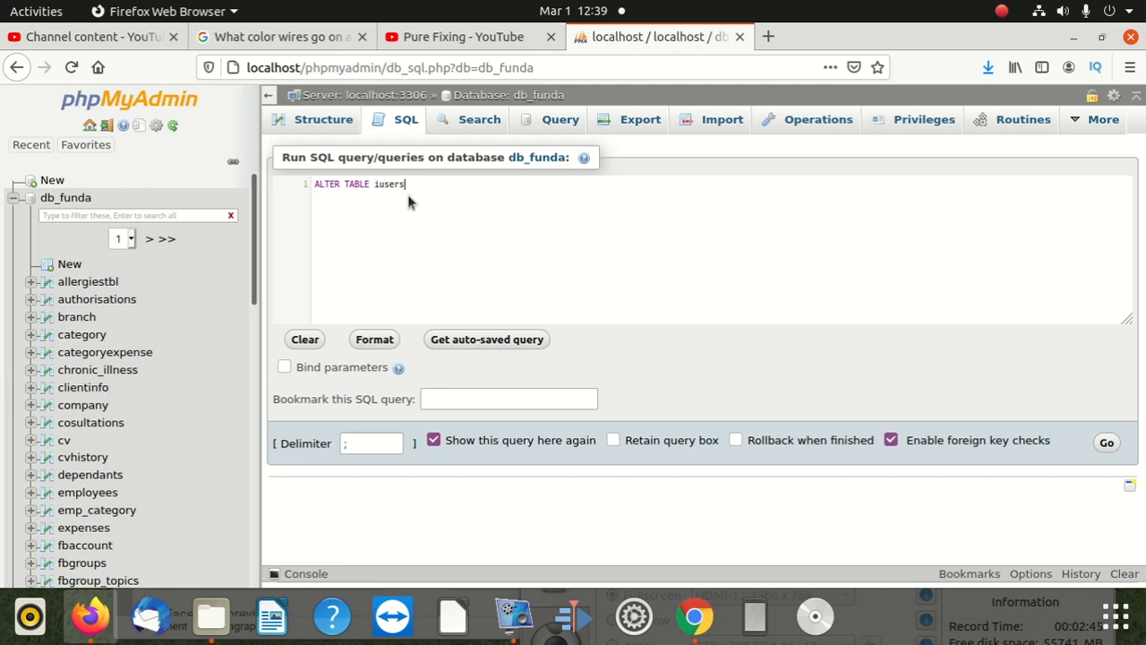
pyautogui.press('BackSpace')
pyautogui.press('BackSpace')
pyautogui.press('BackSpace')
pyautogui.press('BackSpace')
pyautogui.press('BackSpace')
pyautogui.press('BackSpace')
# Complete the query as "ALTER TABLE users2021 RENAME TO users13;" and run it on the db_funda database.
pyautogui.write('user')
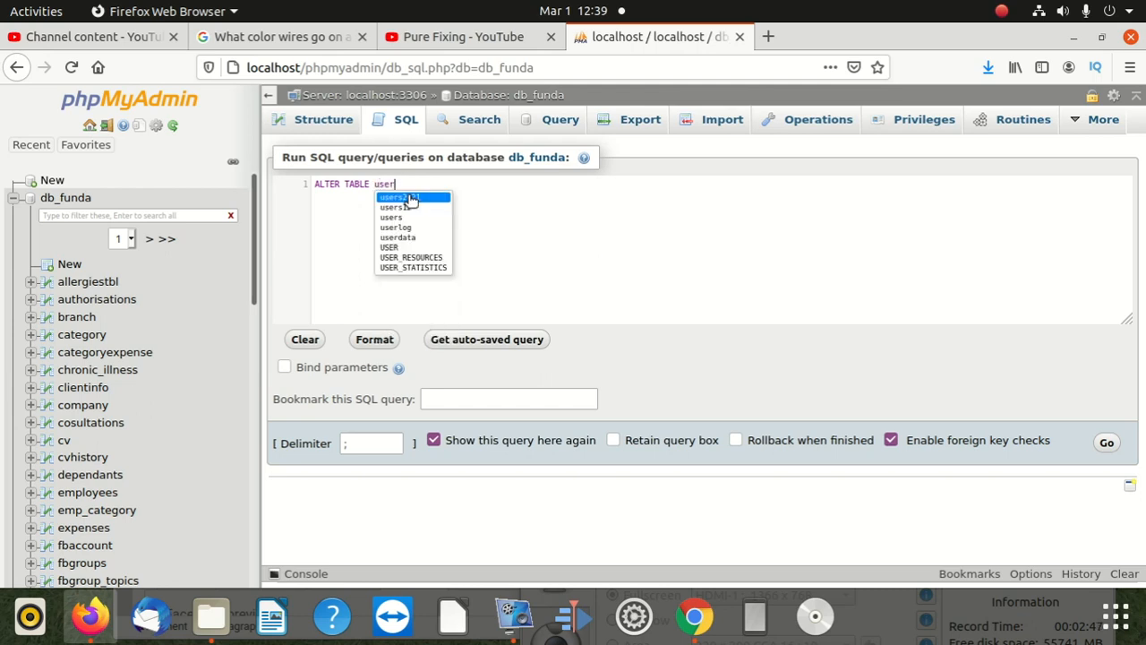
pyautogui.write('s20')
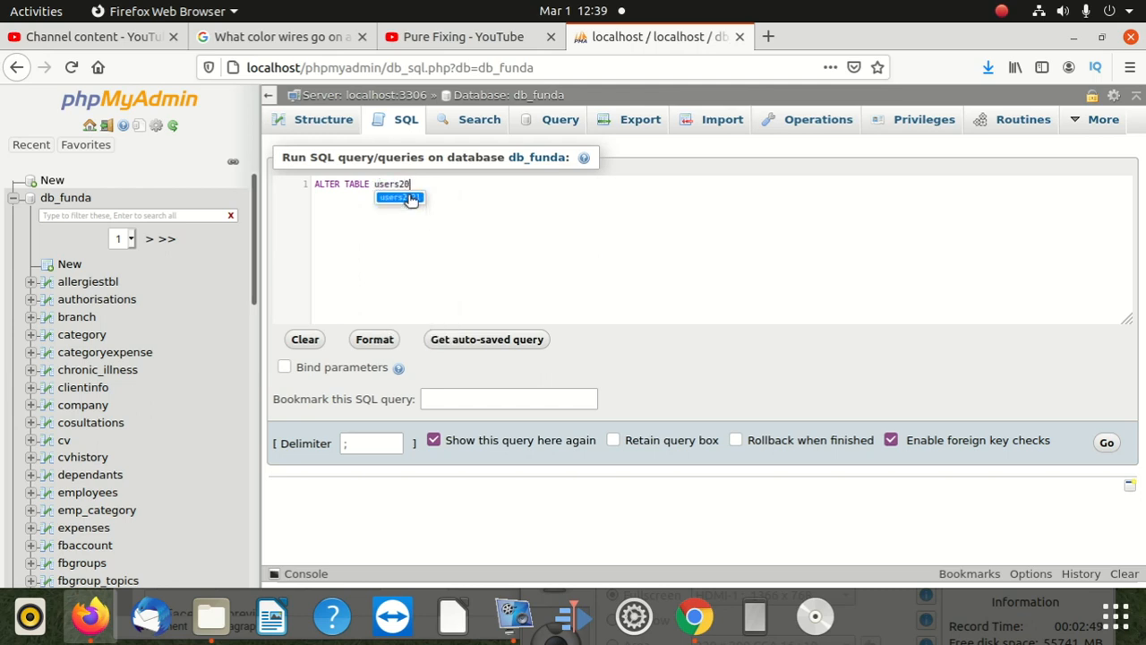
pyautogui.write('21 re')
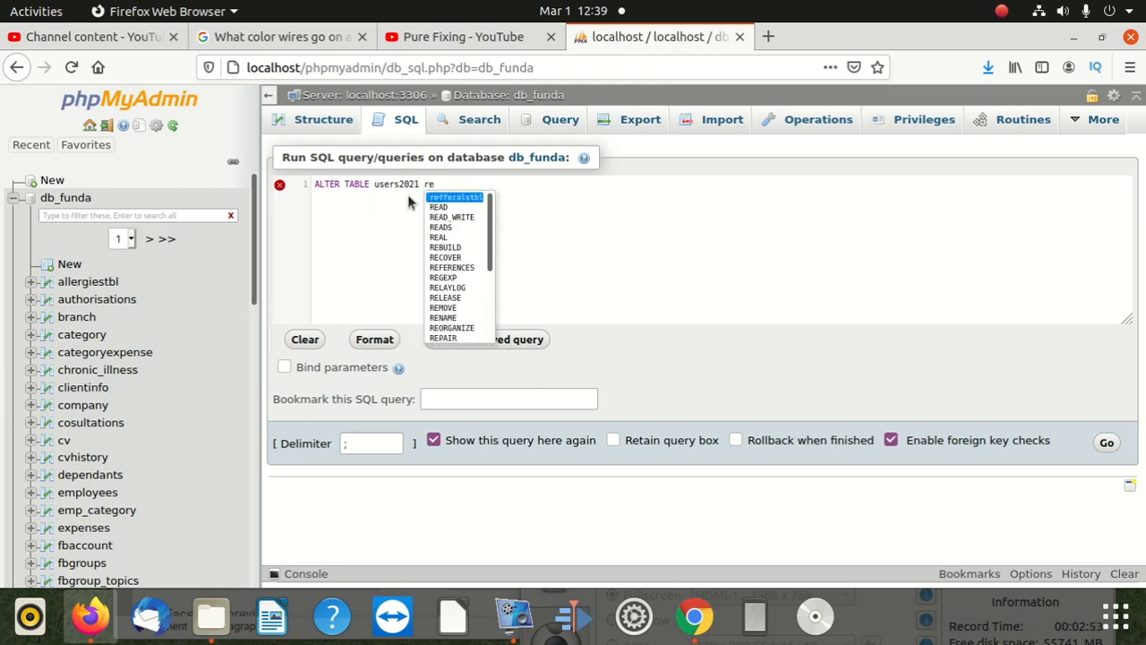
pyautogui.press('BackSpace')
pyautogui.press('BackSpace')
pyautogui.write('R')
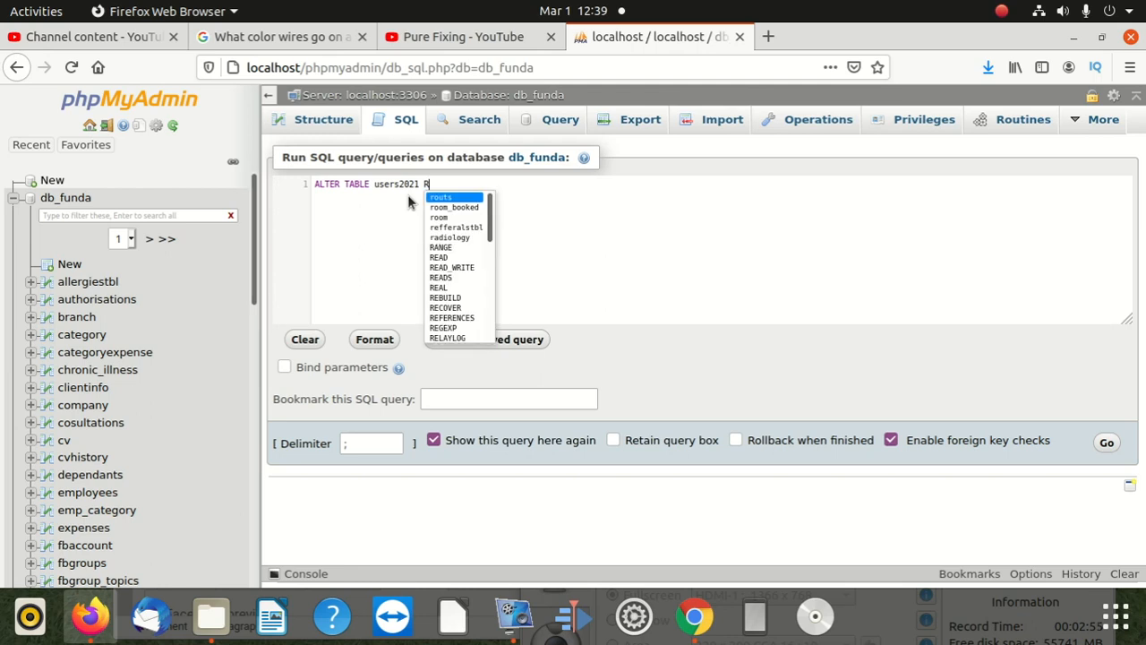
pyautogui.write('ENAME')
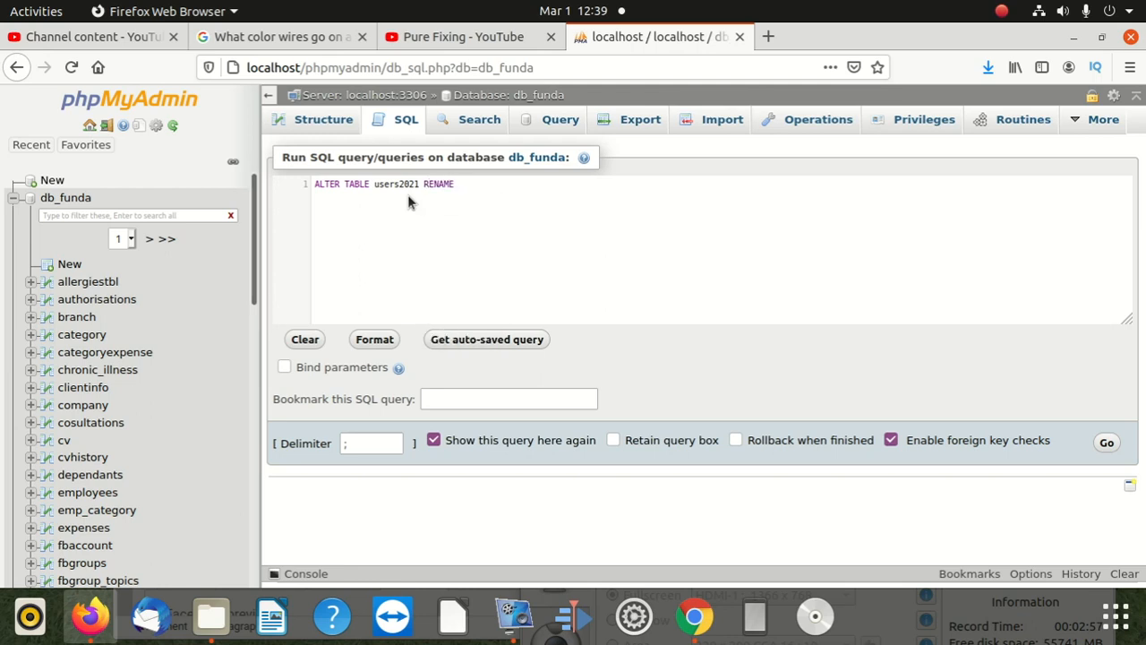
pyautogui.write('TO U')
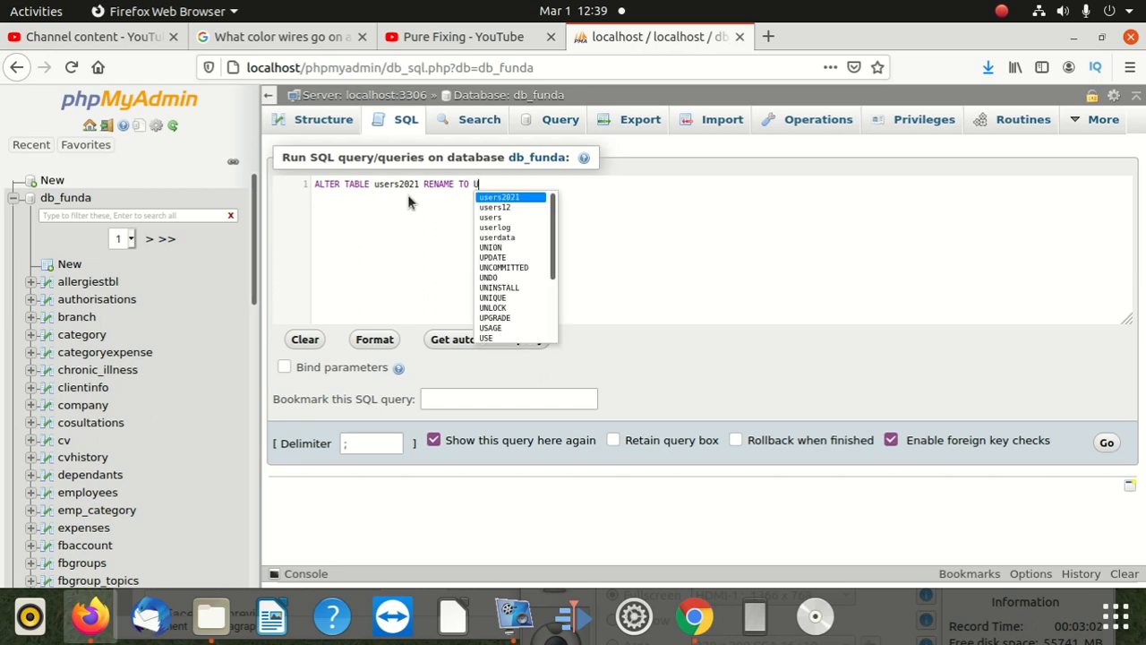
pyautogui.press('BackSpace')
pyautogui.write('users')
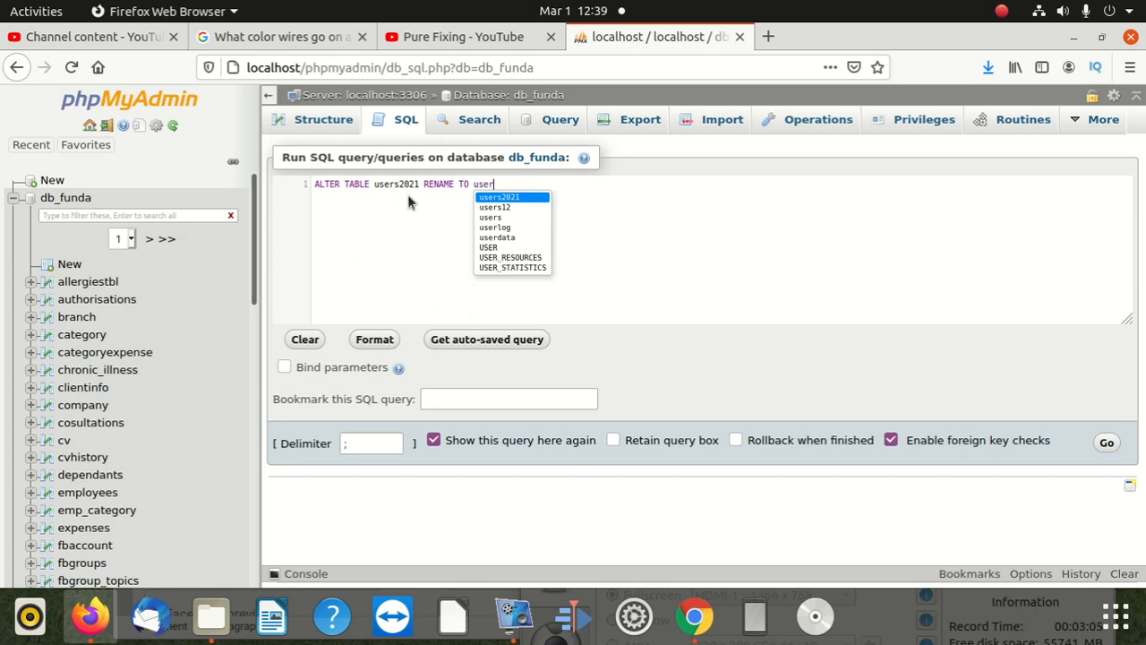
pyautogui.write('13')
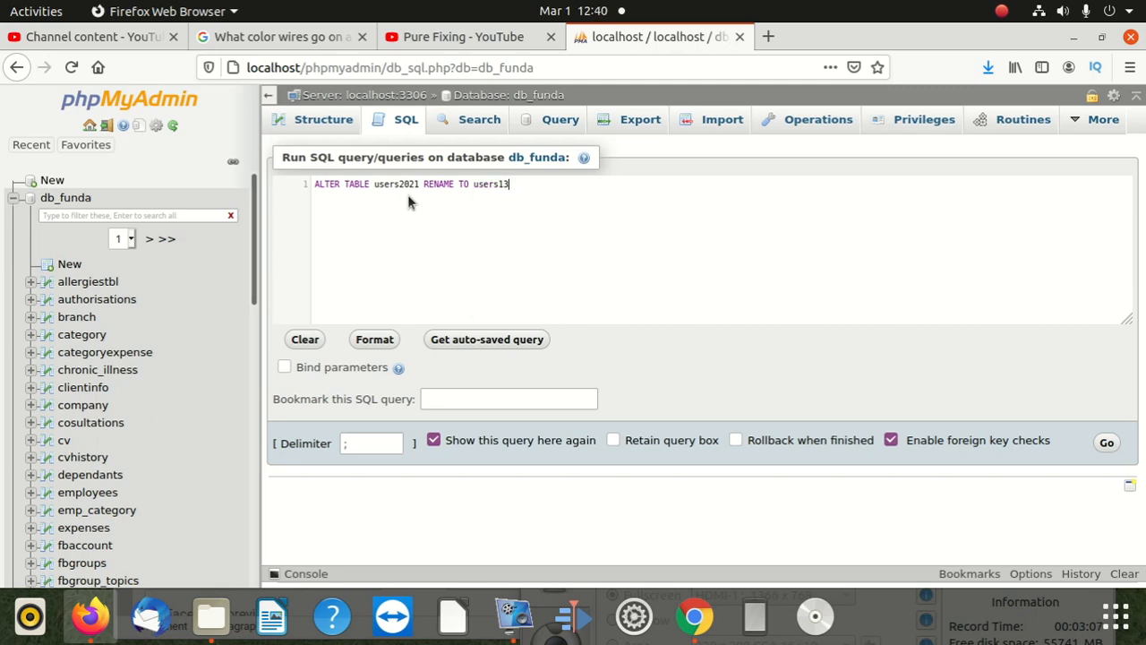
pyautogui.write(';')
pyautogui.click(1106, 445)
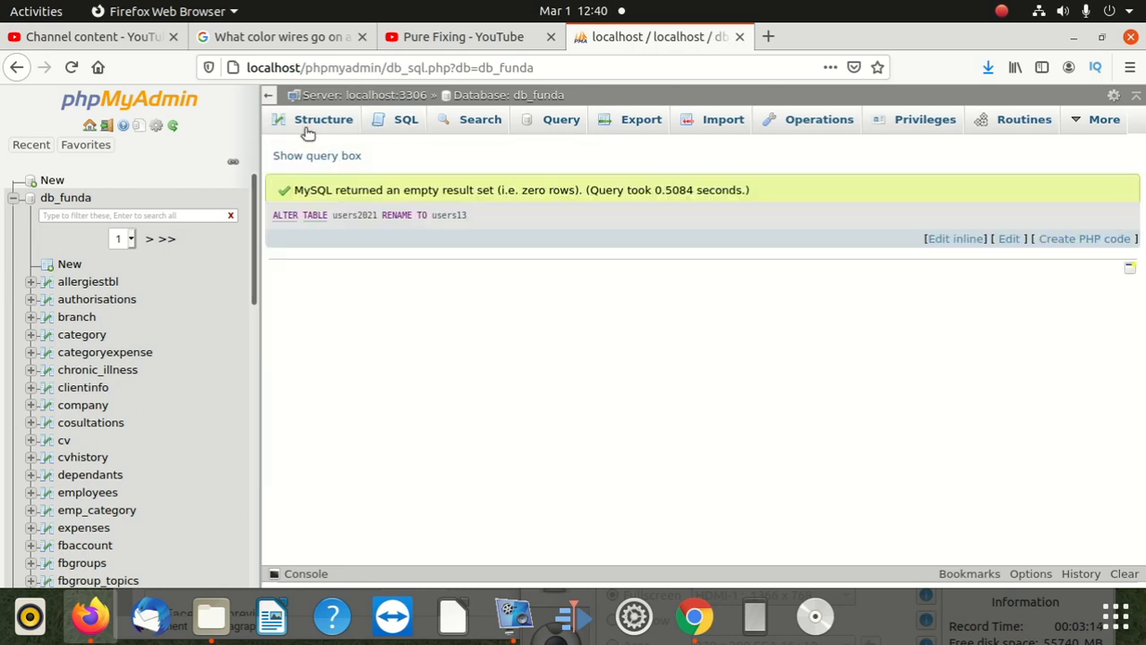
# Open the db_funda structure and examine the user tables near the end of the list to check the rename.
pyautogui.click(307, 130)
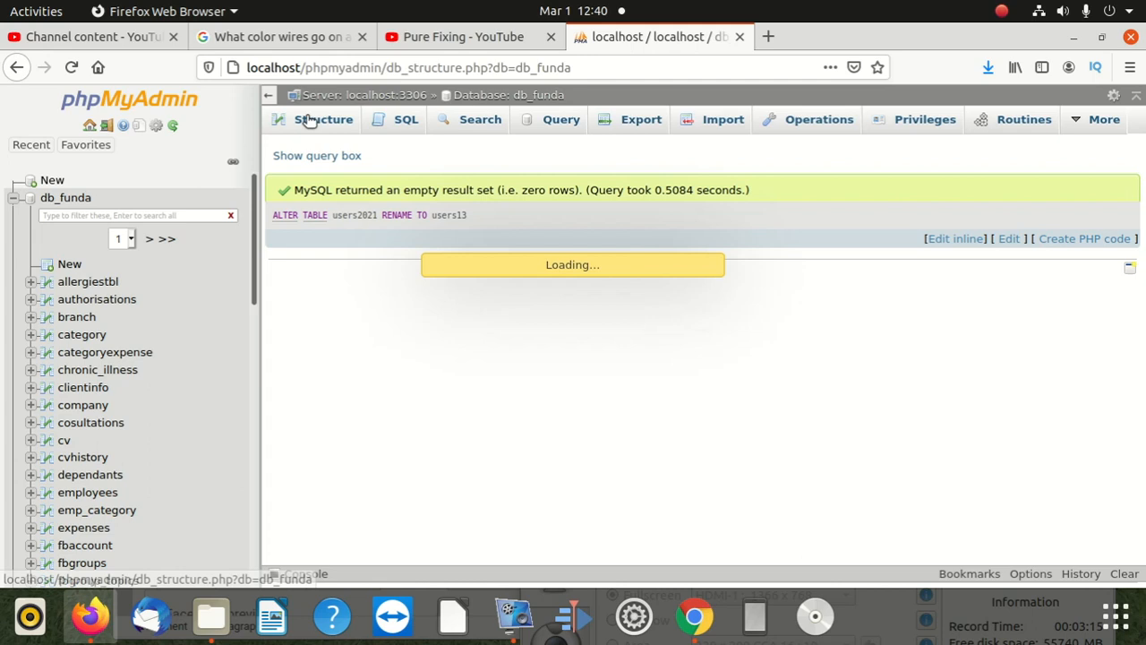
pyautogui.scroll(-8, 417, 350)
pyautogui.scroll(-15, 427, 408)
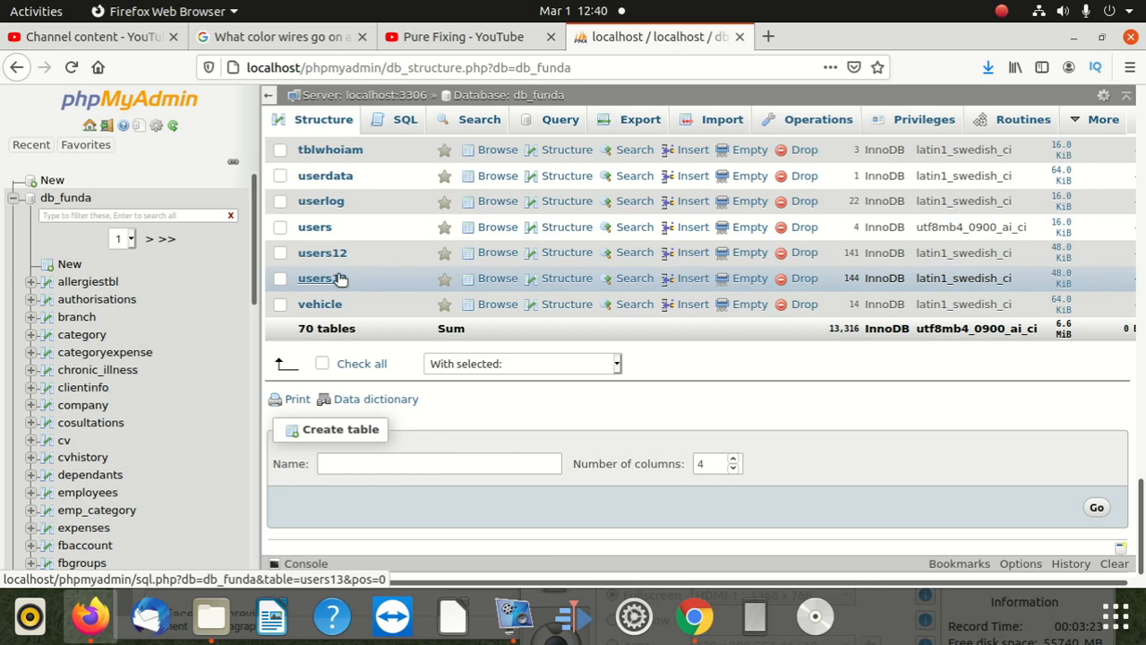
pyautogui.scroll(10, 321, 283)
pyautogui.click(78, 199)
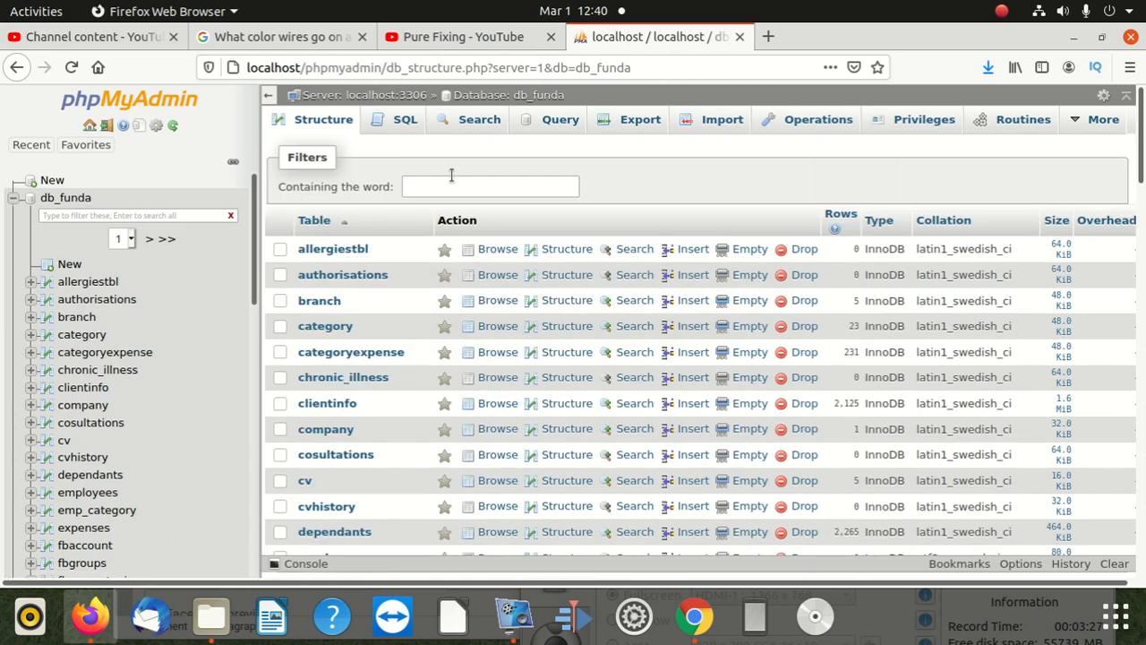
pyautogui.click(404, 119)
pyautogui.click(327, 127)
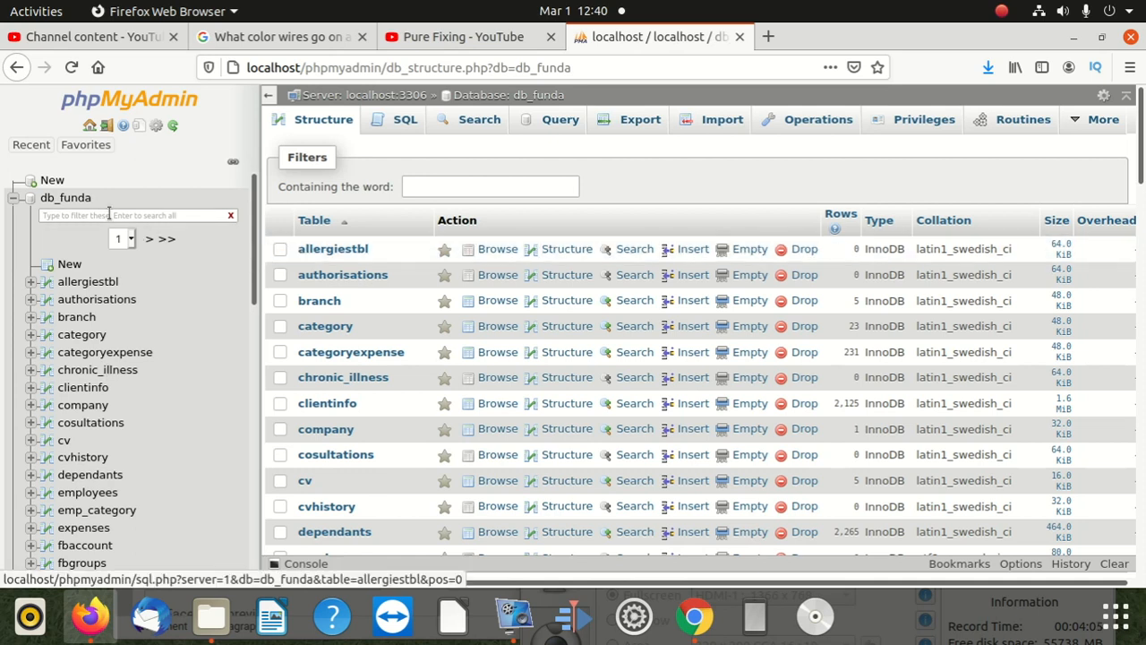
# Open the users13 table from the db_funda table list and bring up the rename setting in its table operations.
pyautogui.click(76, 198)
pyautogui.scroll(-15, 398, 423)
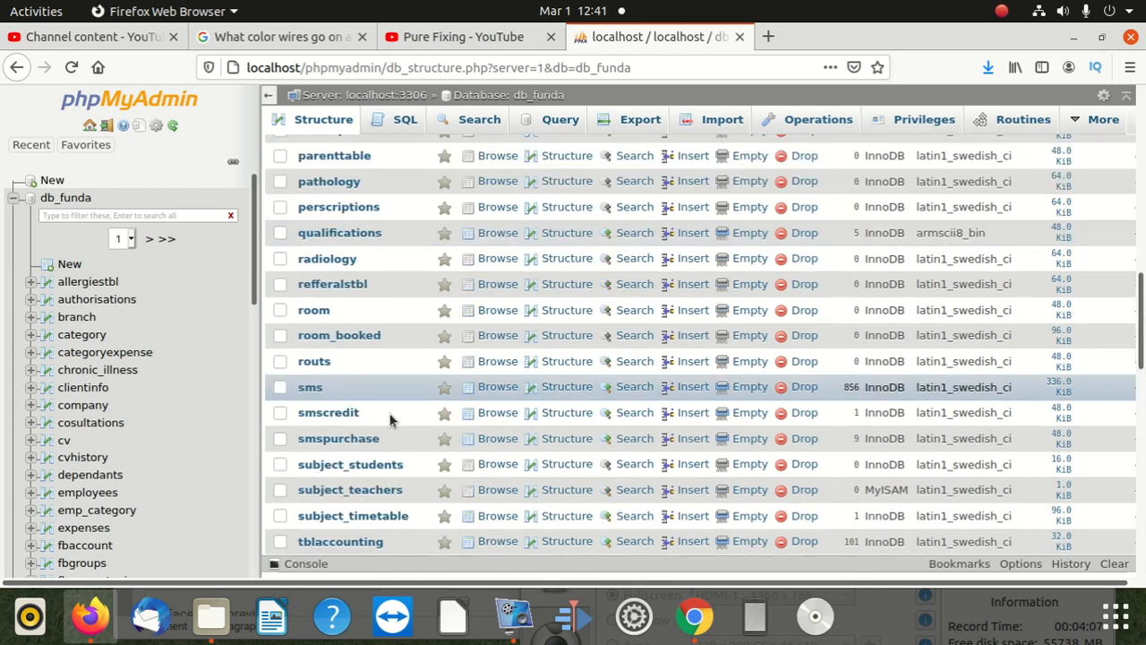
pyautogui.scroll(-10, 376, 446)
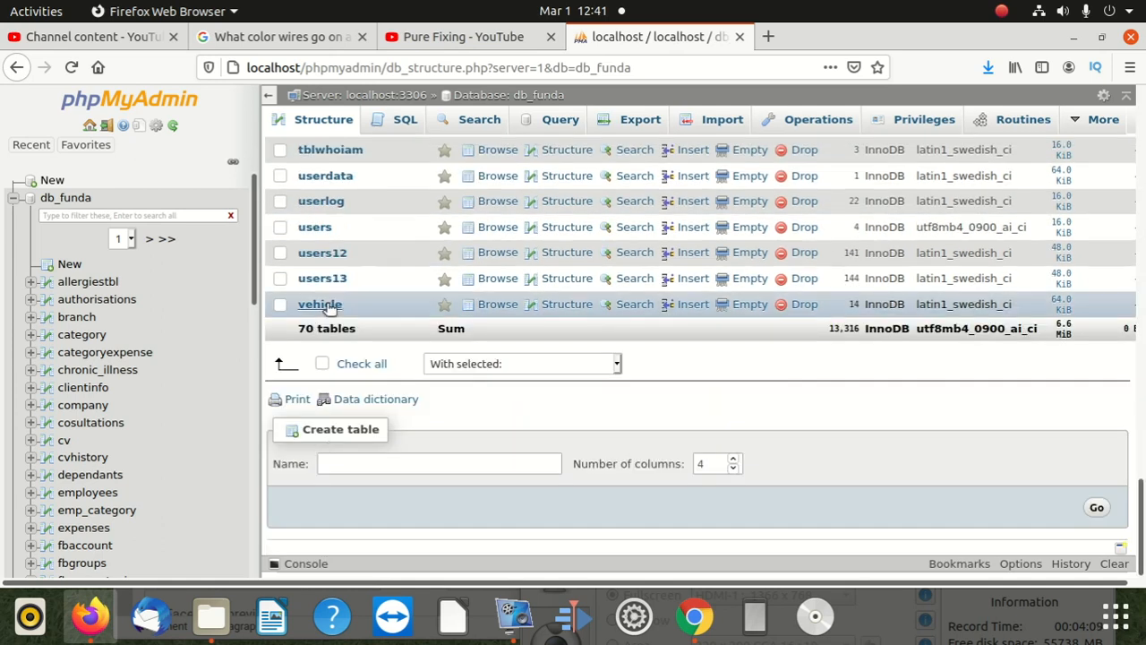
pyautogui.click(324, 279)
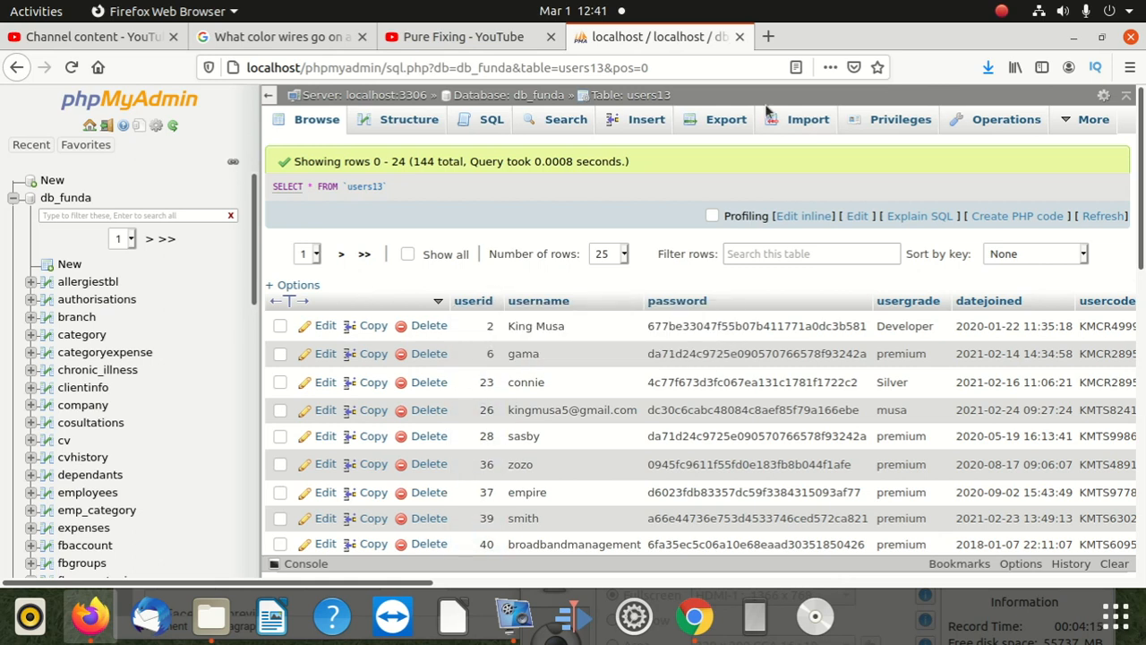
pyautogui.click(1004, 121)
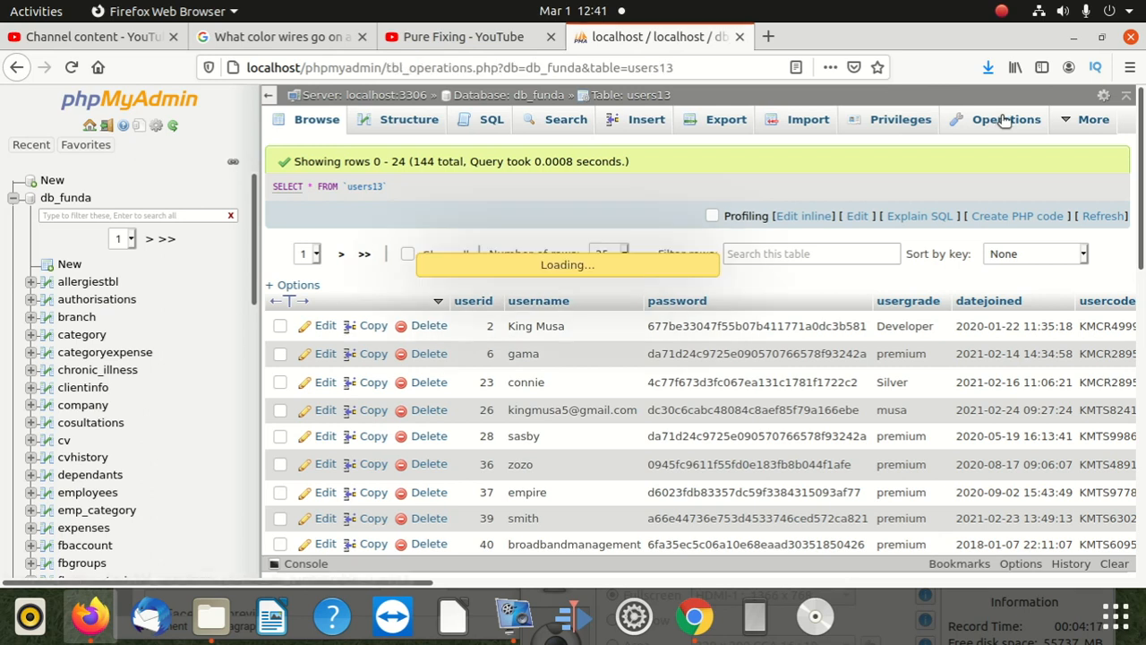
pyautogui.scroll(-4, 573, 361)
pyautogui.scroll(3, 502, 331)
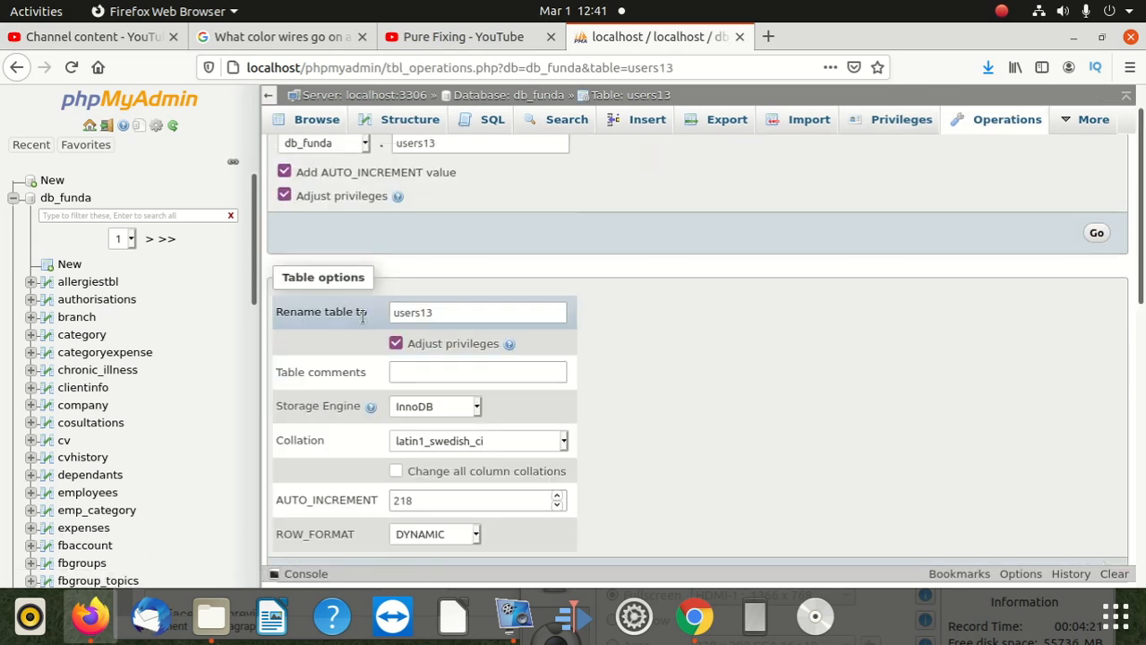
# Enter USERS2021 as the new name for the users13 table in its table options.
pyautogui.click(439, 313)
pyautogui.doubleClick(439, 313)
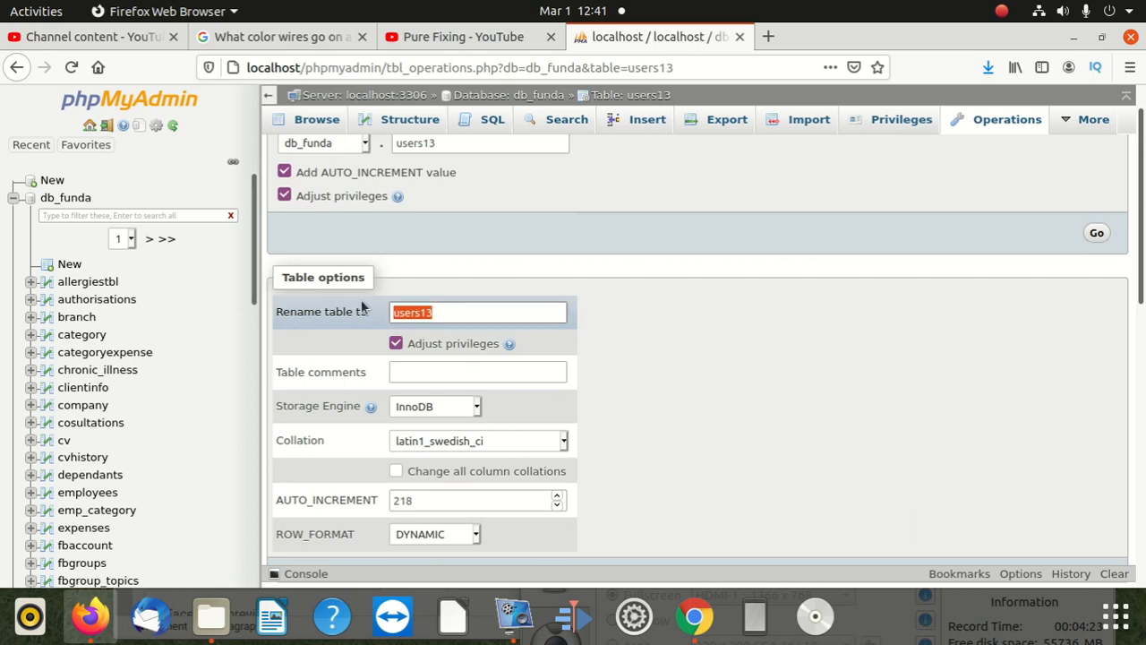
pyautogui.write('users')
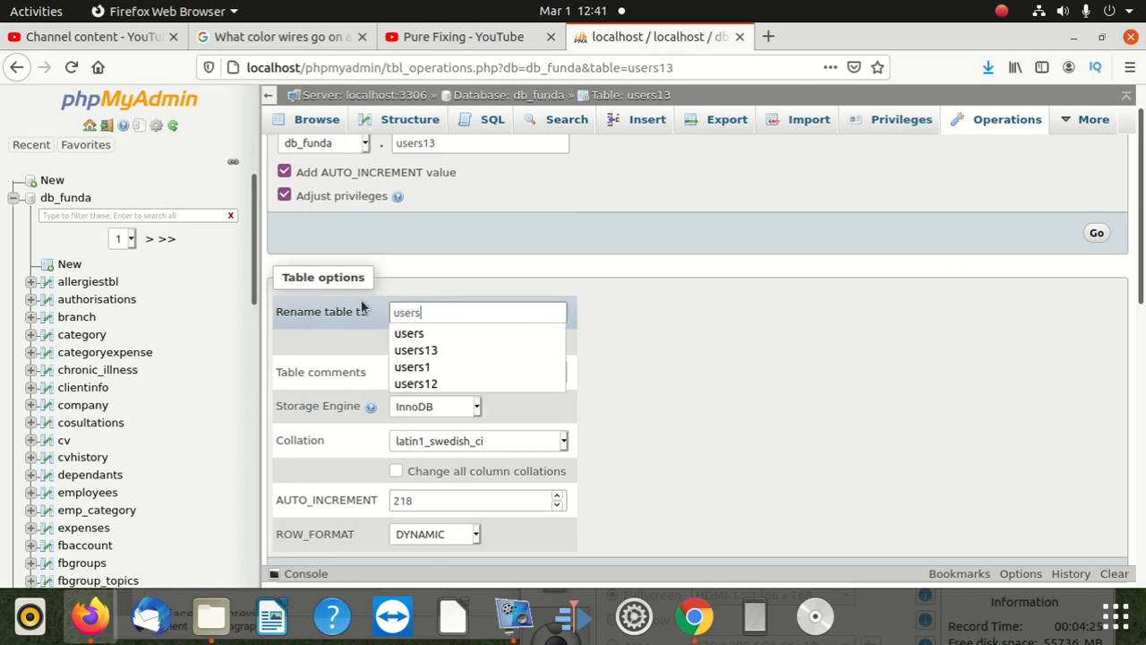
pyautogui.press('BackSpace')
pyautogui.press('BackSpace')
pyautogui.press('BackSpace')
pyautogui.press('BackSpace')
pyautogui.press('BackSpace')
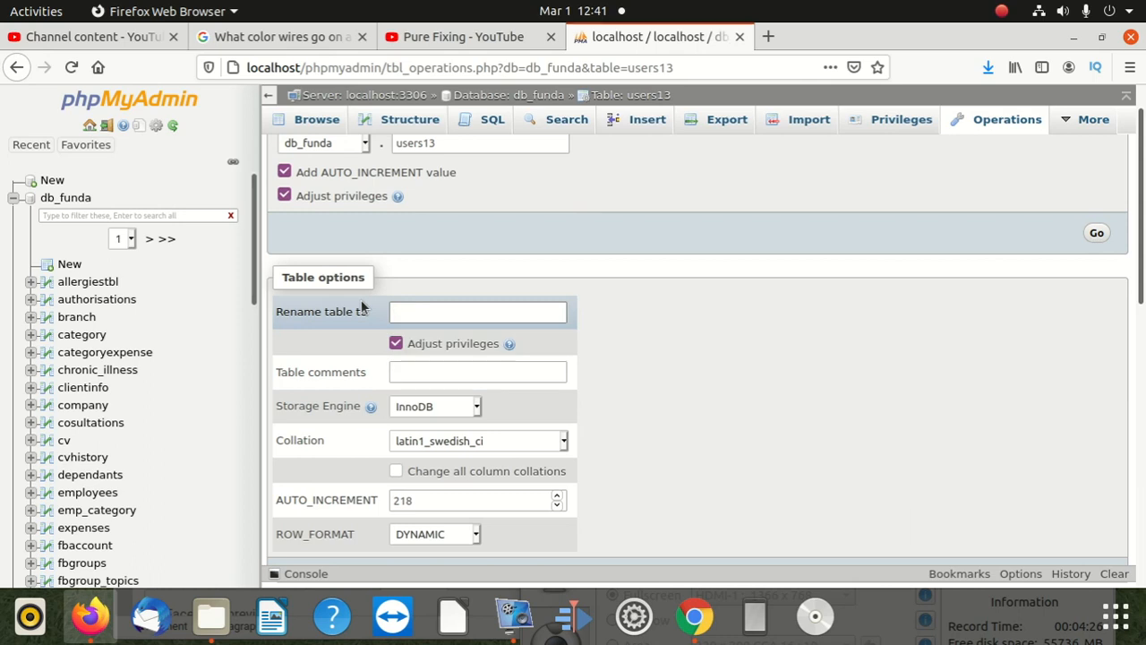
pyautogui.write('USERS')
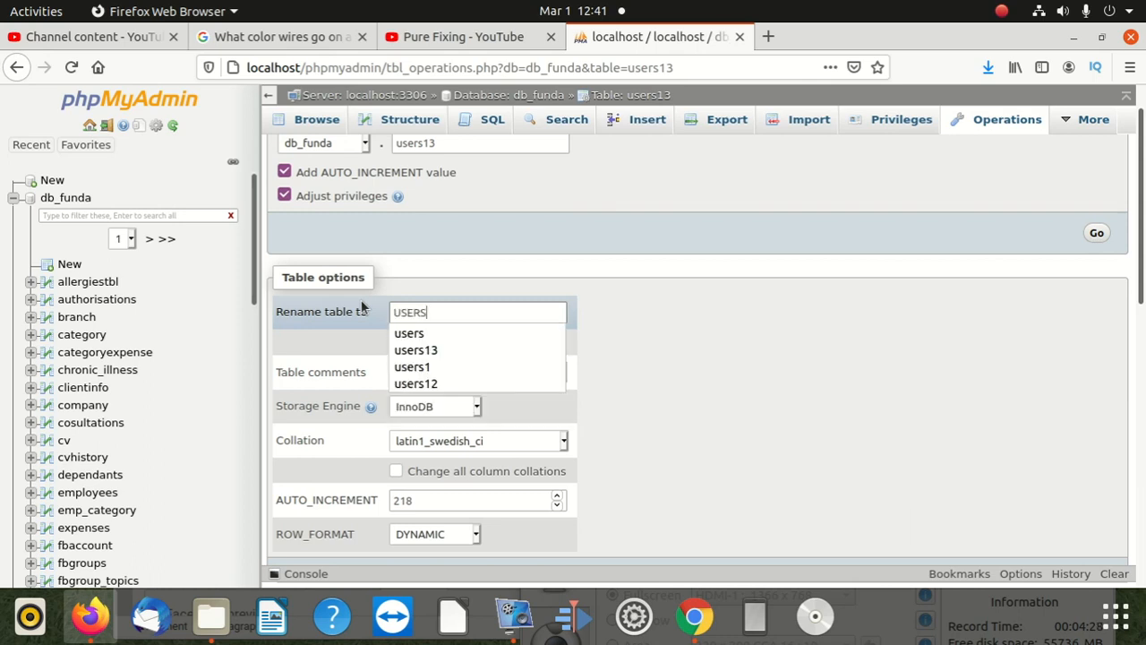
pyautogui.write('2021')
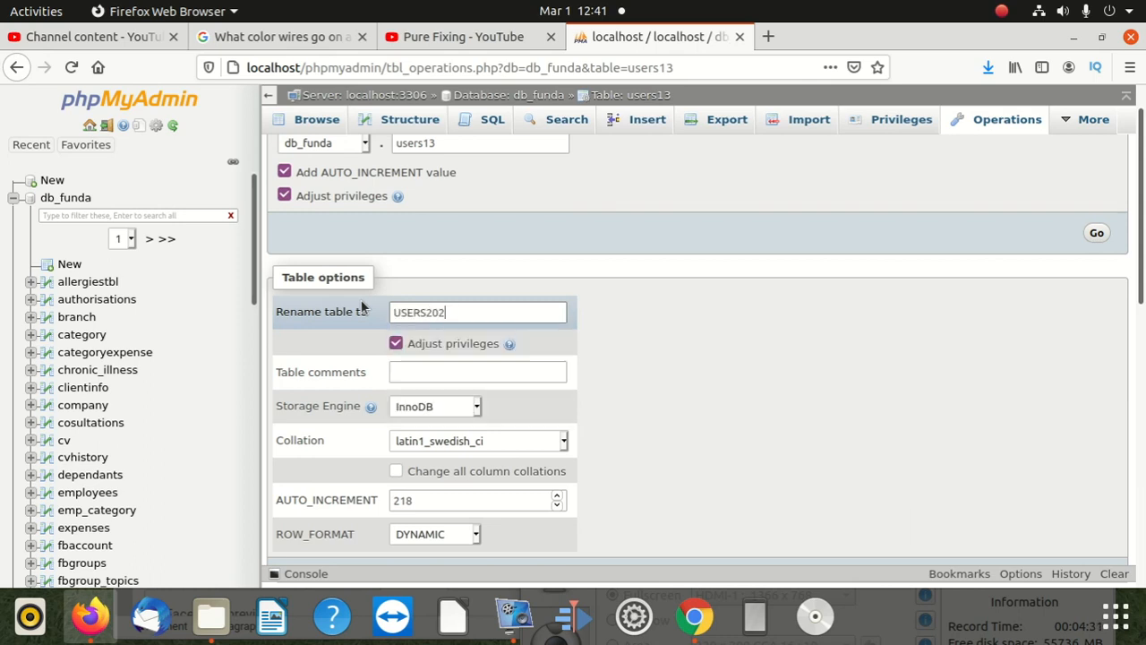
# Look over the storage engine and ROW_FORMAT choices in the table options without changing them.
pyautogui.scroll(-4, 640, 448)
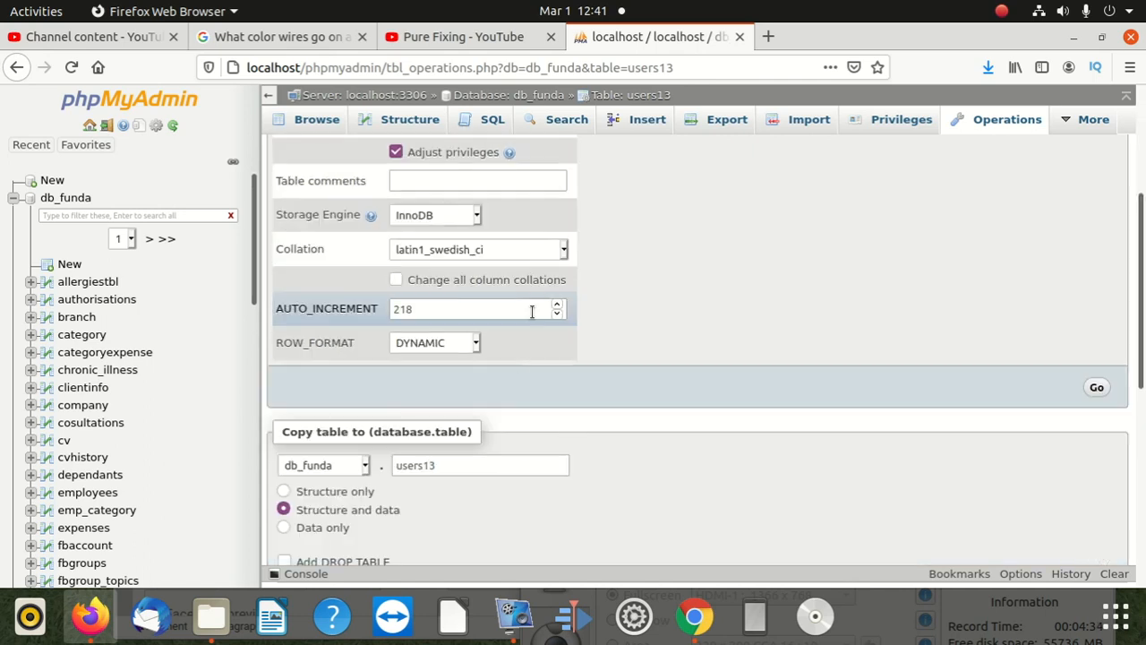
pyautogui.scroll(1, 532, 312)
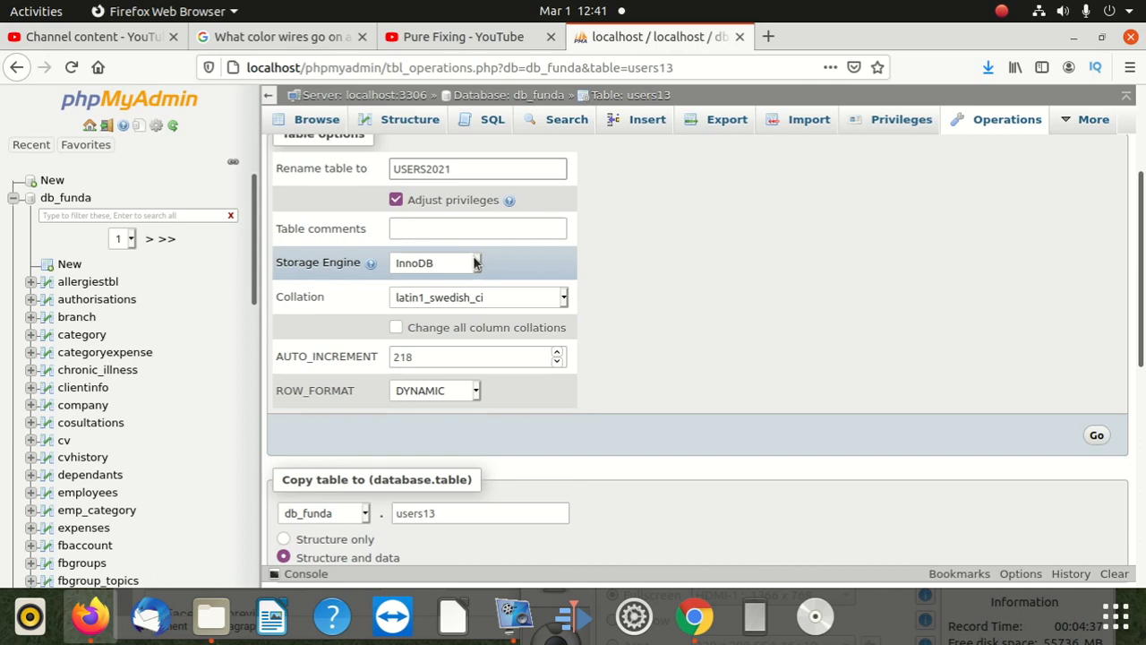
pyautogui.click(475, 263)
pyautogui.click(475, 263)
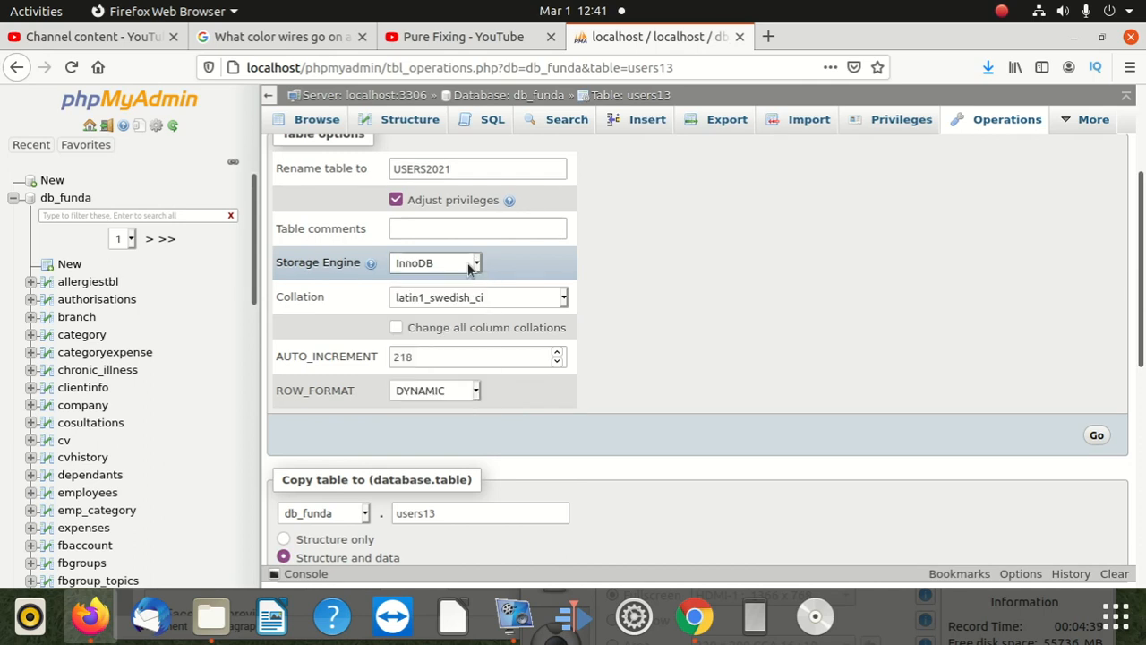
pyautogui.click(472, 392)
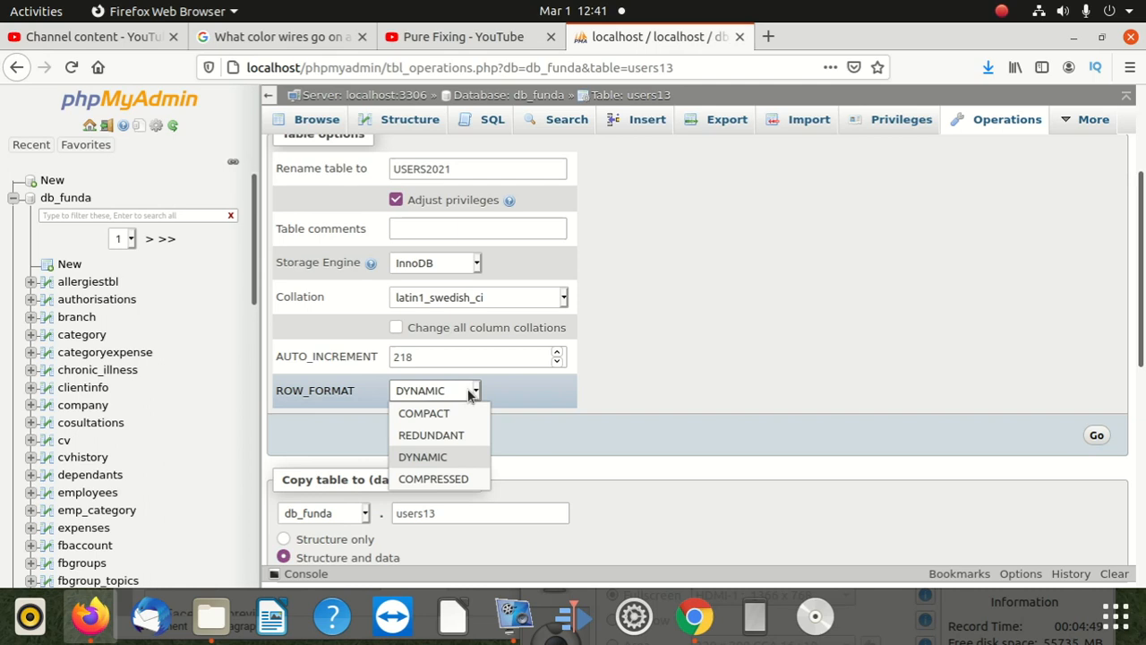
pyautogui.click(747, 350)
# Look through the table copy, table maintenance and delete options for users13.
pyautogui.scroll(-5, 657, 391)
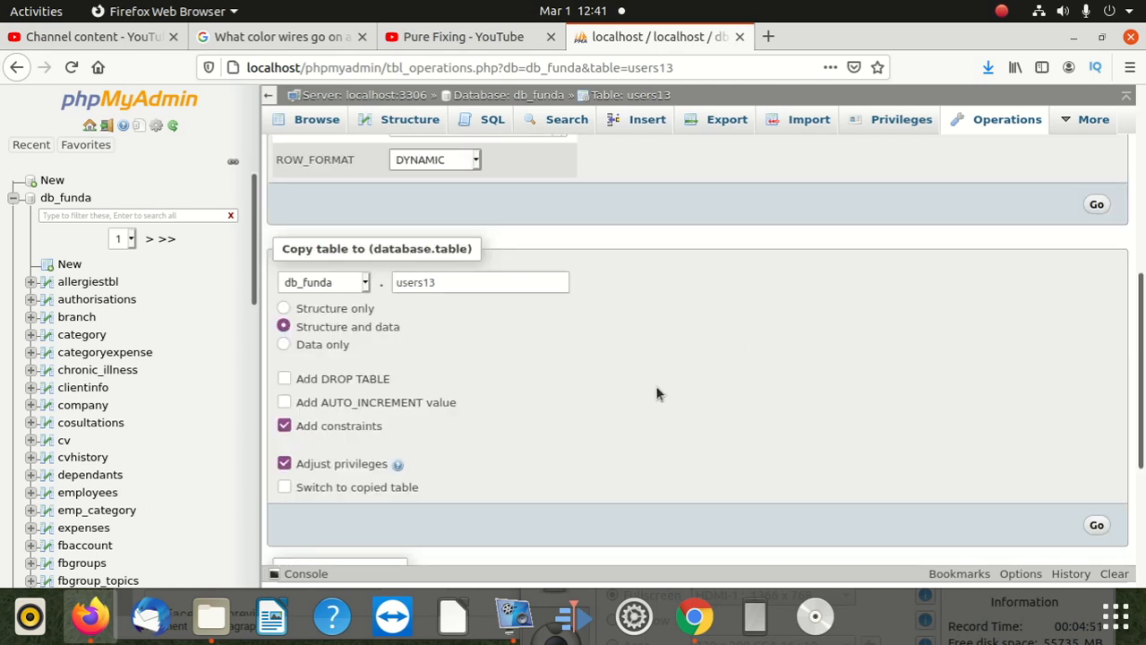
pyautogui.scroll(-3, 657, 394)
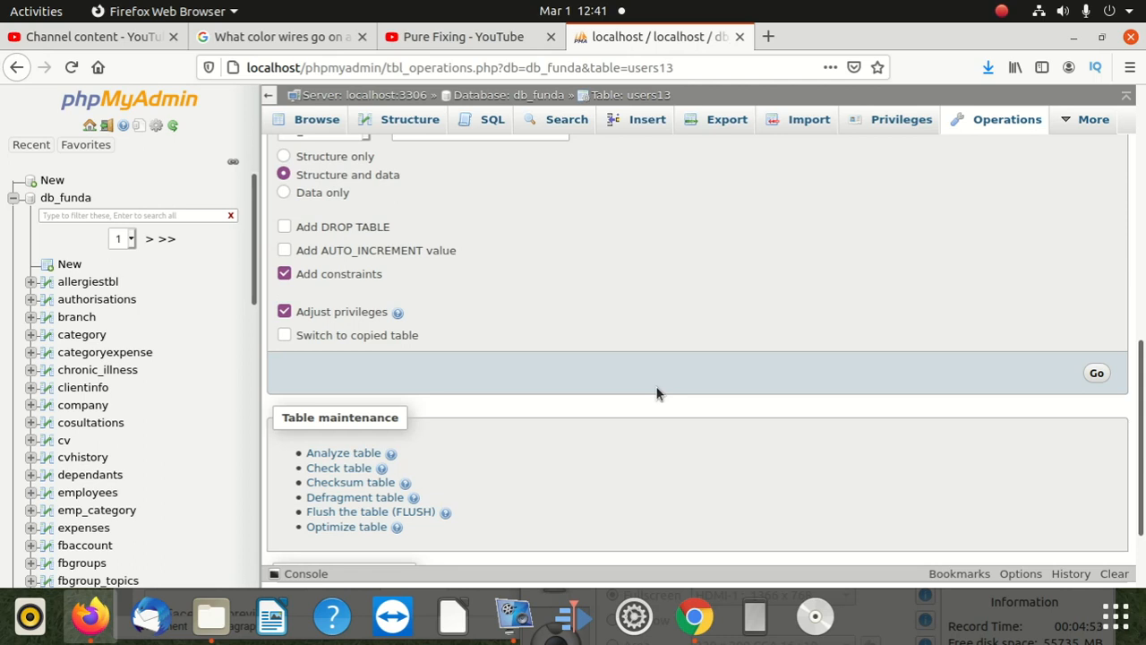
pyautogui.scroll(-2, 657, 393)
pyautogui.scroll(4, 658, 397)
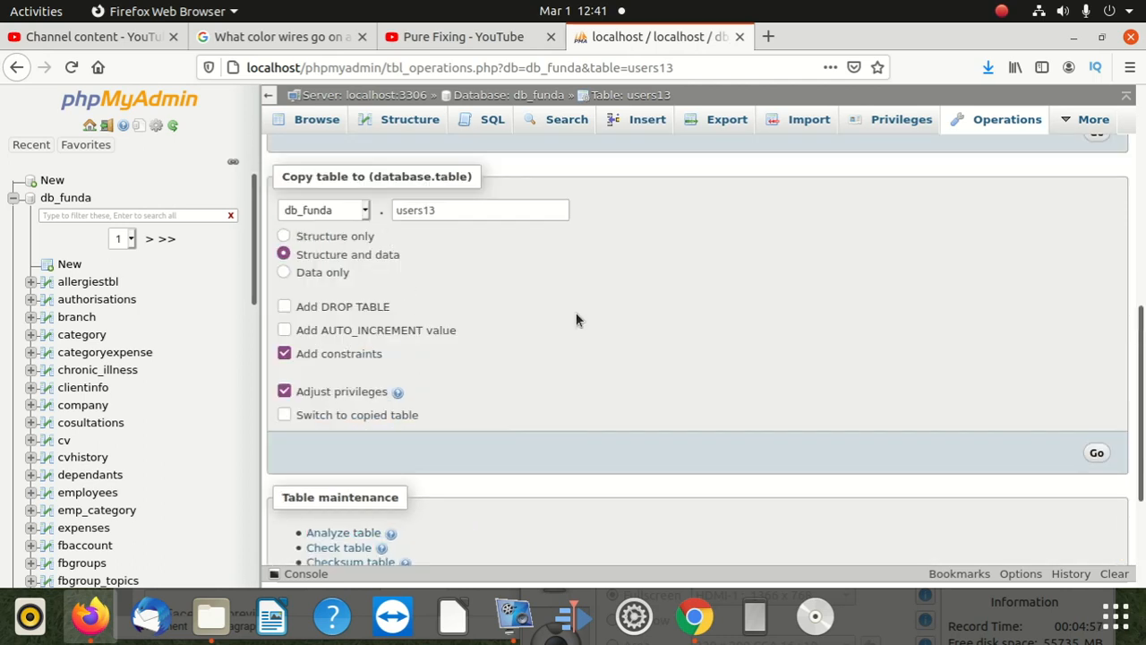
pyautogui.scroll(-4, 461, 372)
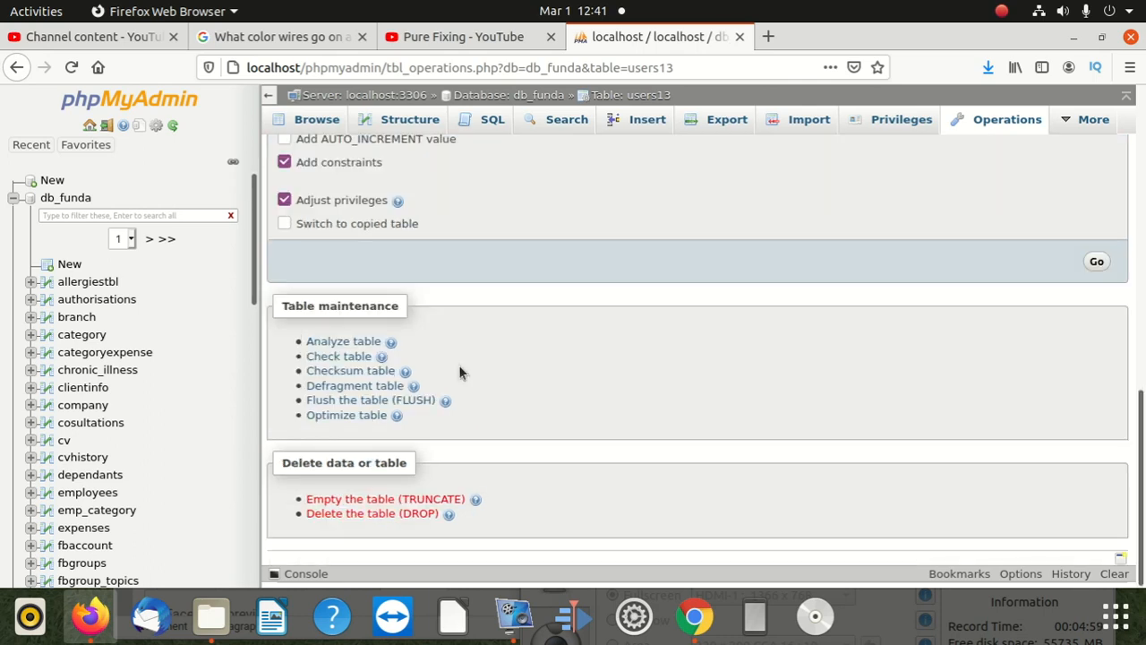
pyautogui.scroll(5, 454, 378)
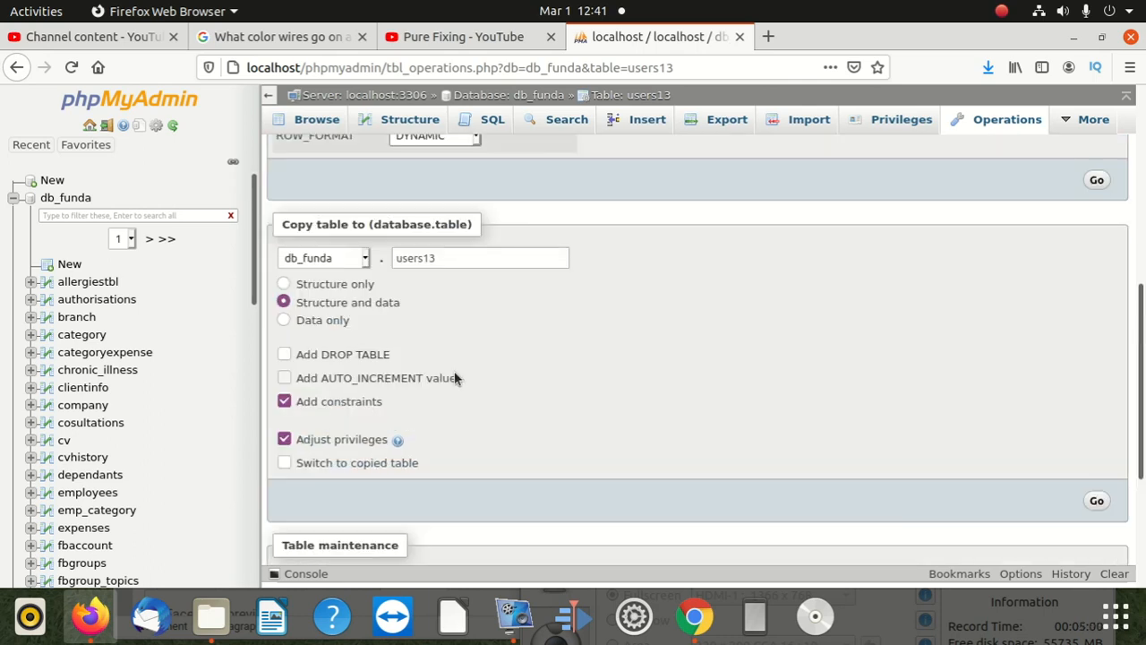
pyautogui.scroll(2, 454, 378)
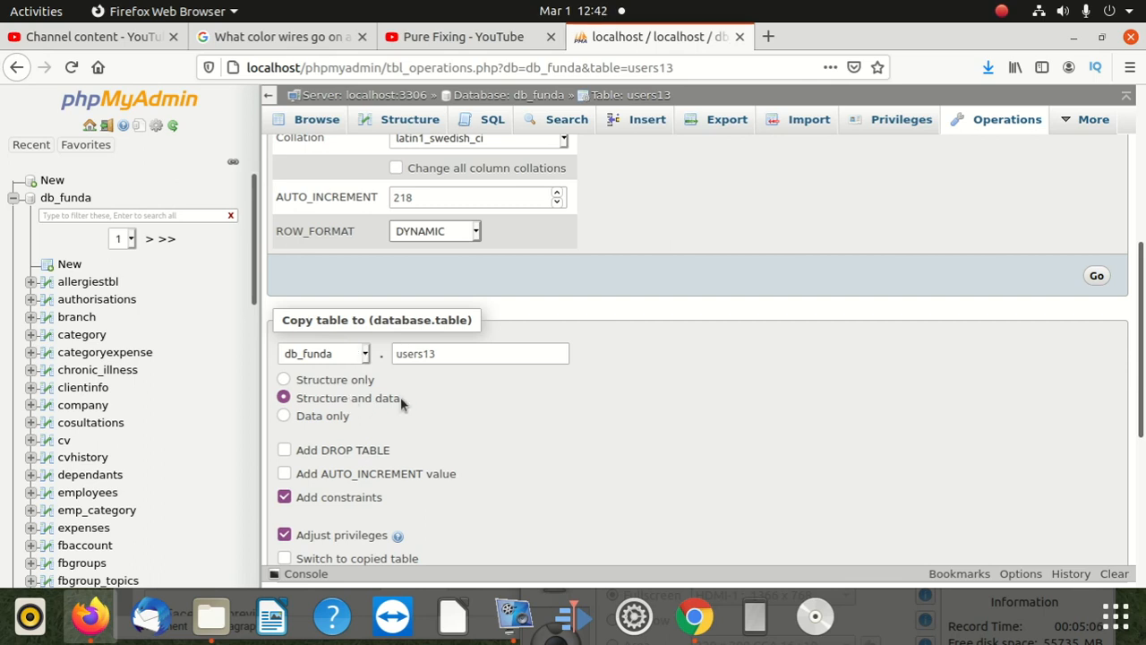
# Apply the table options to rename the users13 table to USERS2021.
pyautogui.scroll(5, 400, 397)
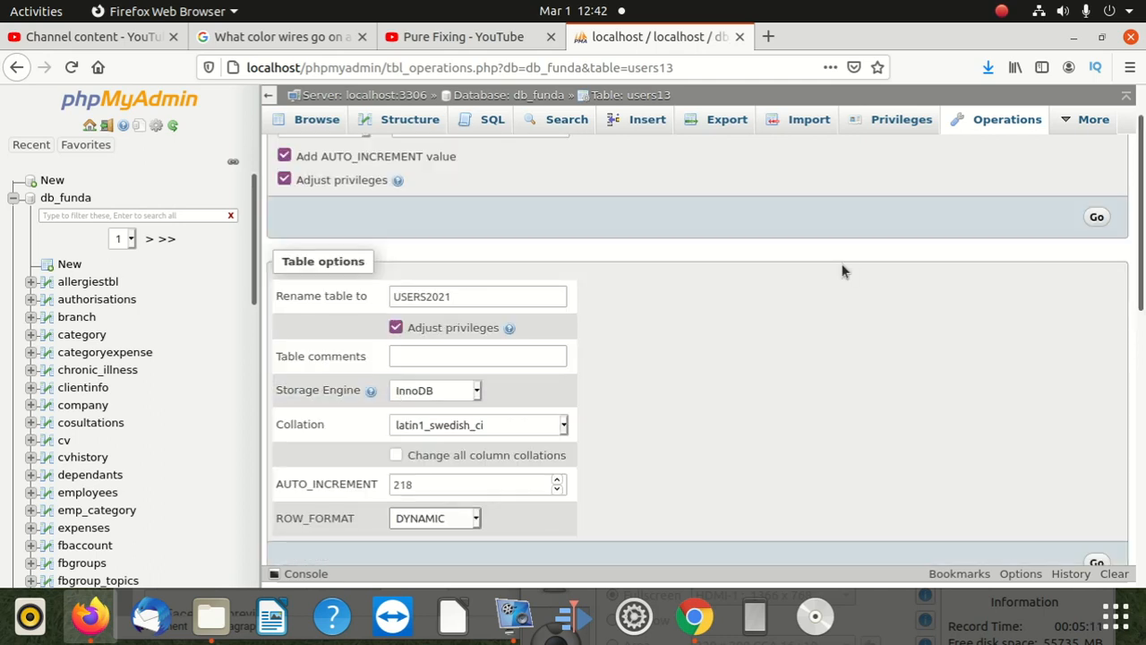
pyautogui.scroll(1, 728, 245)
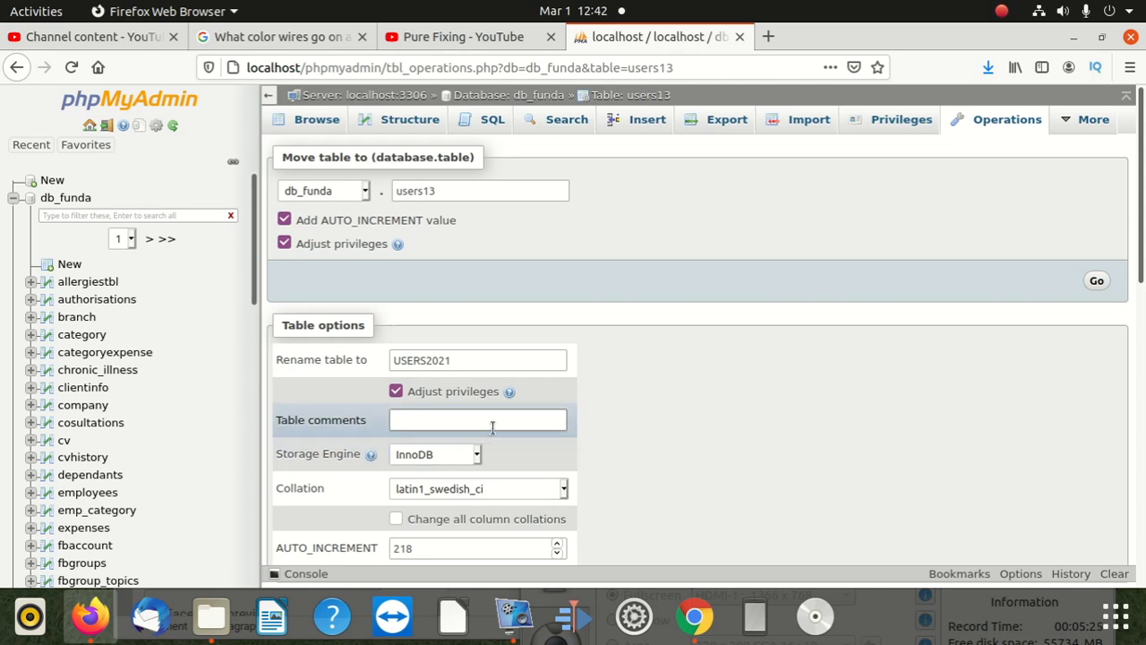
pyautogui.scroll(-5, 971, 376)
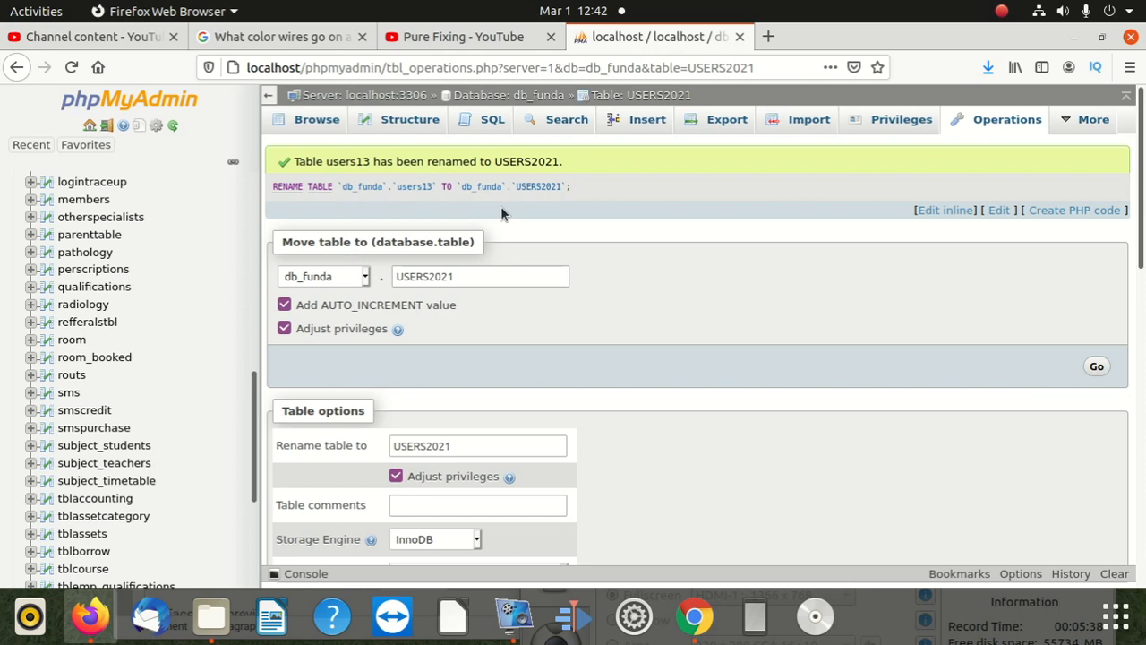
# Browse the rows of the USERS2021 table and bring its table operations back up.
pyautogui.click(309, 119)
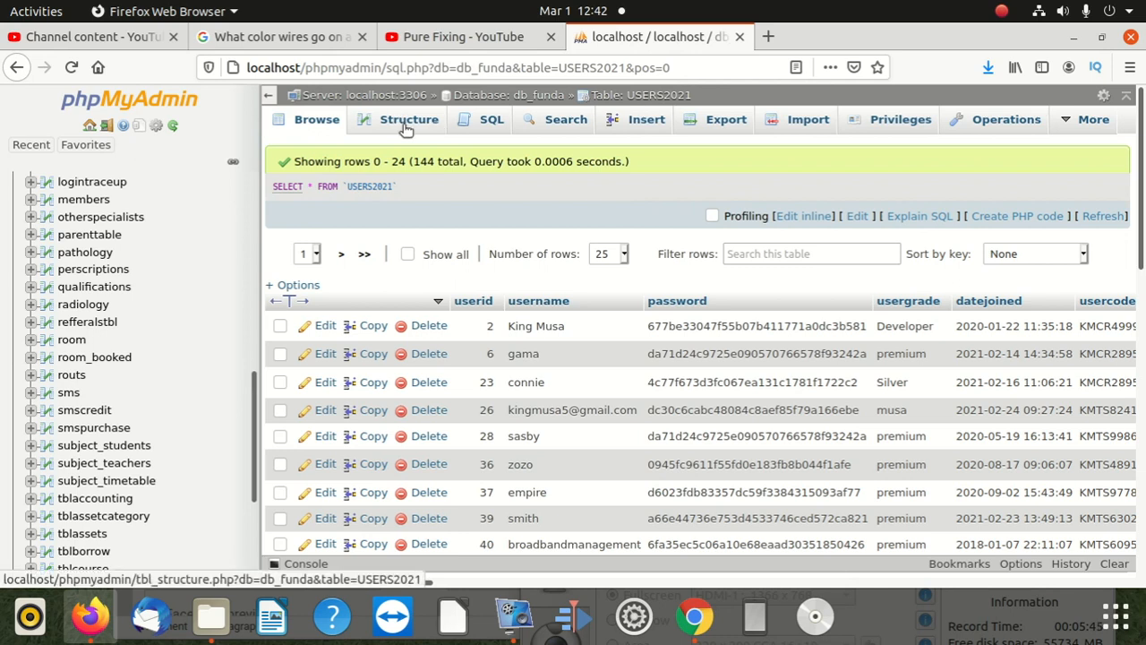
pyautogui.scroll(-10, 474, 434)
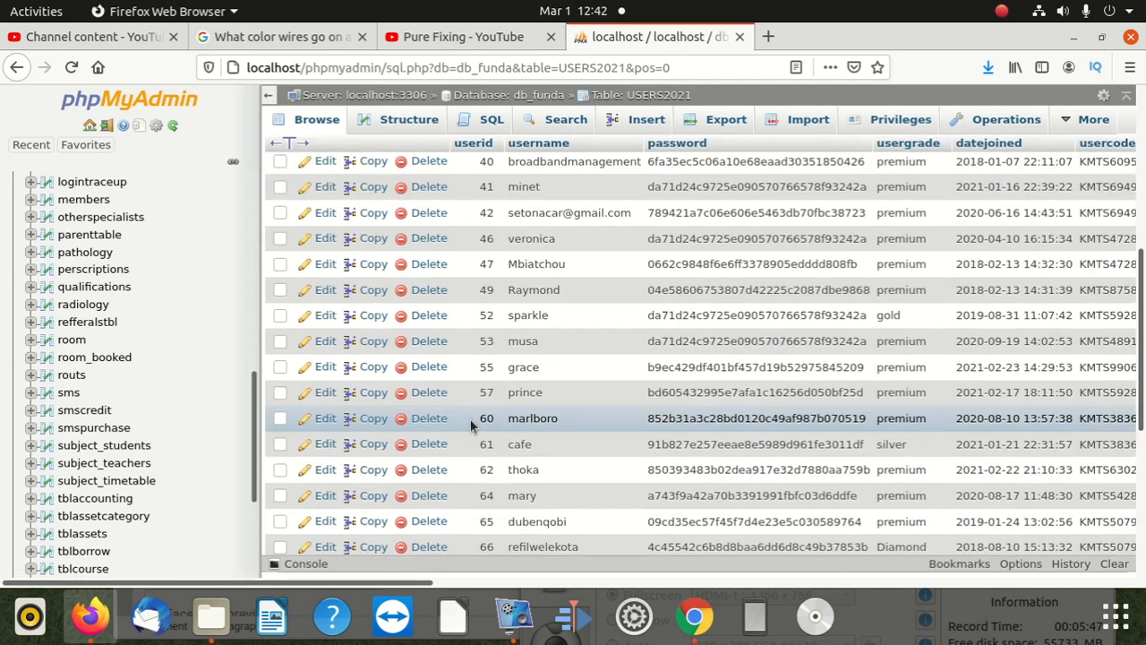
pyautogui.scroll(10, 462, 423)
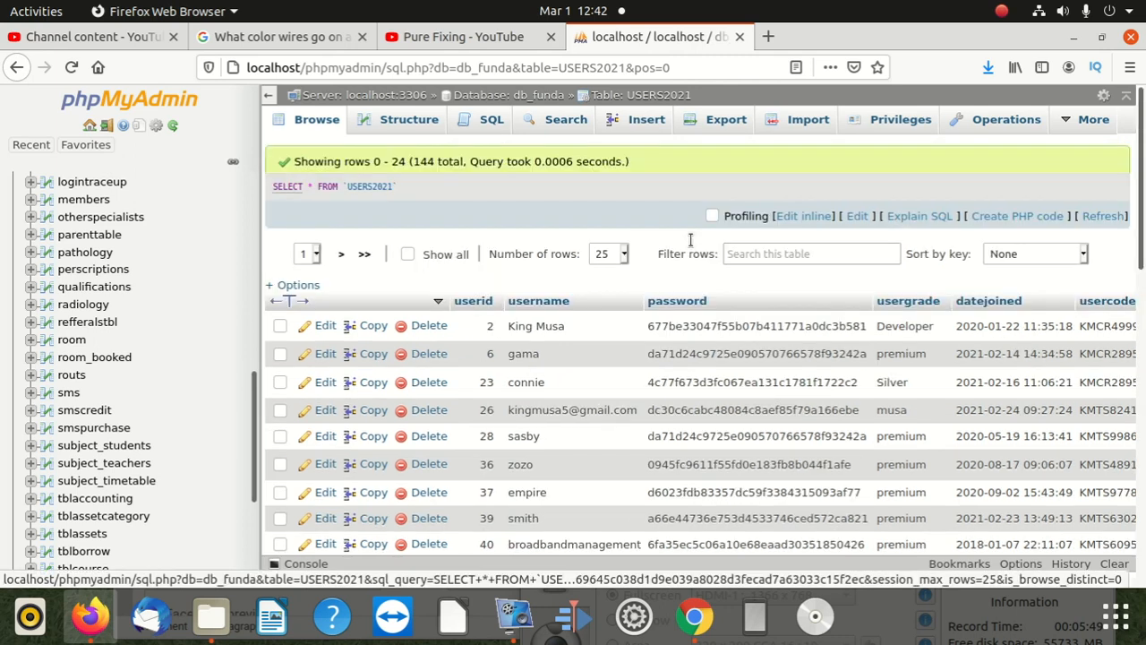
pyautogui.click(976, 123)
pyautogui.scroll(-2, 447, 358)
pyautogui.scroll(2, 340, 287)
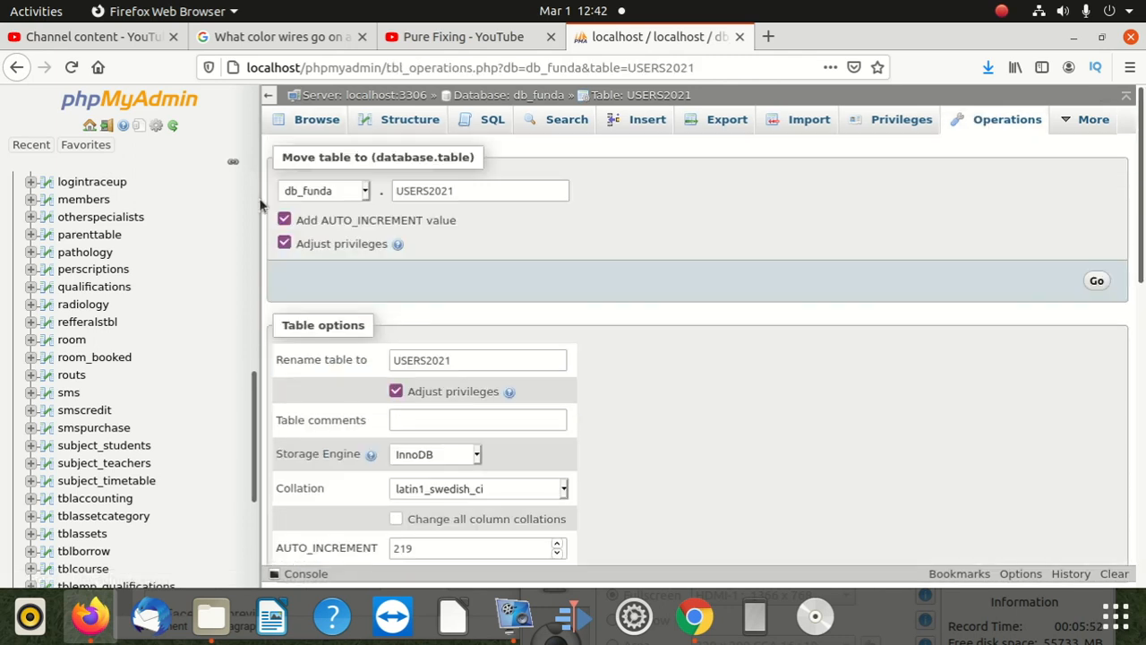
# Find the renamed USERS2021 table in the db_funda table list and open its rows.
pyautogui.click(93, 145)
pyautogui.scroll(4, 113, 159)
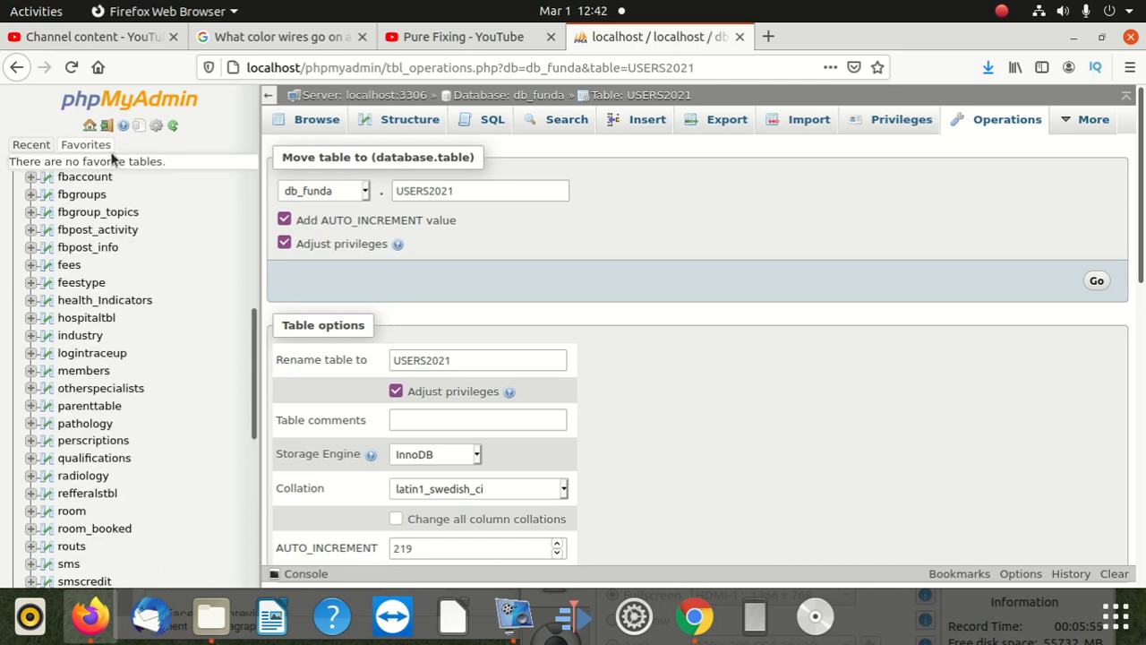
pyautogui.scroll(7, 71, 175)
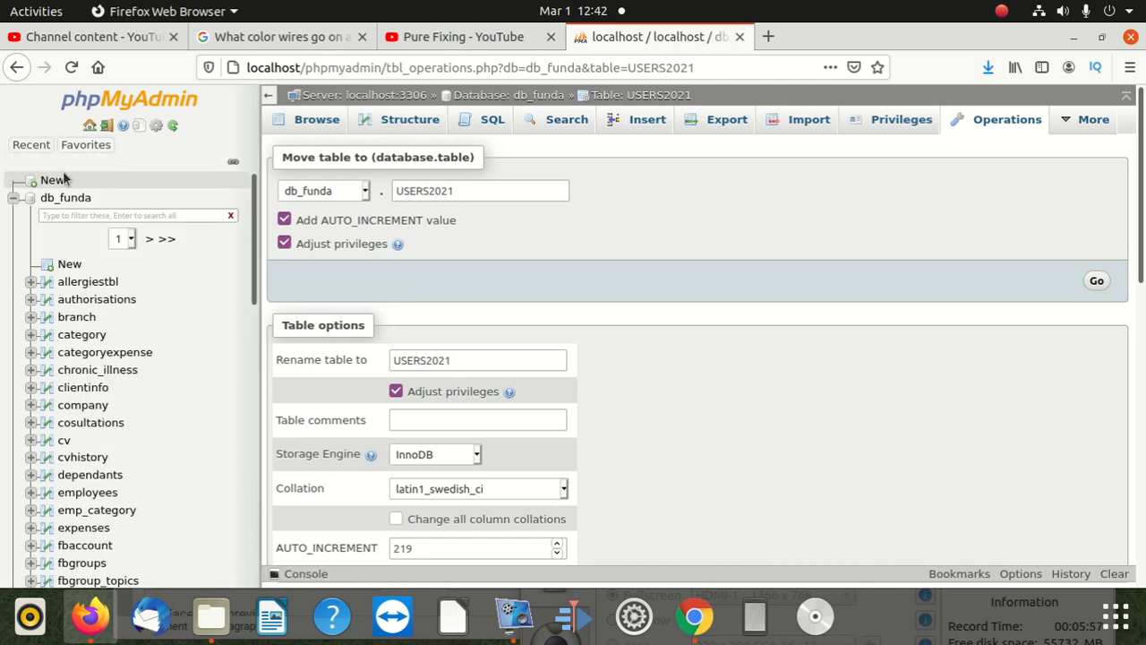
pyautogui.click(65, 197)
pyautogui.scroll(-3, 507, 298)
pyautogui.scroll(-15, 508, 298)
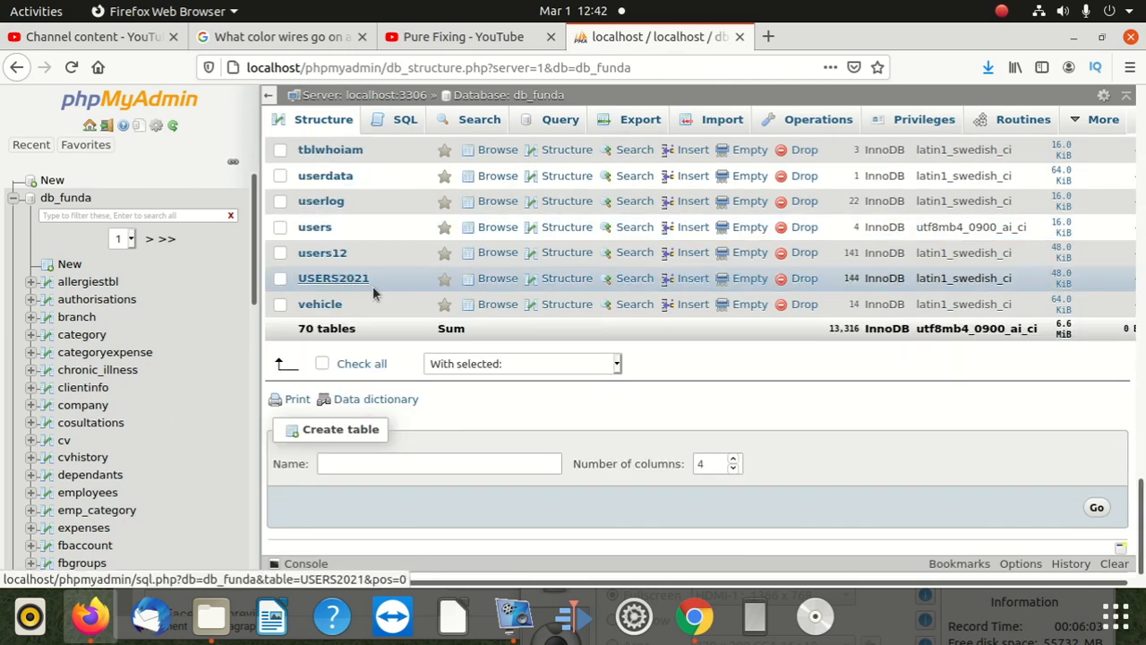
pyautogui.scroll(1, 373, 290)
pyautogui.scroll(5, 373, 290)
pyautogui.scroll(-10, 365, 302)
pyautogui.scroll(-5, 417, 394)
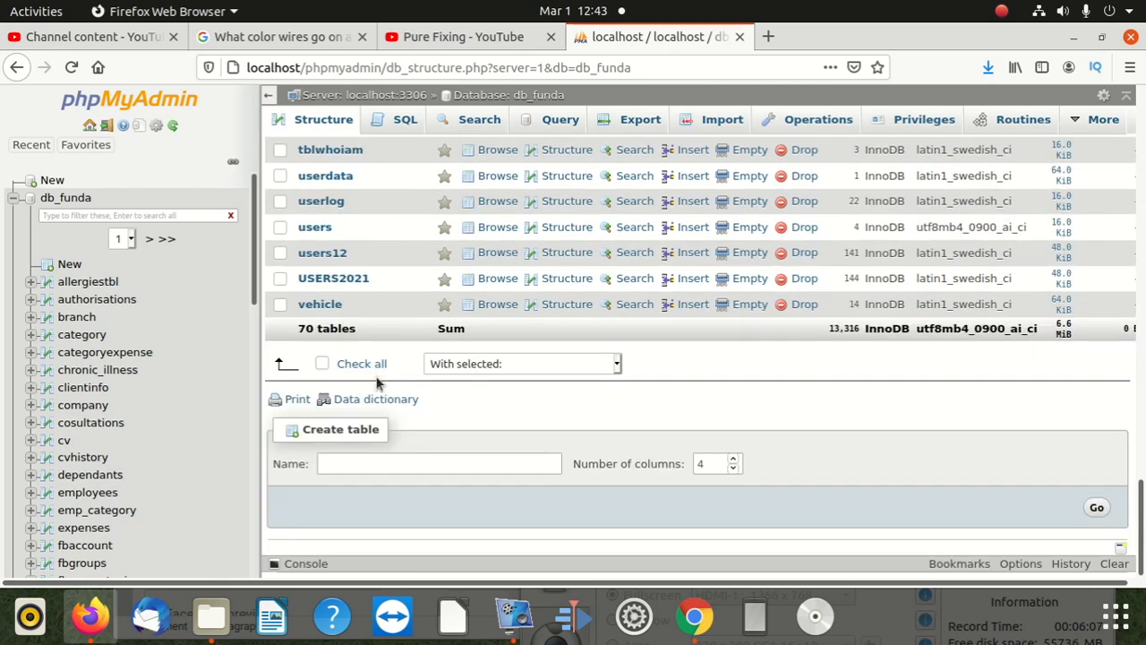
pyautogui.click(352, 281)
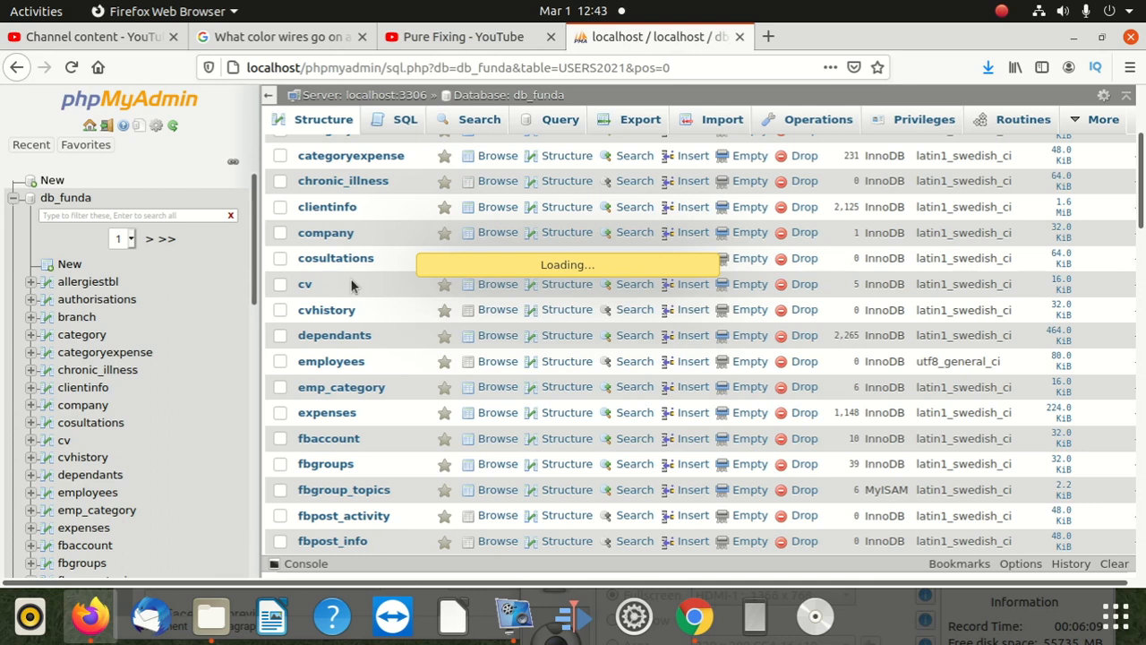
pyautogui.doubleClick(378, 188)
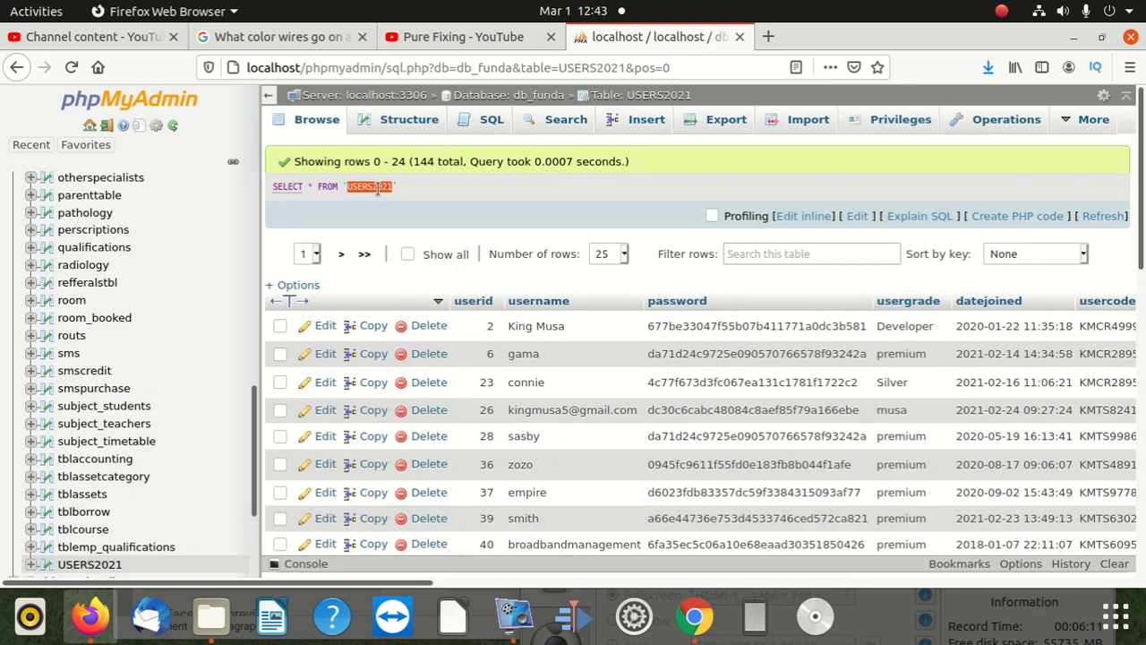
# Rename the USERS2021 table back to users13 through its table options.
pyautogui.click(1006, 123)
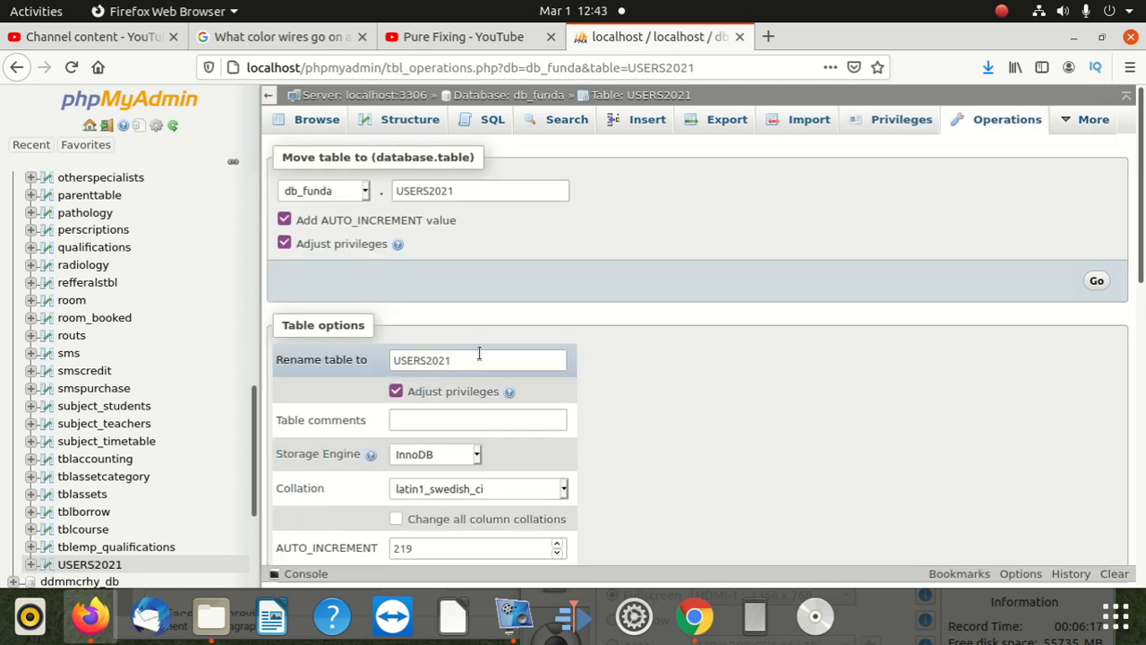
pyautogui.moveTo(478, 355); pyautogui.dragTo(392, 356)
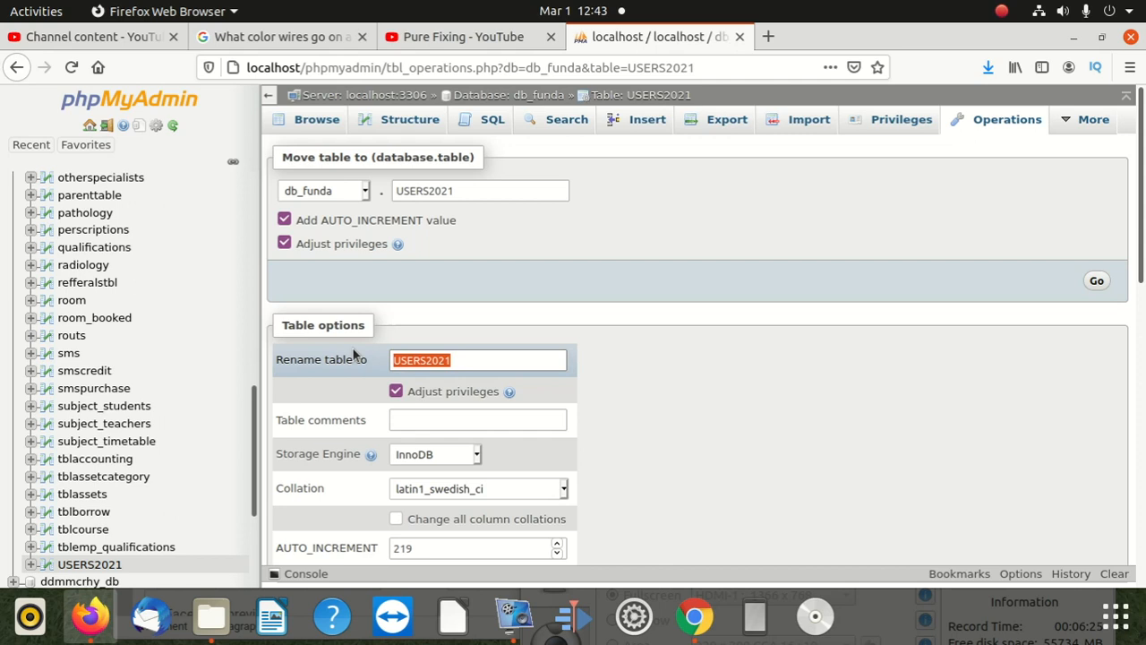
pyautogui.write('user')
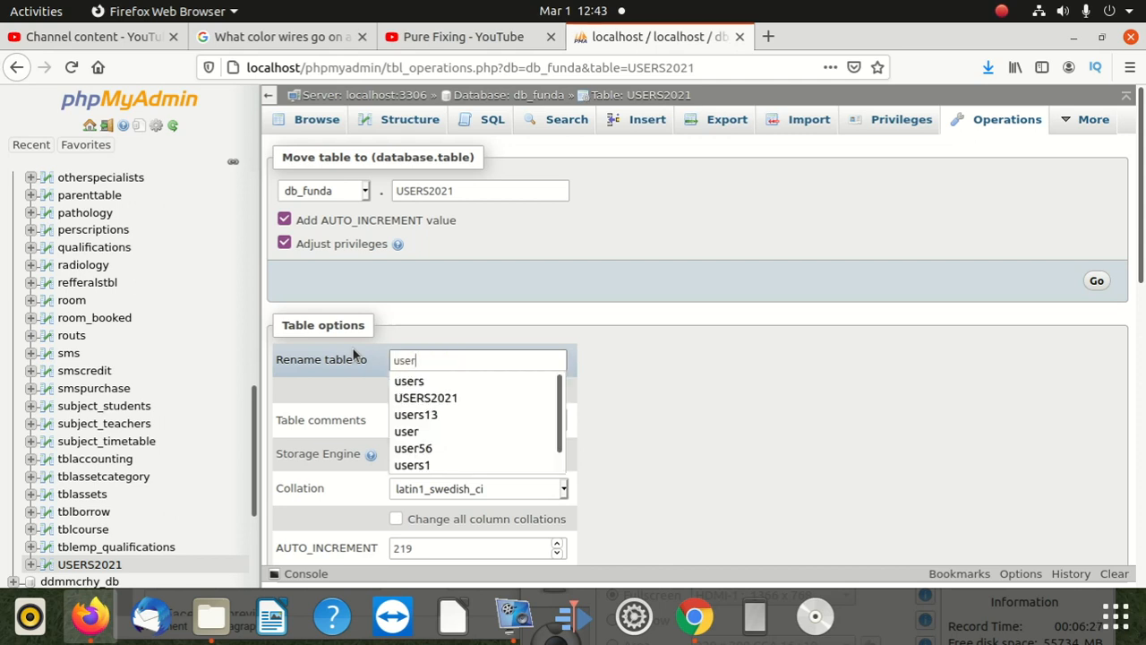
pyautogui.write('s')
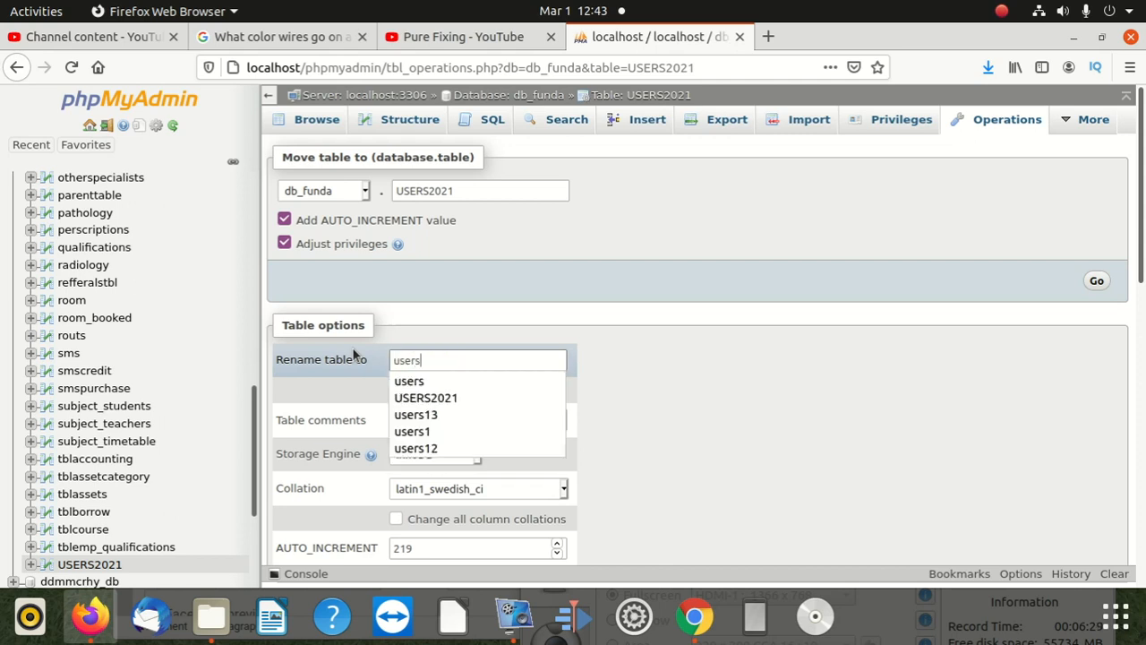
pyautogui.write('13')
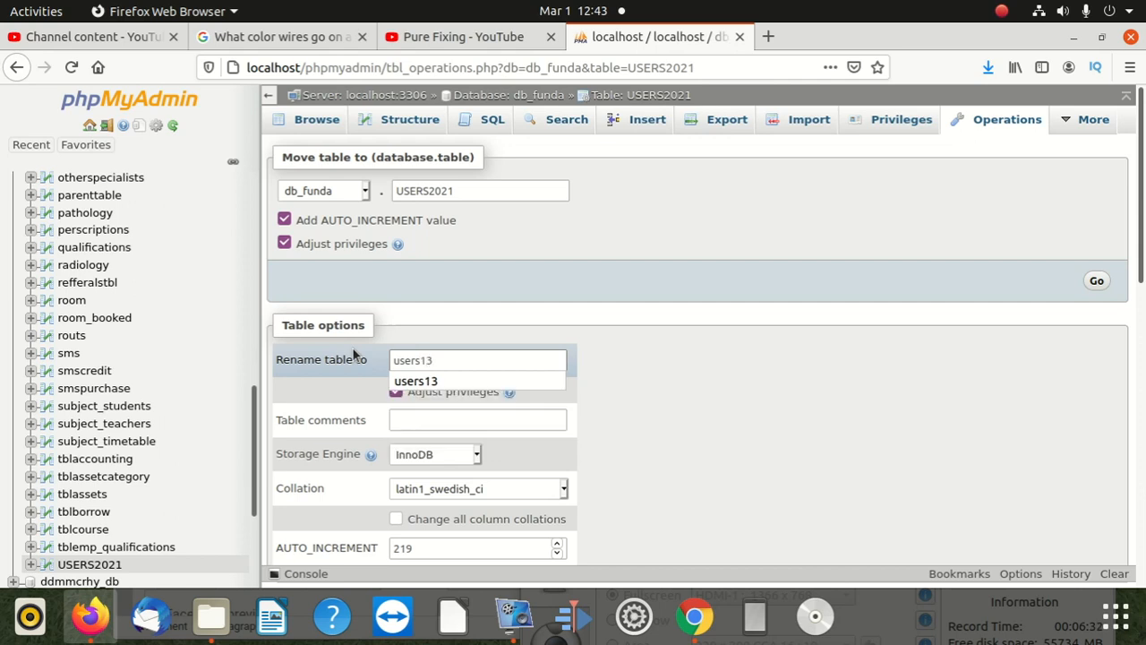
pyautogui.click(736, 358)
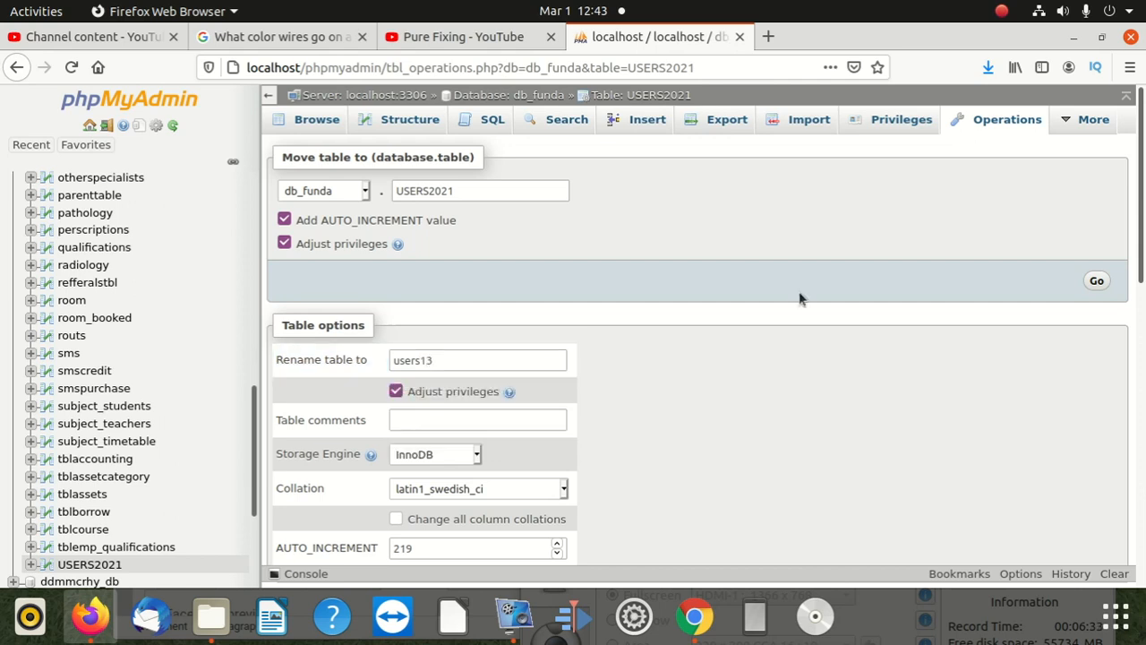
pyautogui.scroll(-5, 1049, 350)
pyautogui.scroll(3, 1078, 320)
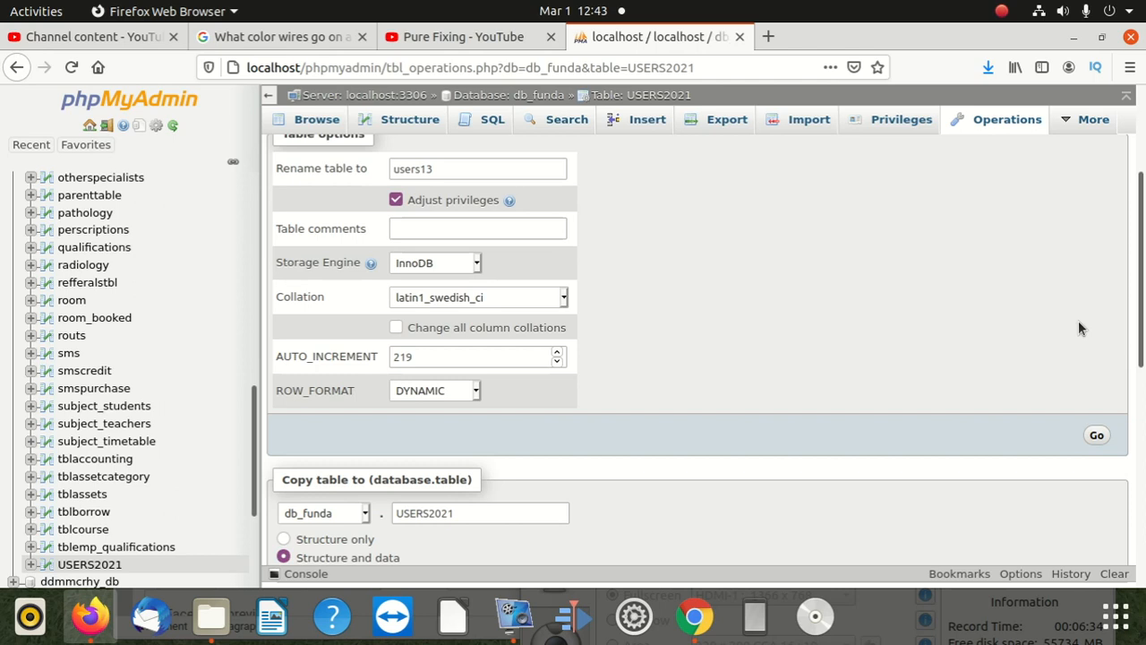
pyautogui.click(1096, 436)
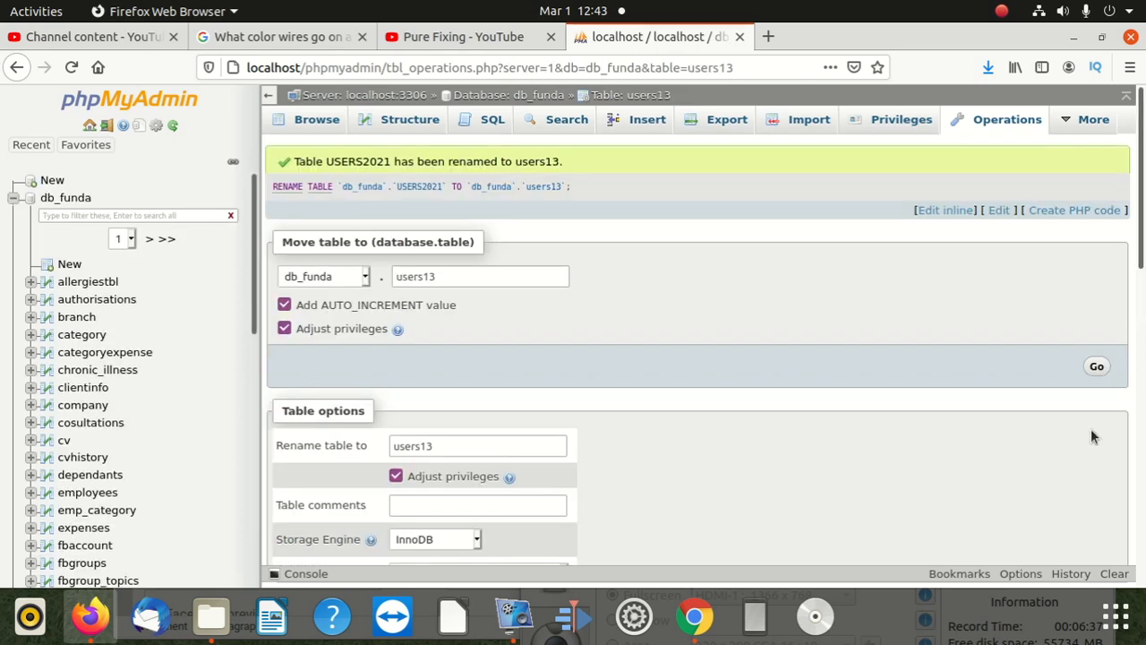
# Find the users13 table in the db_funda table list and look through its rows.
pyautogui.click(77, 197)
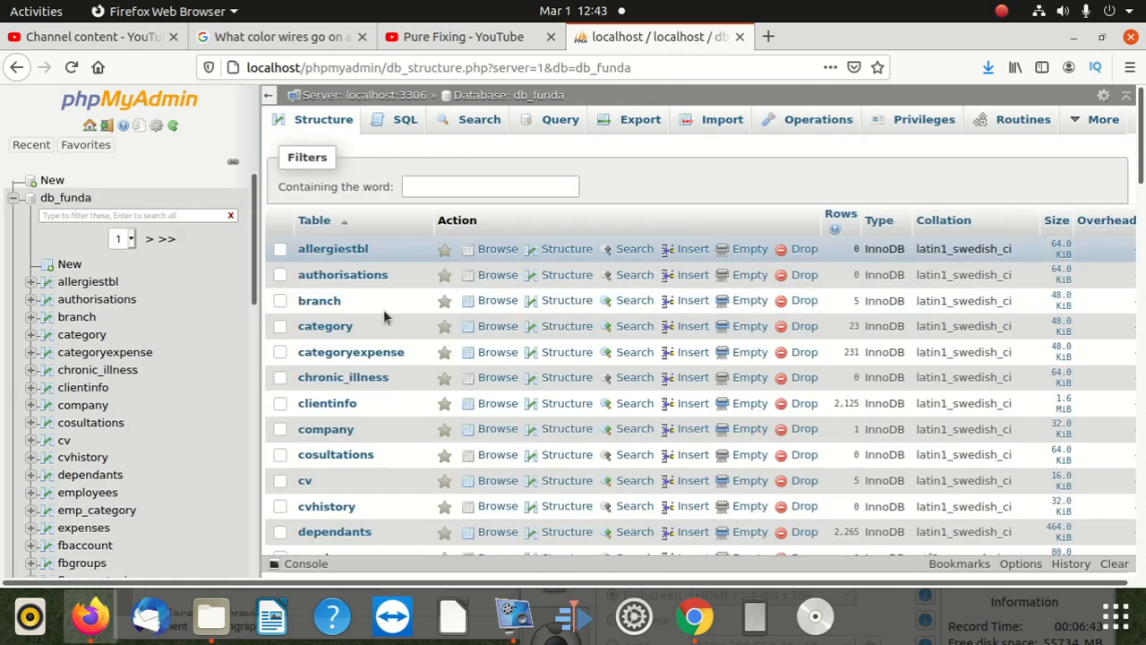
pyautogui.scroll(-15, 388, 422)
pyautogui.scroll(-5, 379, 434)
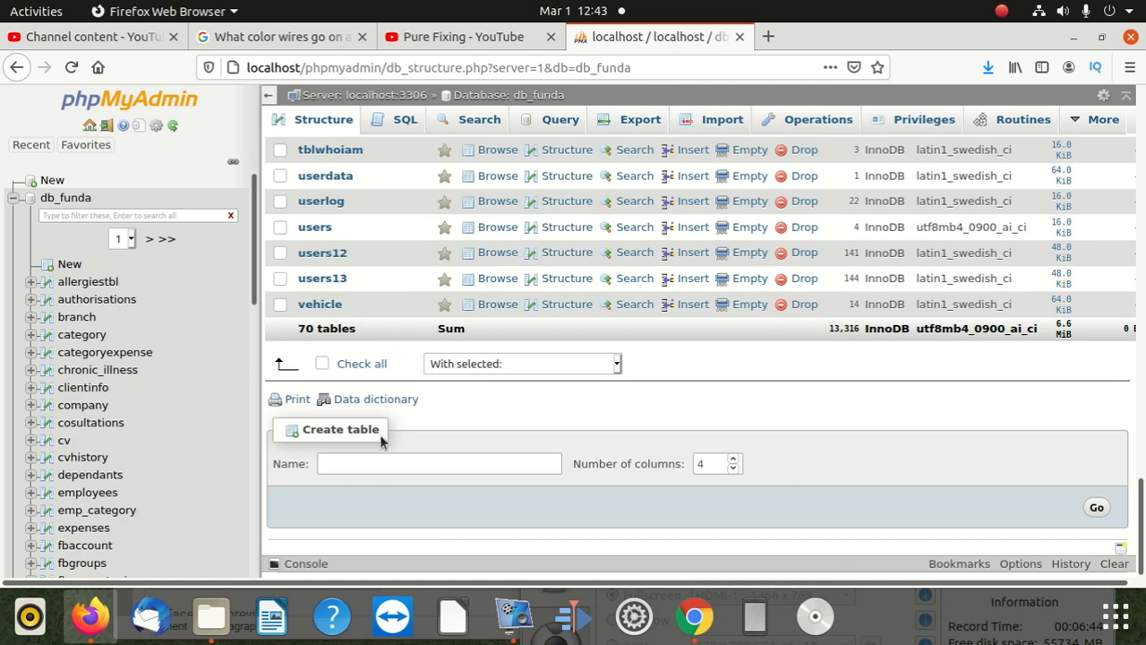
pyautogui.scroll(5, 360, 425)
pyautogui.scroll(-2, 329, 486)
pyautogui.scroll(-1, 330, 486)
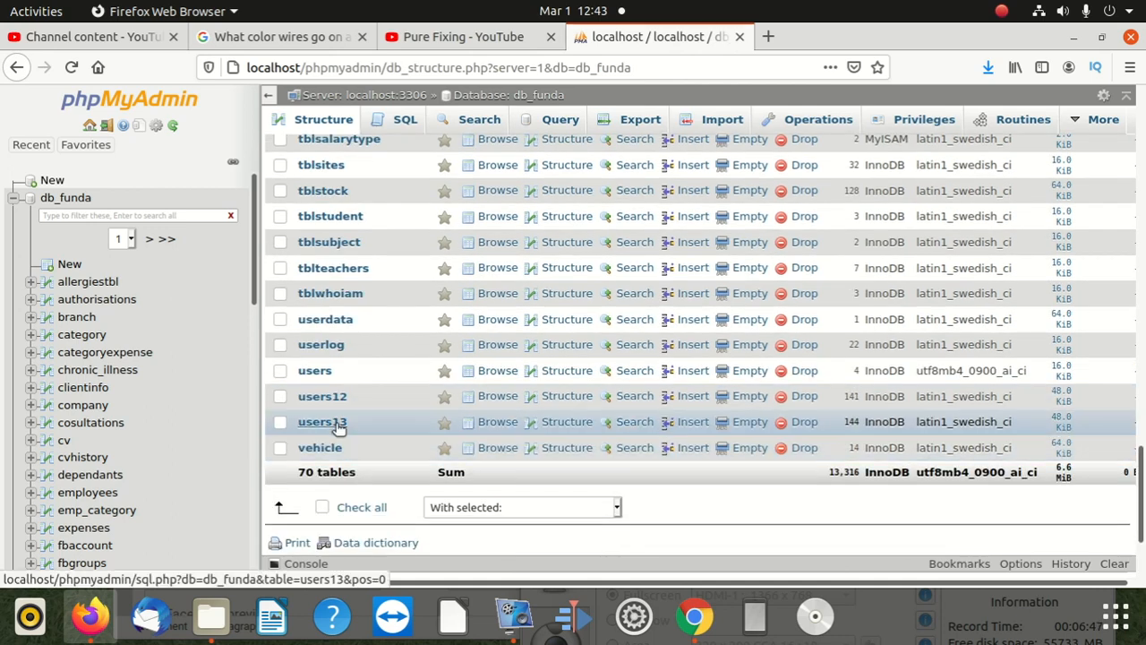
pyautogui.click(339, 417)
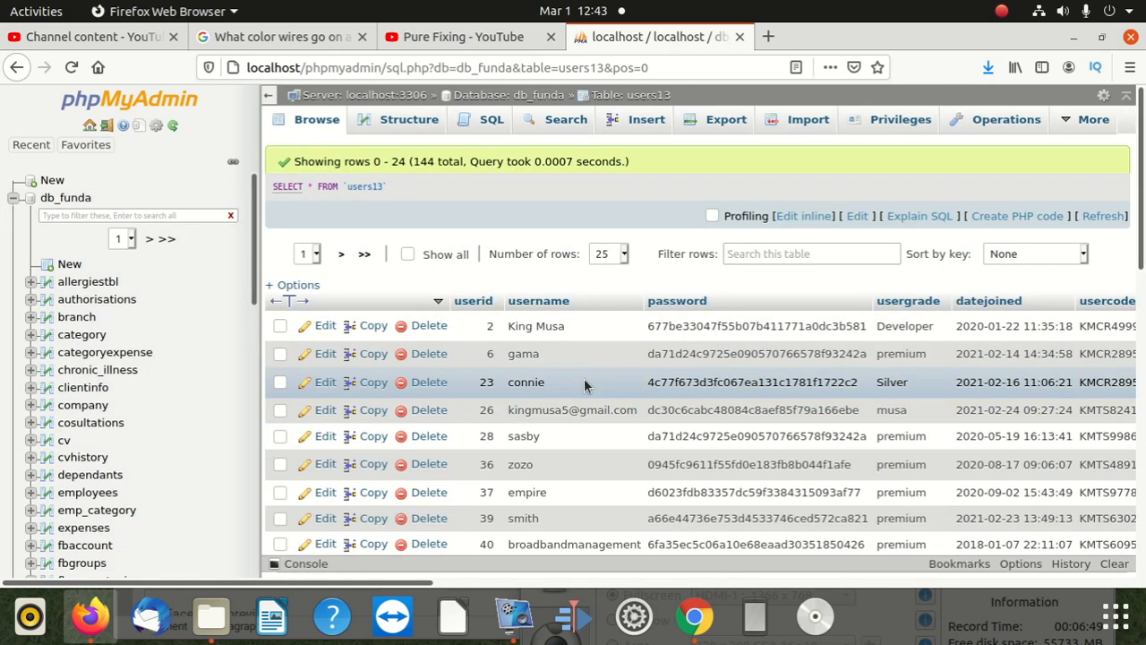
pyautogui.scroll(-3, 901, 335)
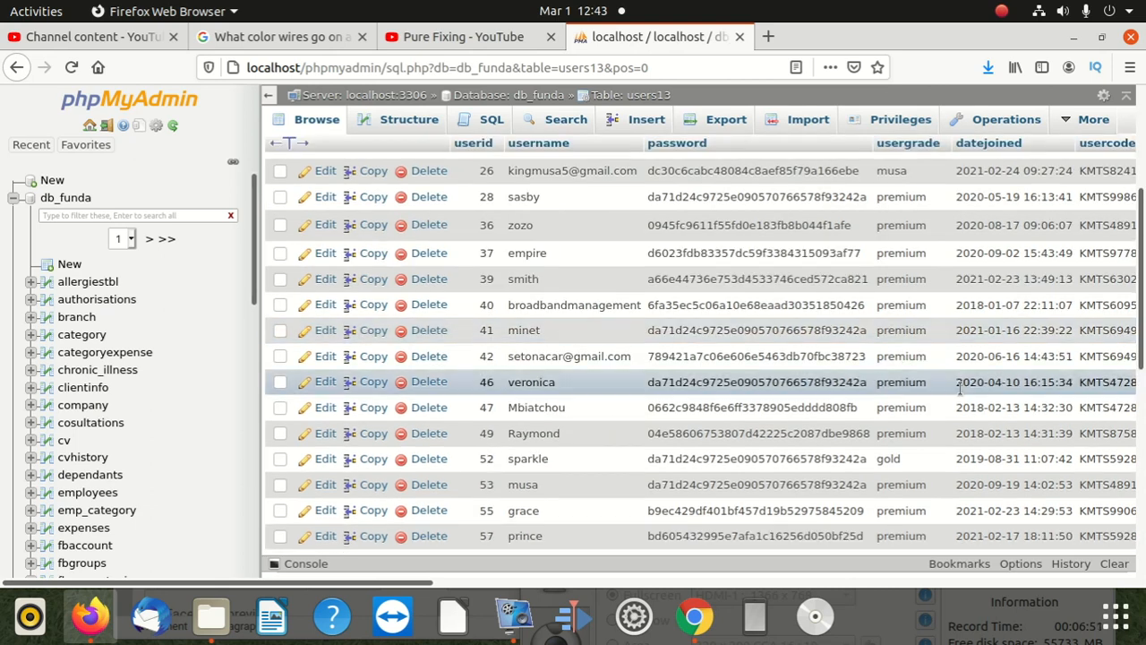
pyautogui.scroll(5, 387, 317)
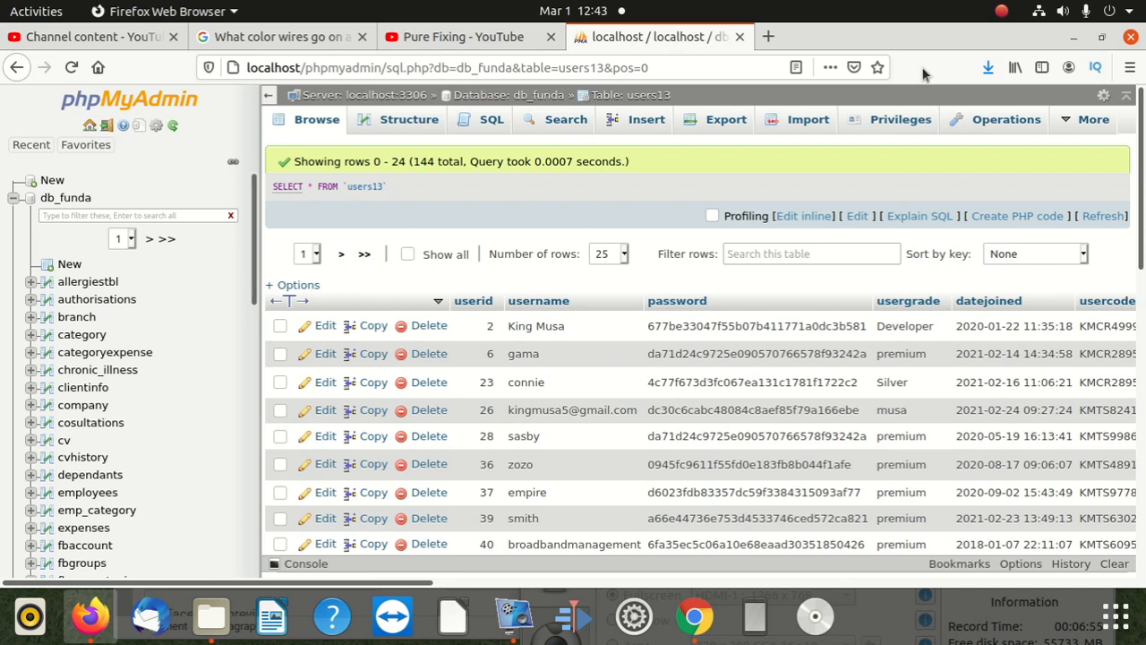
# Try to change the storage engine of the users13 table to MyISAM and dismiss the resulting notification.
pyautogui.click(1021, 128)
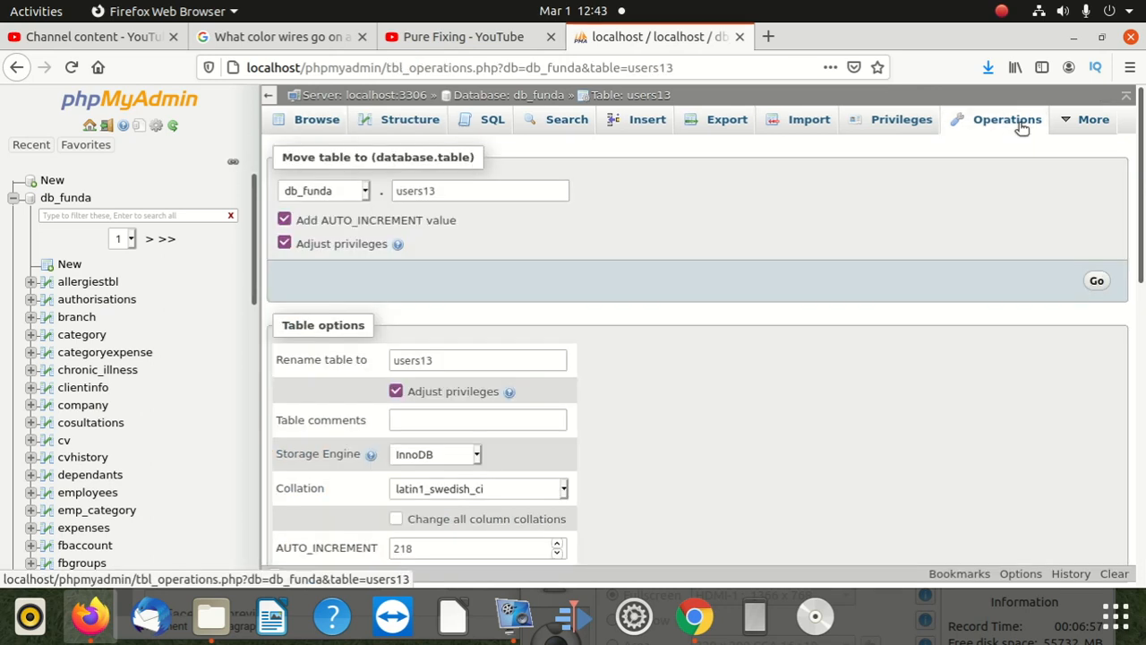
pyautogui.scroll(-4, 461, 261)
pyautogui.click(461, 261)
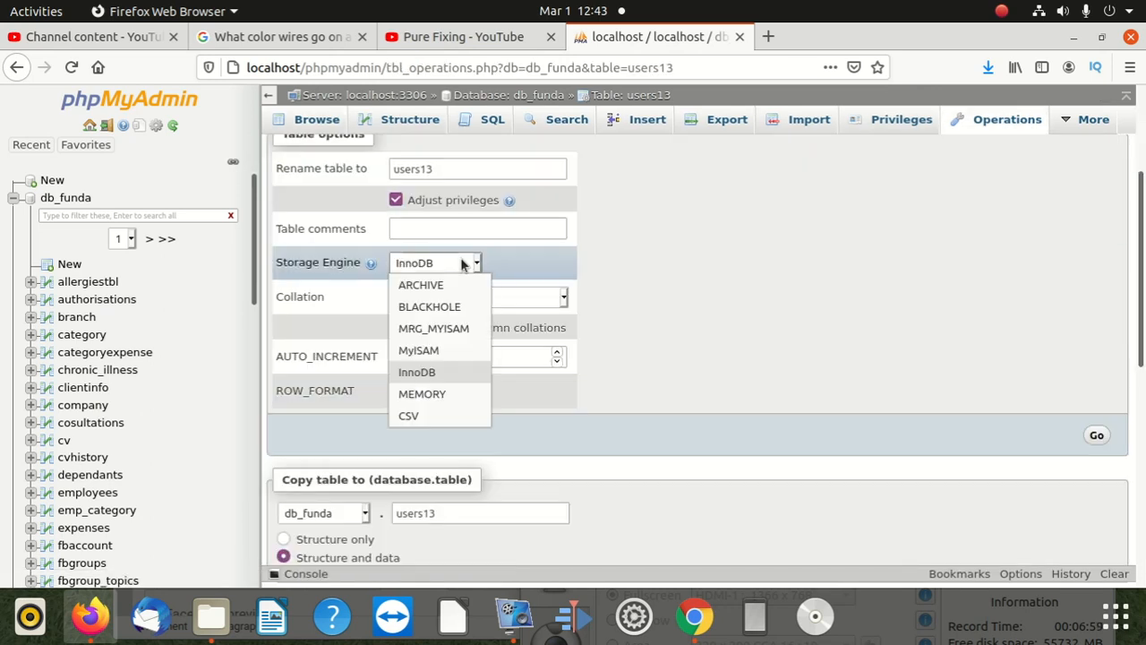
pyautogui.click(458, 350)
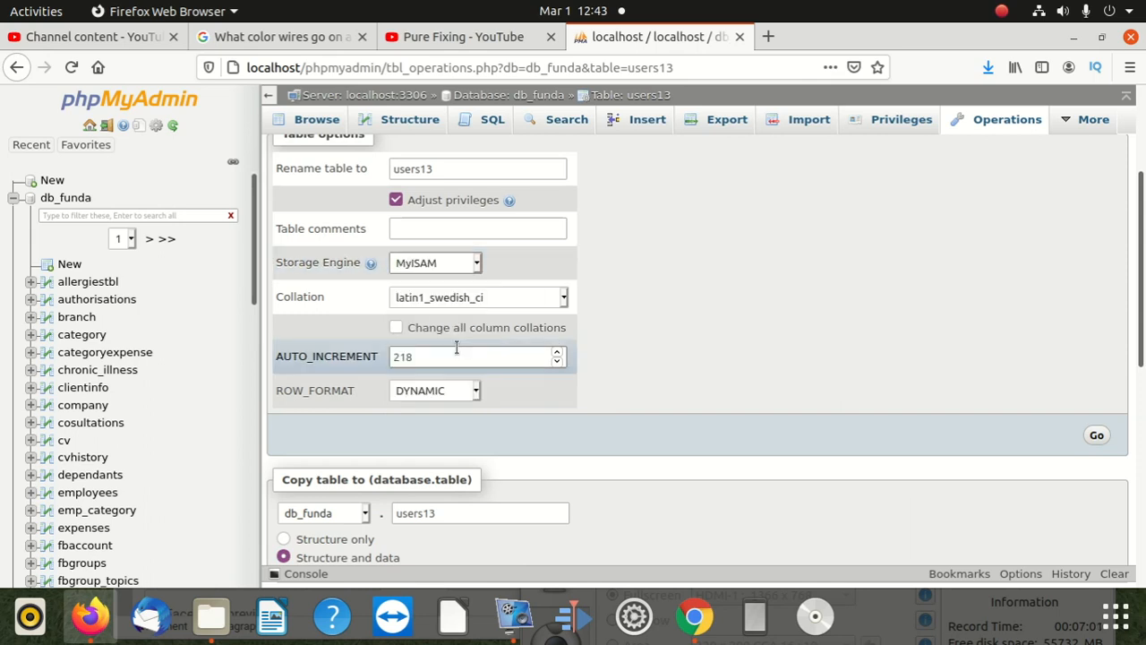
pyautogui.click(1098, 436)
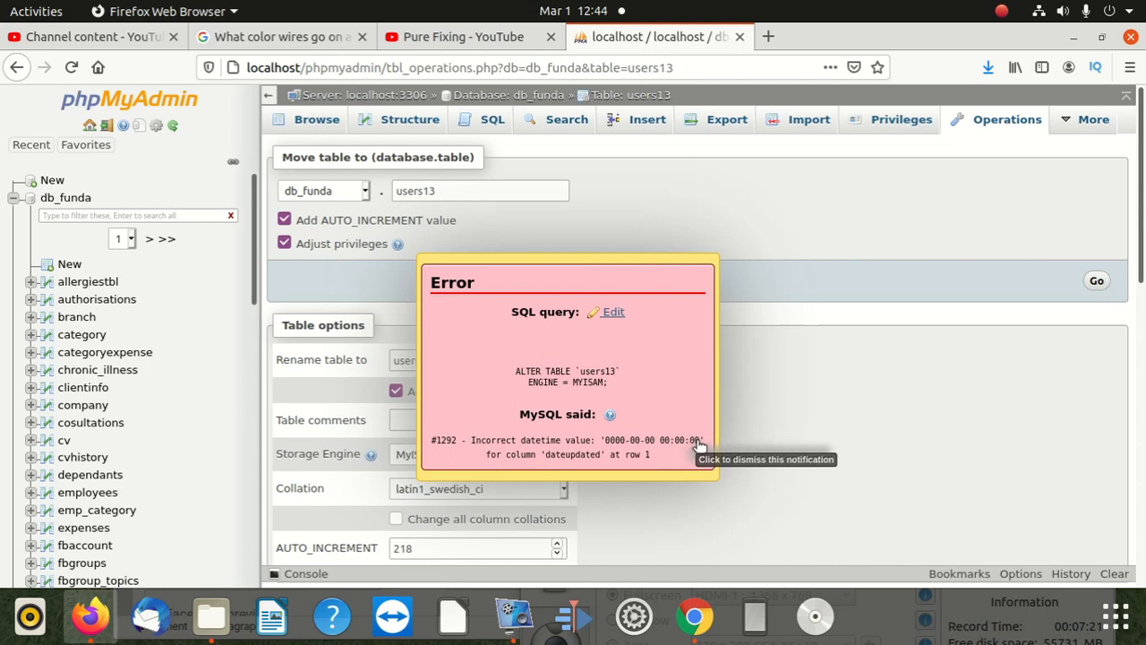
pyautogui.moveTo(702, 441); pyautogui.dragTo(609, 443)
pyautogui.scroll(-4, 606, 436)
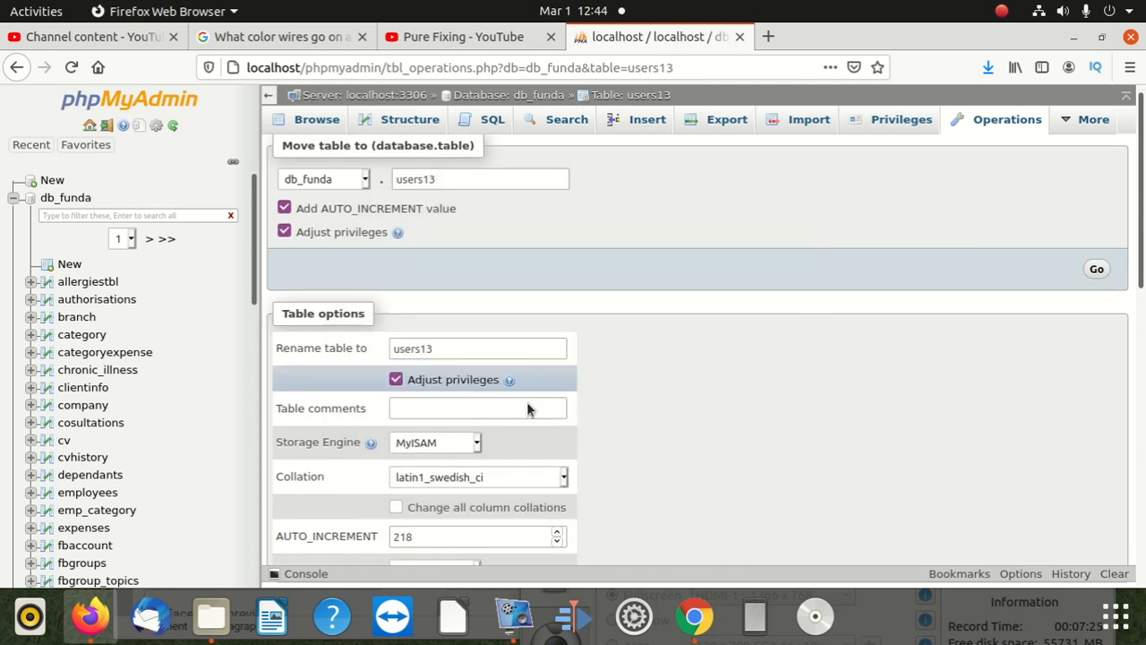
pyautogui.scroll(4, 525, 402)
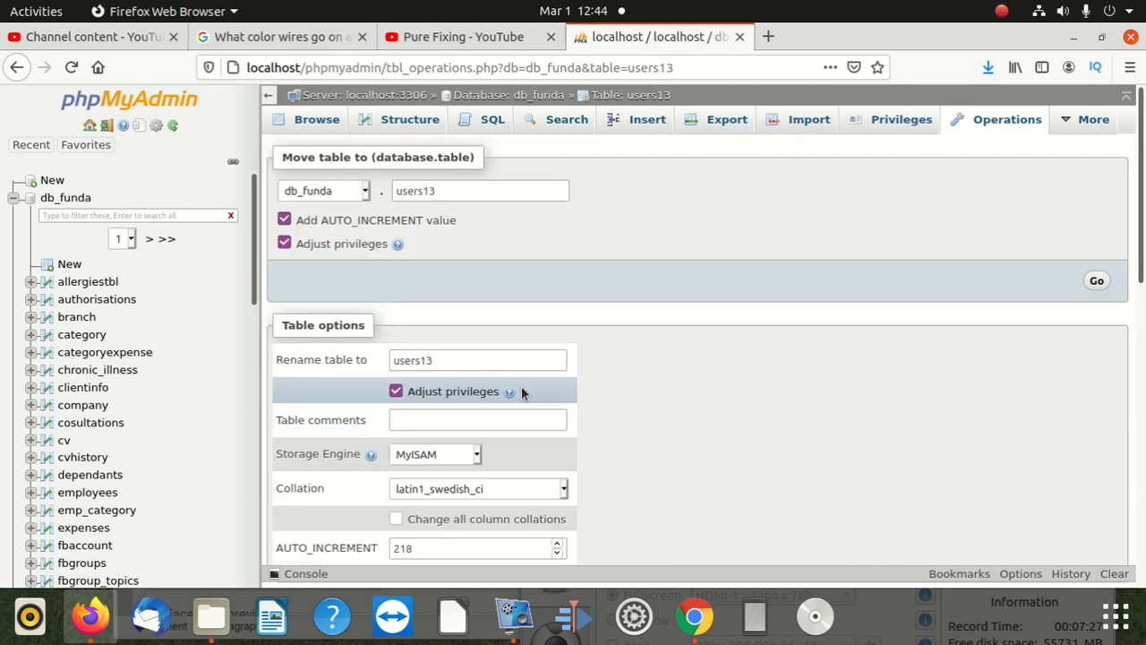
pyautogui.scroll(-5, 387, 349)
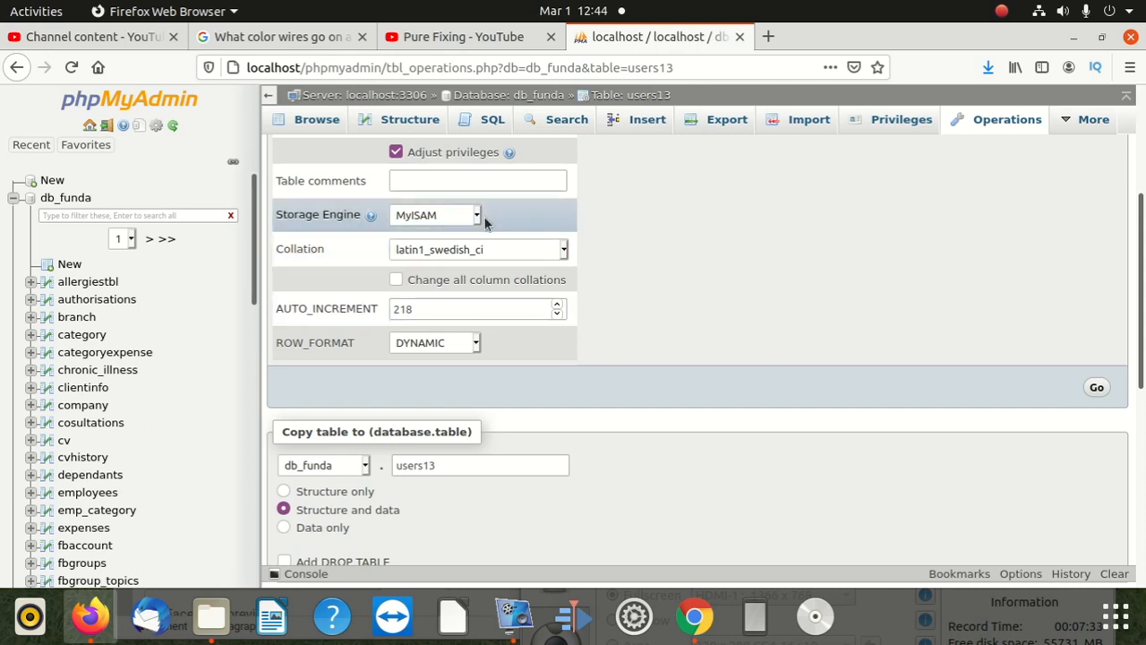
pyautogui.scroll(5, 562, 311)
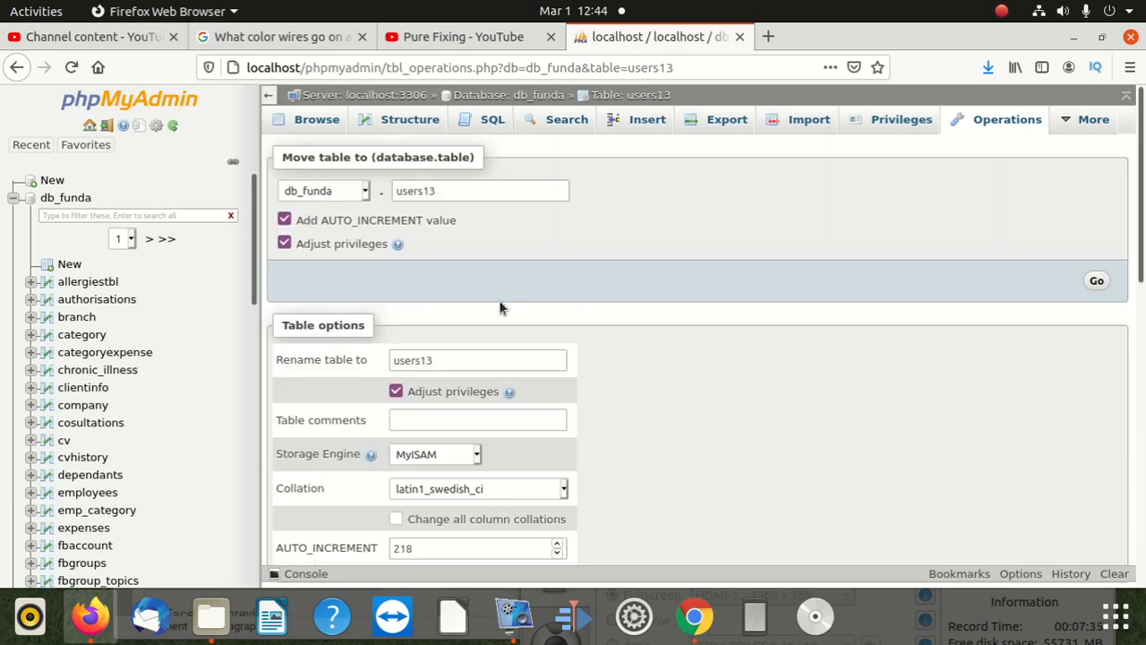
# Open the rows of the users13 table and look through them across to the dateupdated column.
pyautogui.click(294, 119)
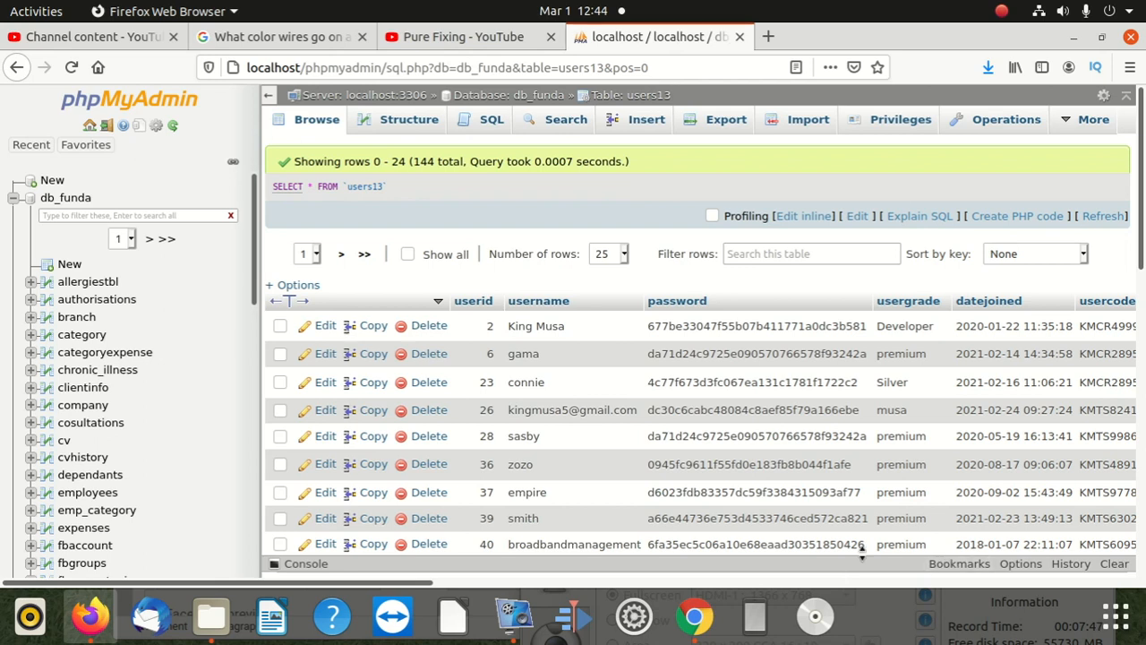
pyautogui.scroll(-10, 505, 394)
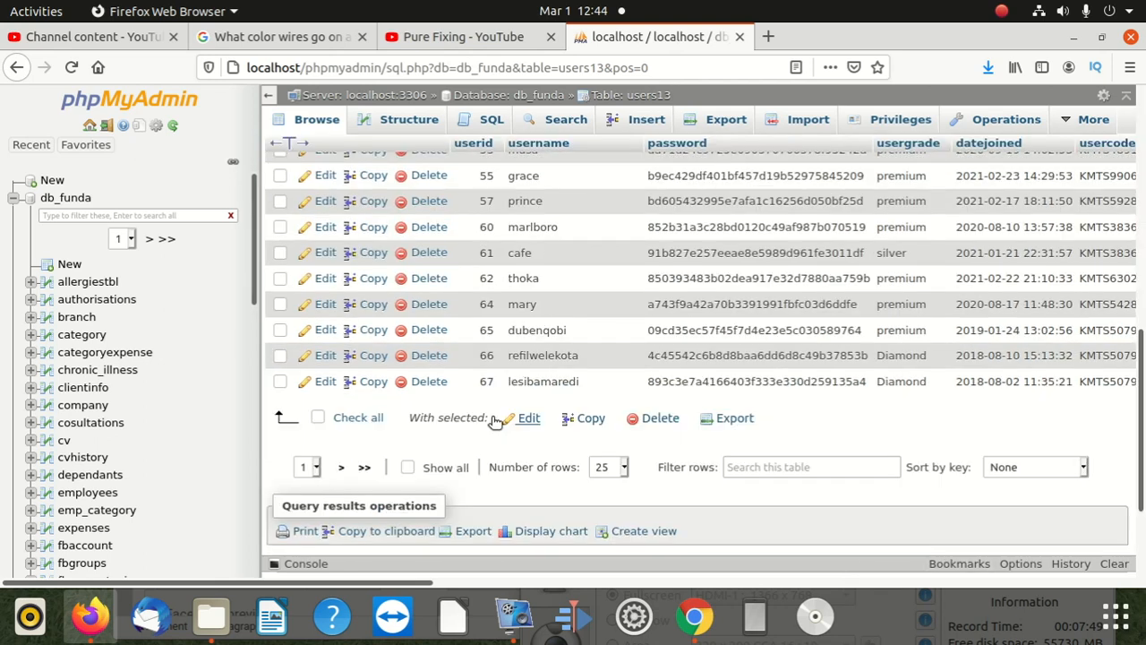
pyautogui.scroll(8, 559, 394)
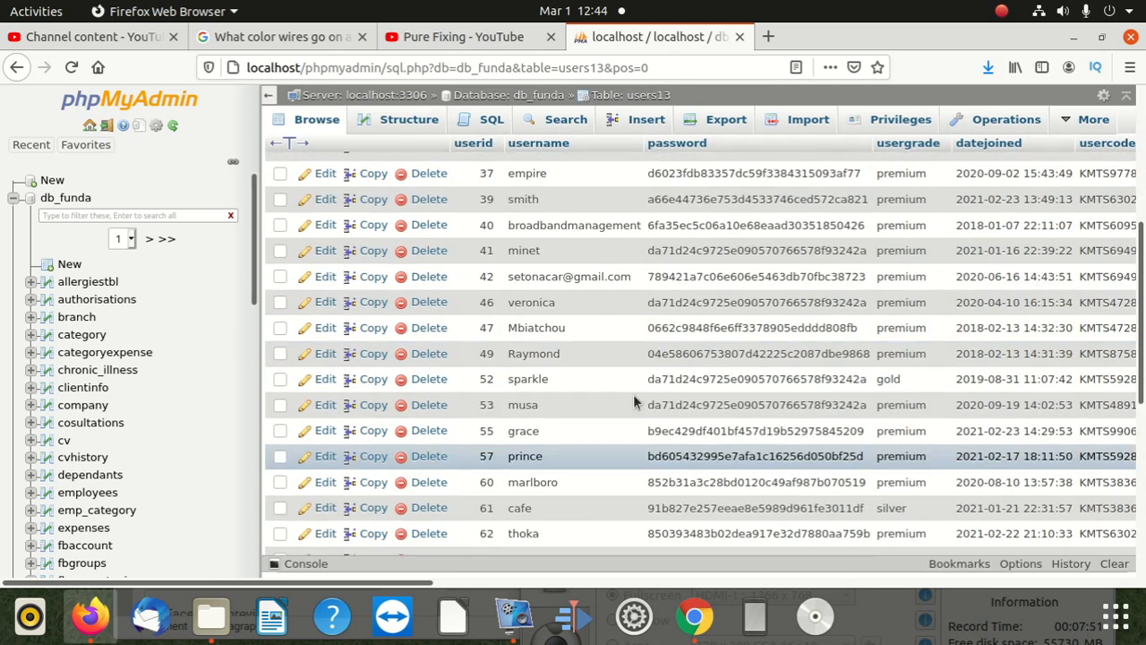
pyautogui.scroll(5, 634, 396)
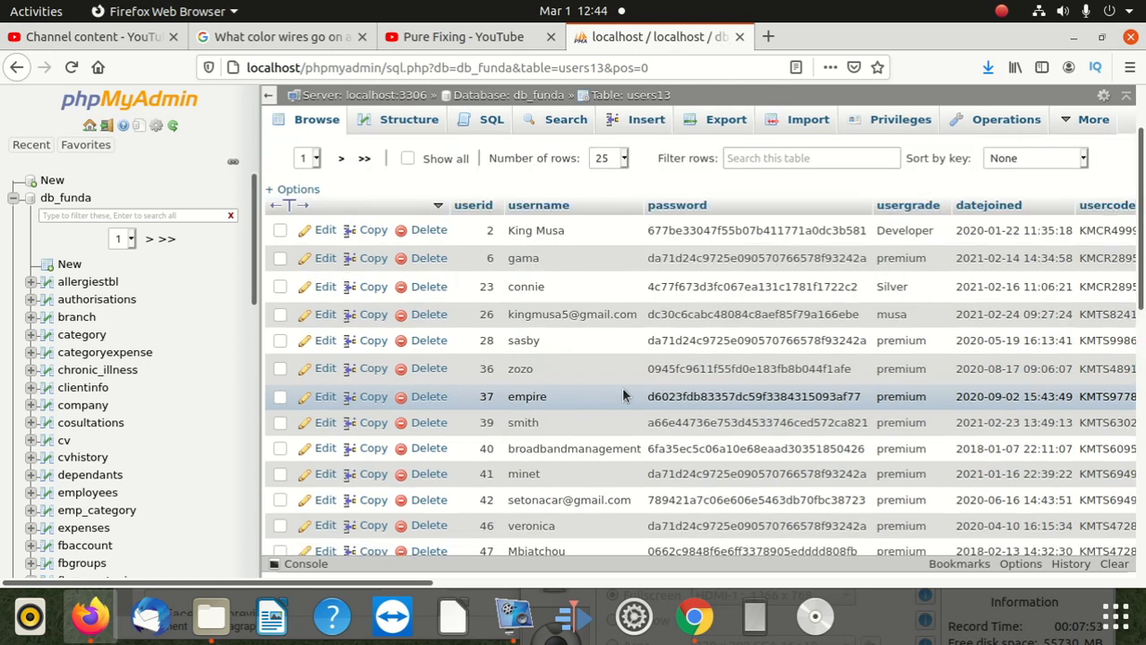
pyautogui.scroll(-6, 620, 412)
pyautogui.moveTo(394, 583); pyautogui.dragTo(1088, 589)
pyautogui.scroll(5, 733, 491)
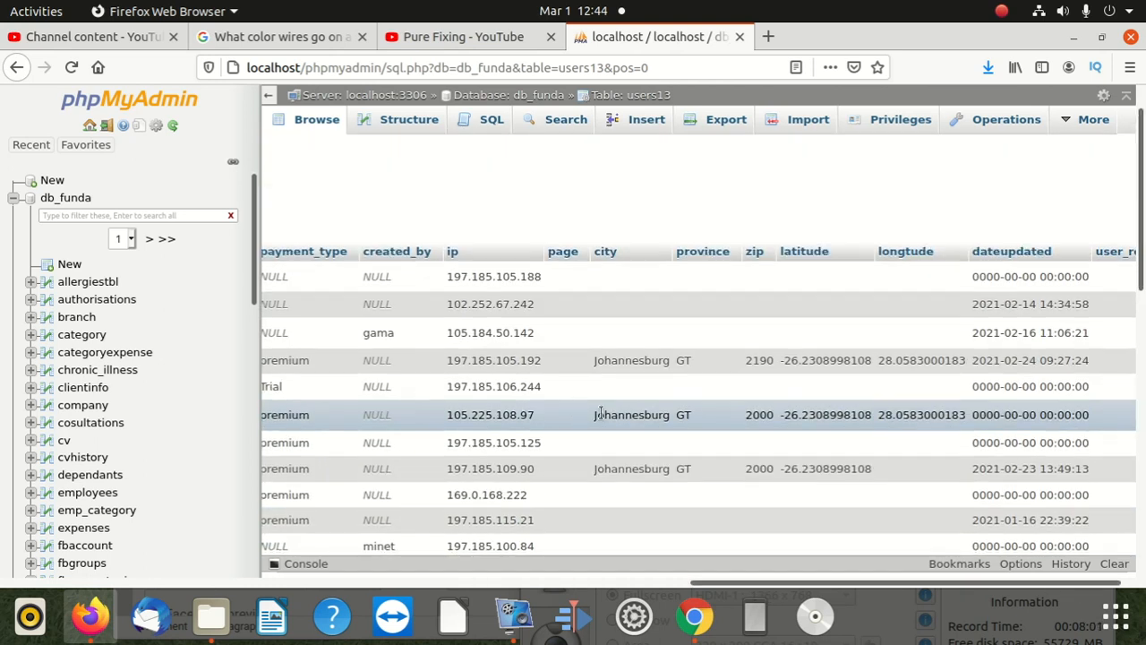
pyautogui.scroll(-4, 571, 410)
pyautogui.scroll(2, 1039, 287)
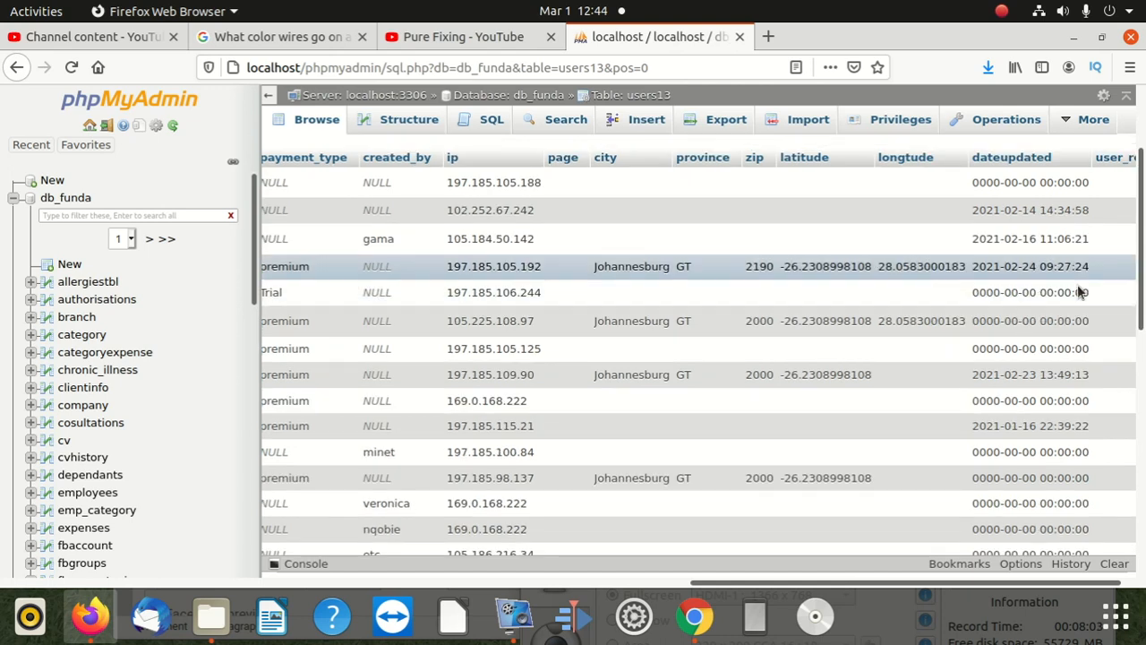
pyautogui.moveTo(1092, 291); pyautogui.dragTo(1056, 293)
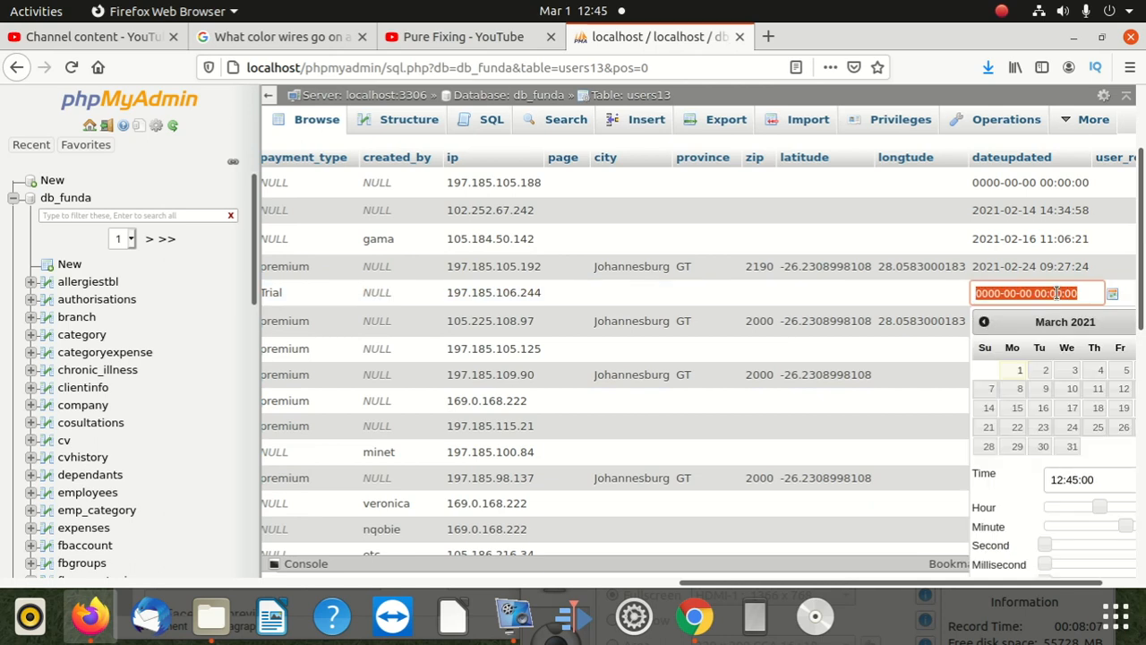
pyautogui.click(1045, 387)
pyautogui.click(1043, 237)
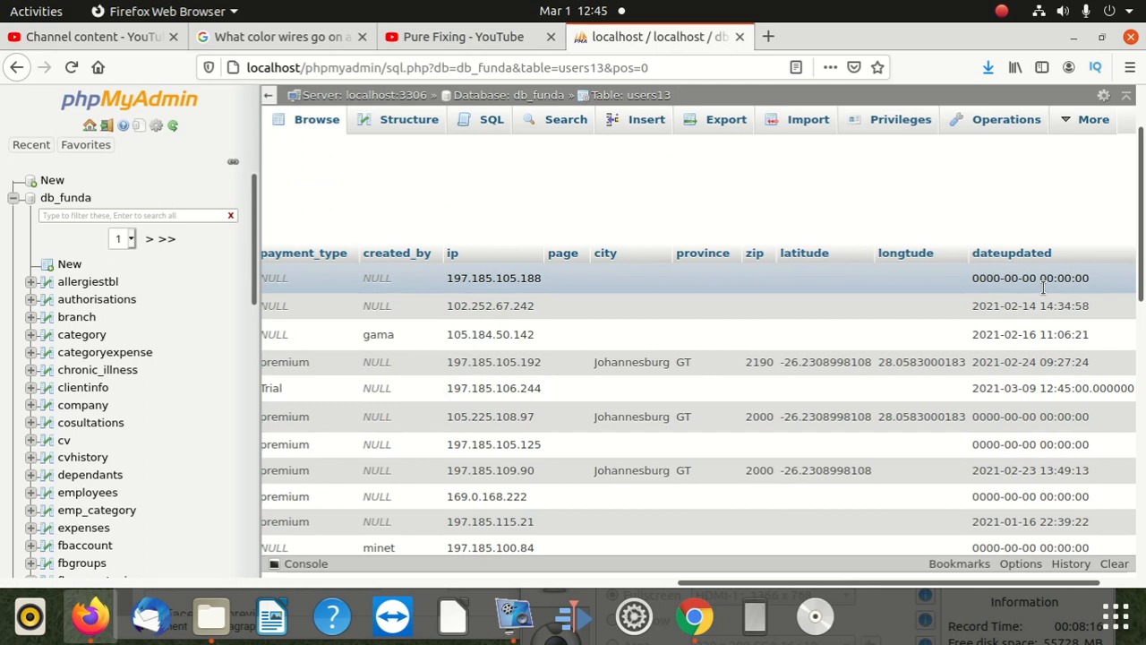
pyautogui.doubleClick(1053, 277)
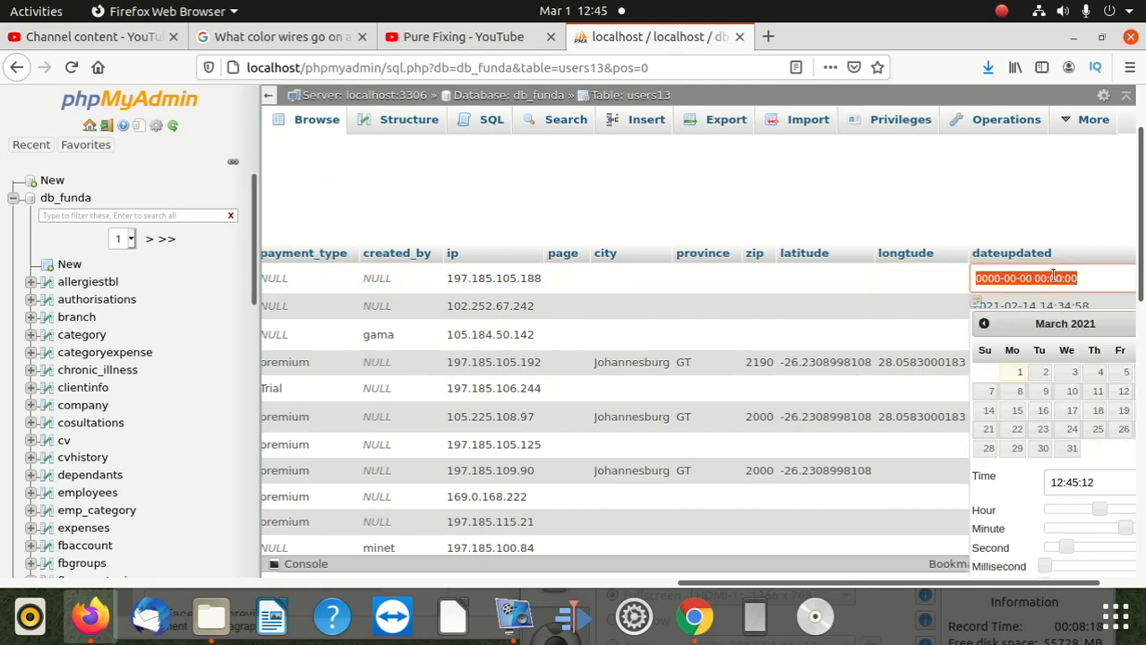
pyautogui.click(1043, 412)
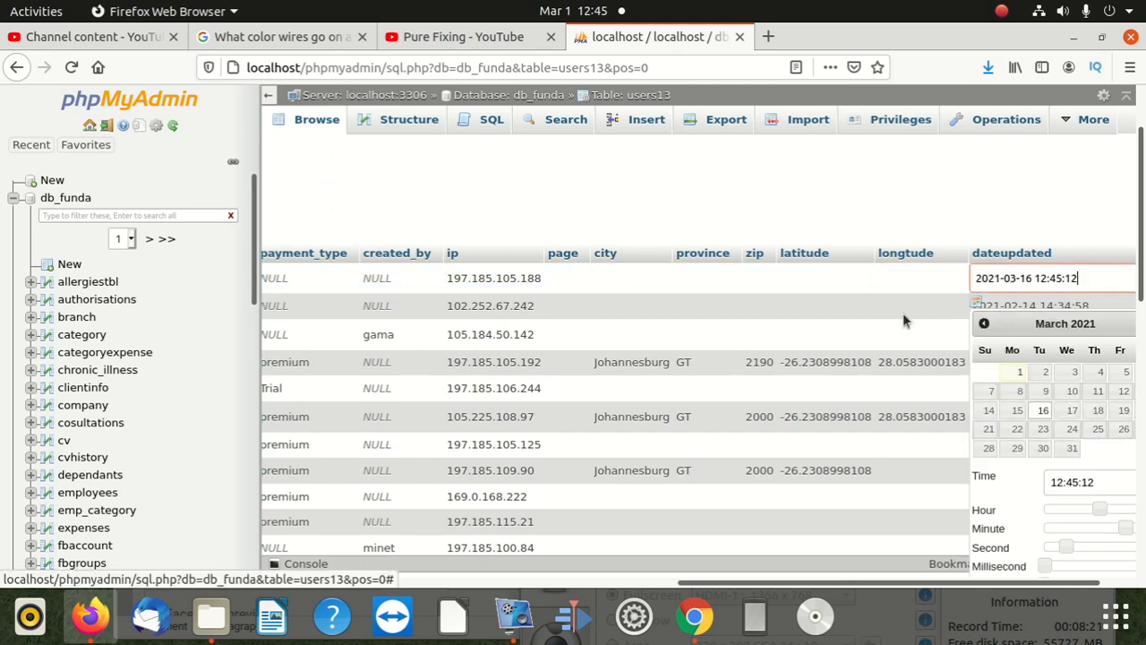
pyautogui.click(905, 320)
pyautogui.scroll(-1, 1036, 309)
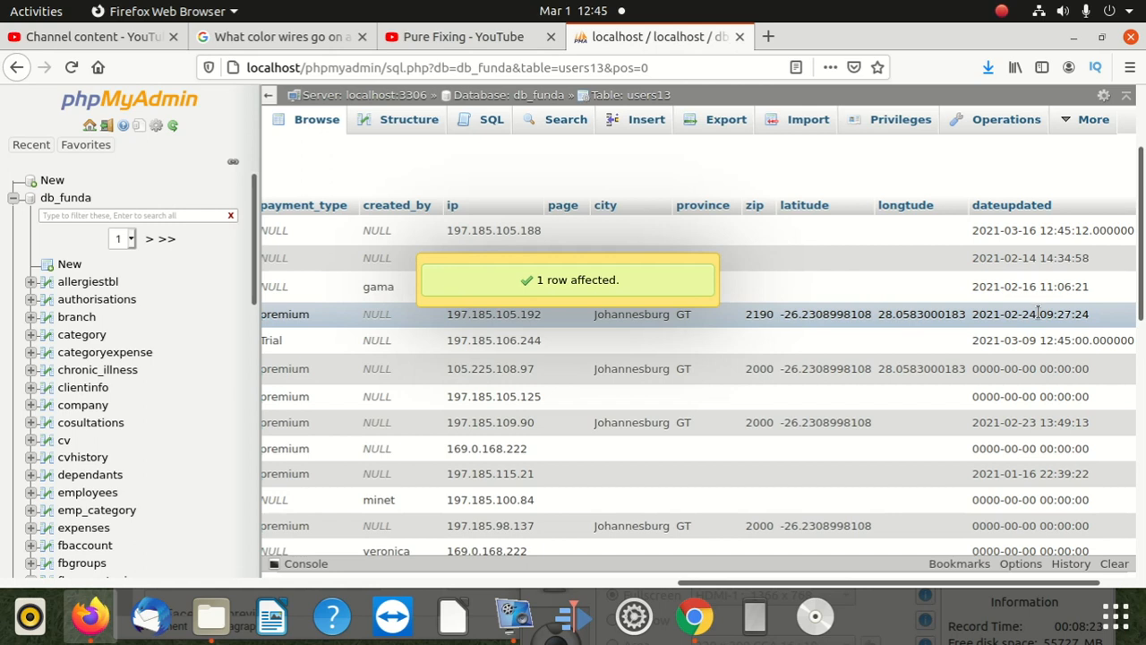
pyautogui.scroll(3, 1038, 311)
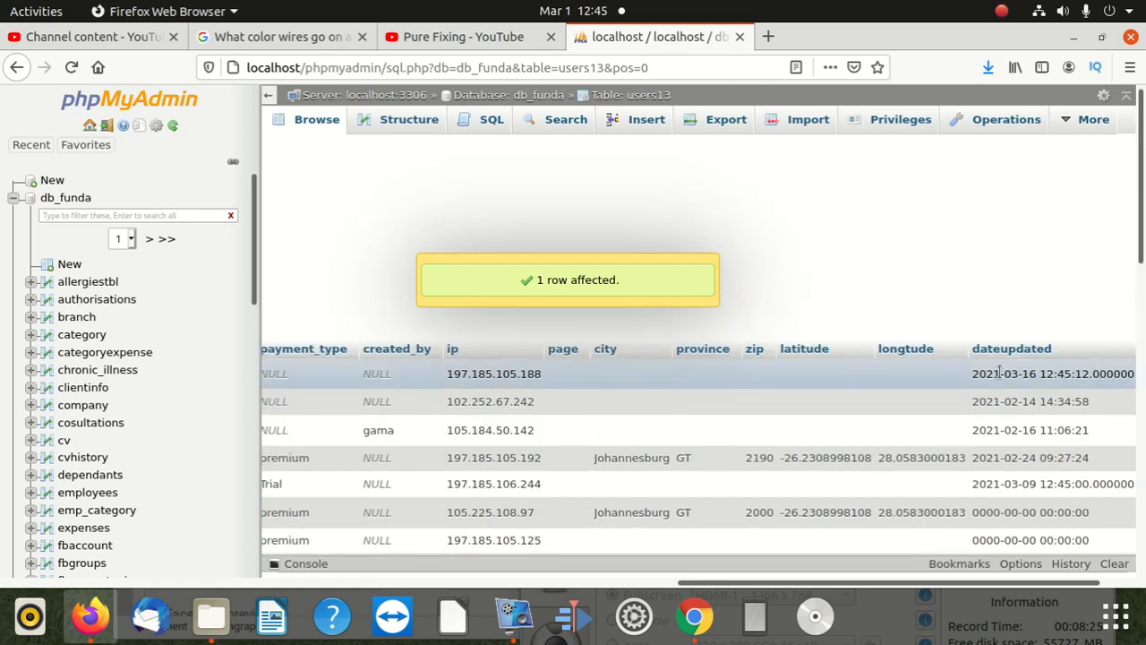
pyautogui.scroll(-3, 999, 372)
pyautogui.scroll(-2, 1073, 293)
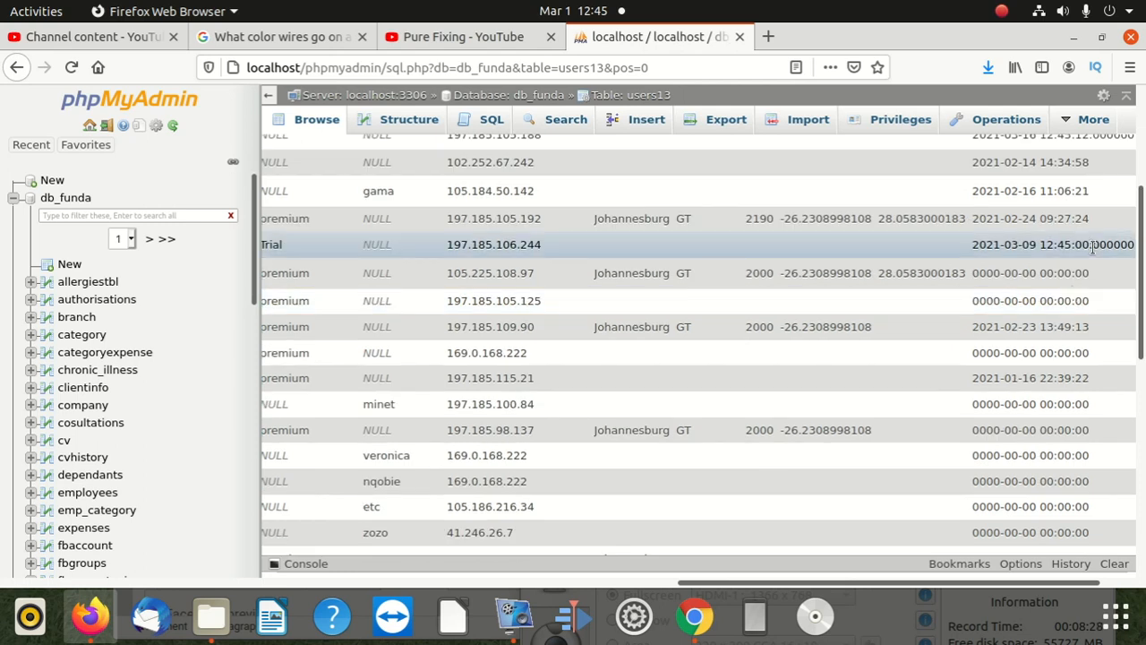
pyautogui.scroll(-4, 1084, 268)
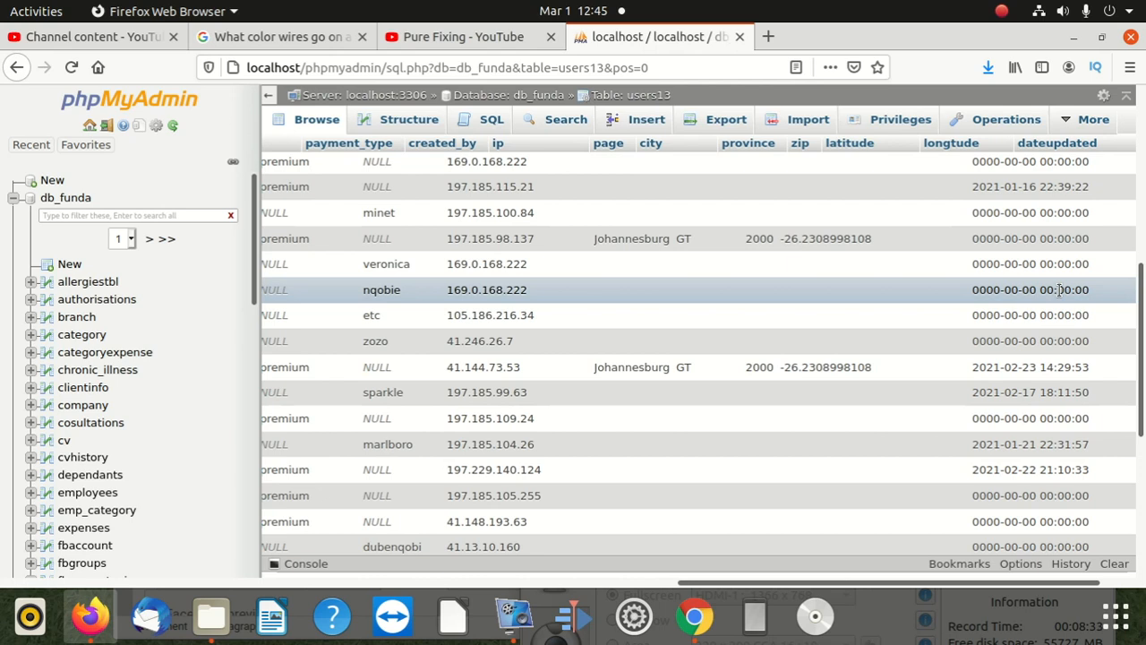
pyautogui.doubleClick(1057, 289)
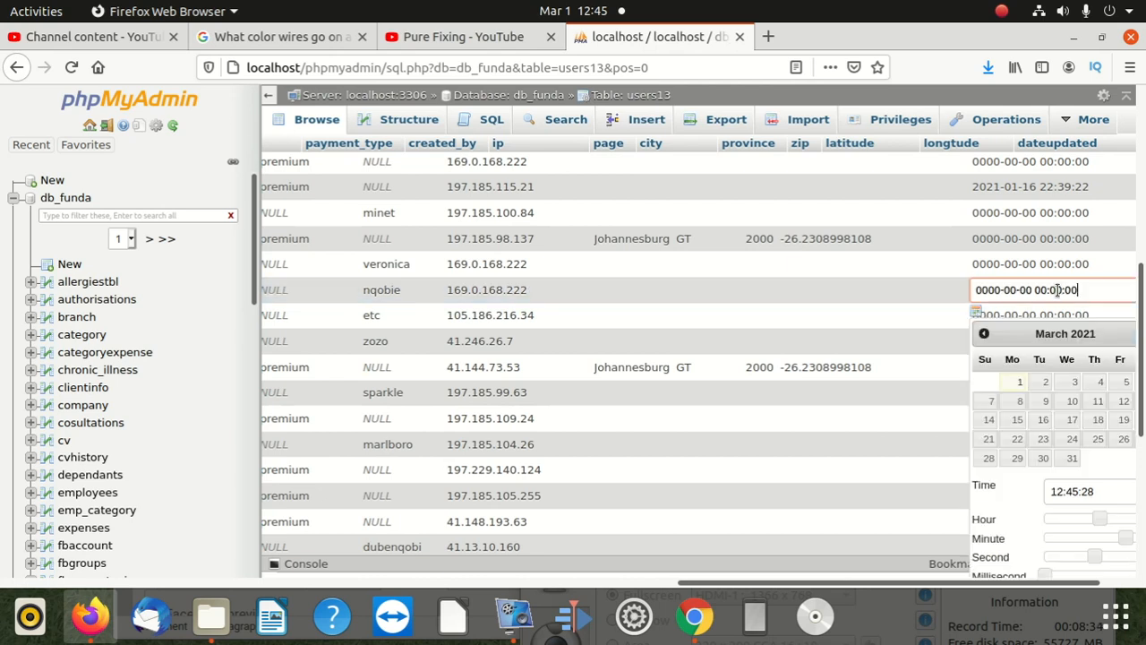
pyautogui.click(1045, 400)
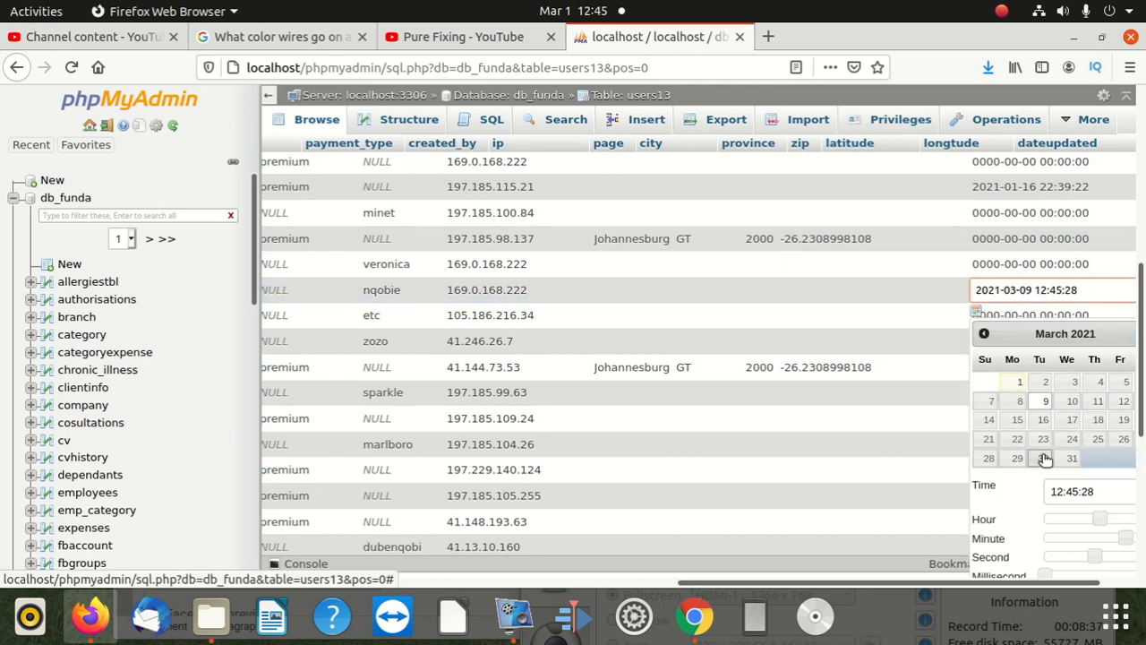
pyautogui.click(1043, 438)
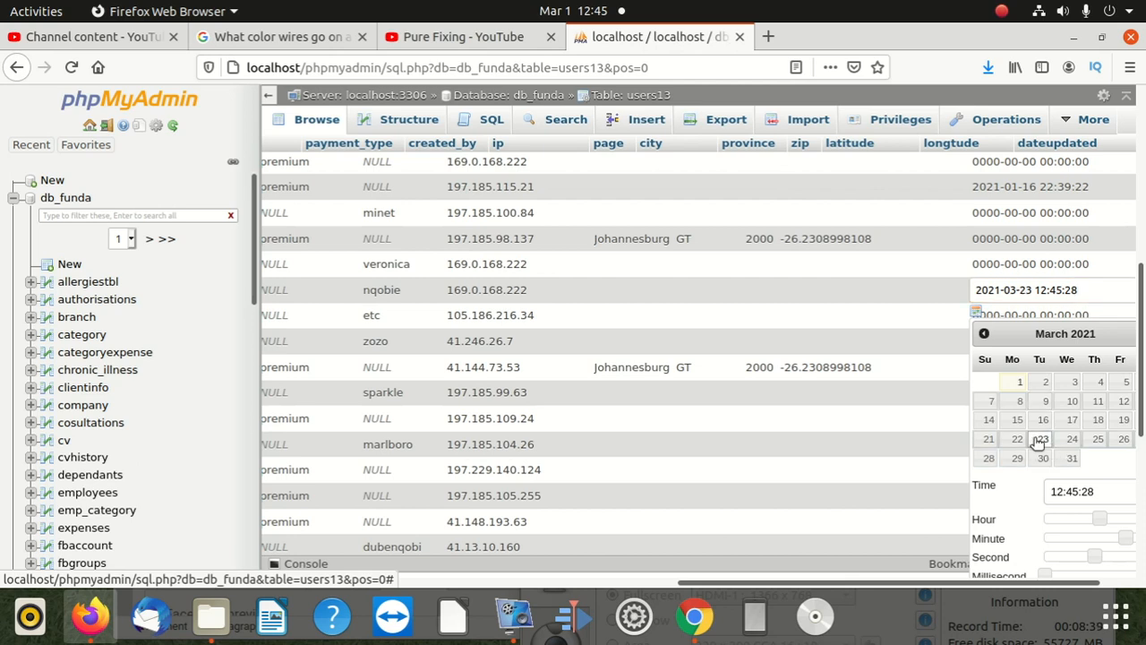
pyautogui.click(872, 319)
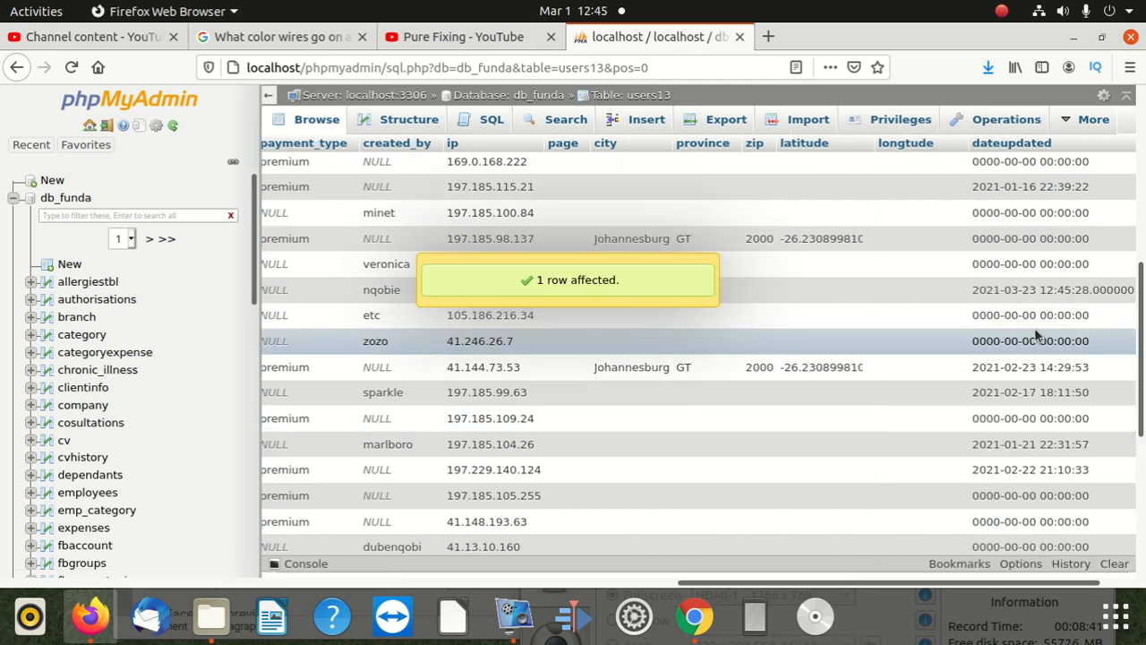
pyautogui.scroll(-1, 1037, 335)
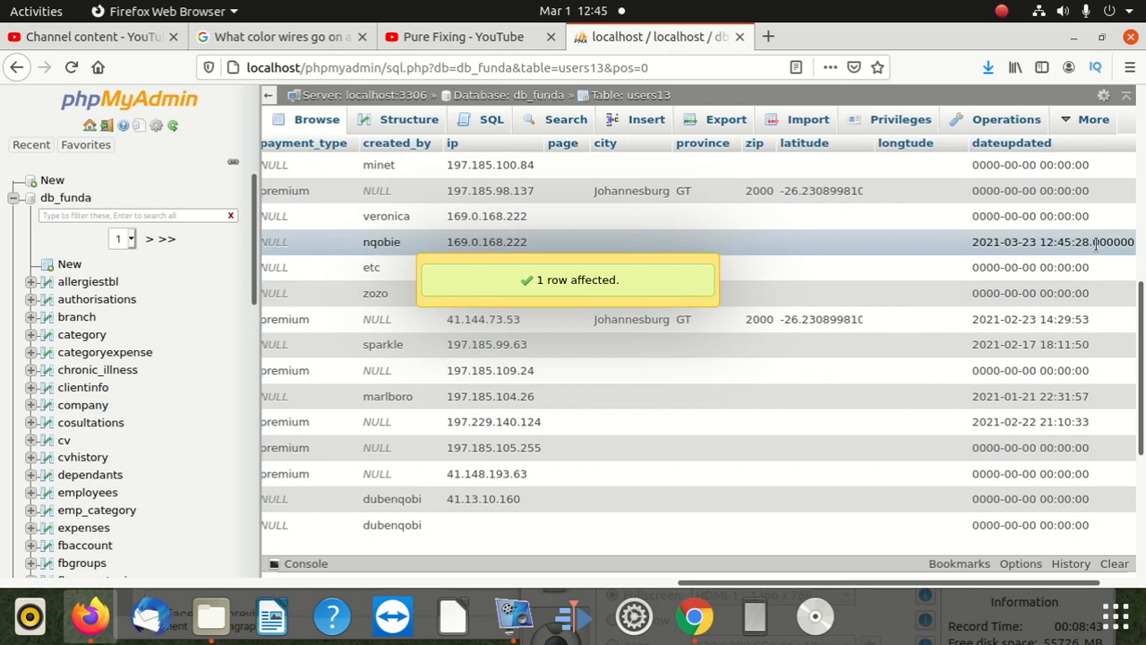
# Try to remove the .000000 fraction from the fourteenth row's dateupdated value and save the cell.
pyautogui.moveTo(1100, 244)
pyautogui.mouseDown()
pyautogui.moveTo(973, 243)
pyautogui.moveTo(1090, 242)
pyautogui.mouseUp()
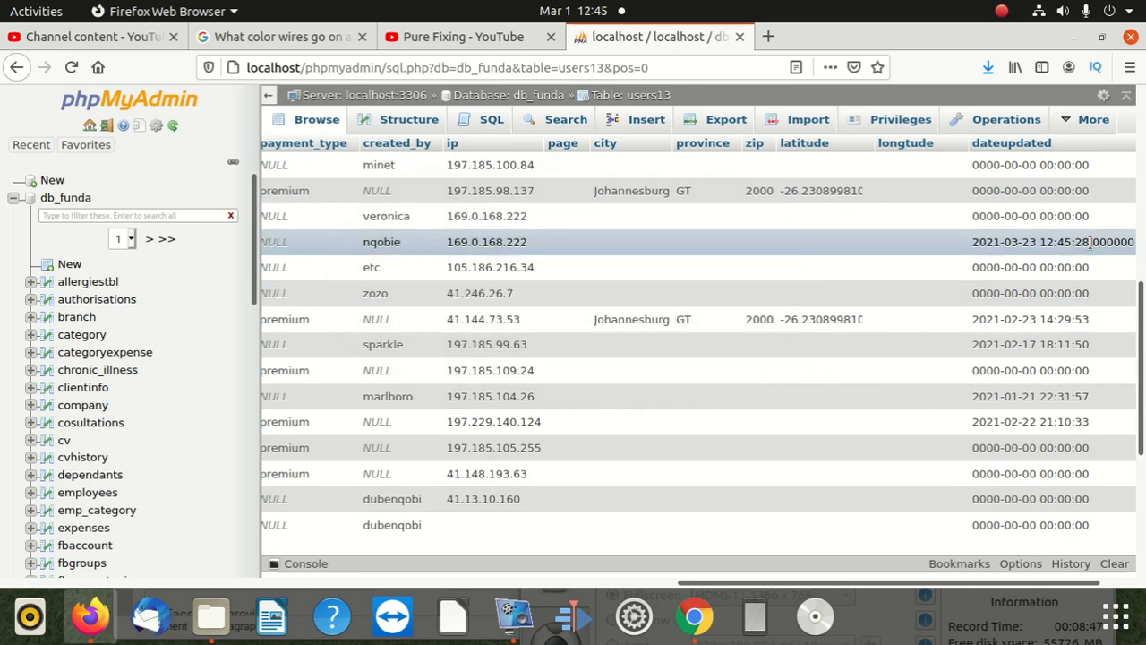
pyautogui.doubleClick(1091, 242)
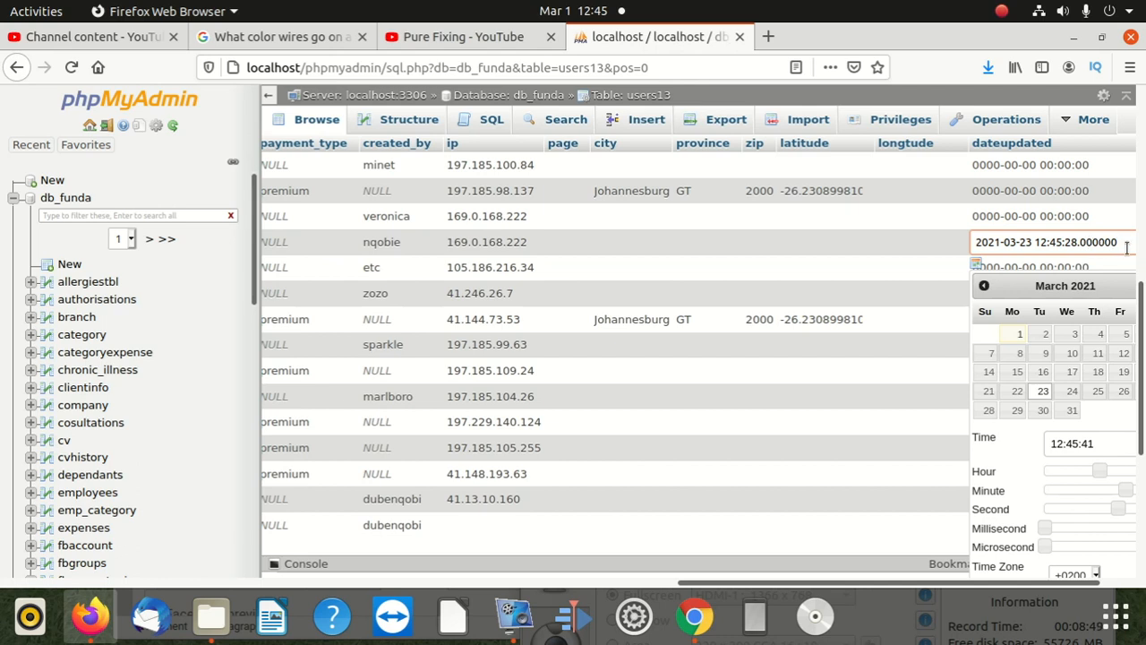
pyautogui.press('BackSpace')
pyautogui.press('BackSpace')
pyautogui.press('BackSpace')
pyautogui.press('BackSpace')
pyautogui.press('BackSpace')
pyautogui.press('BackSpace')
pyautogui.press('BackSpace')
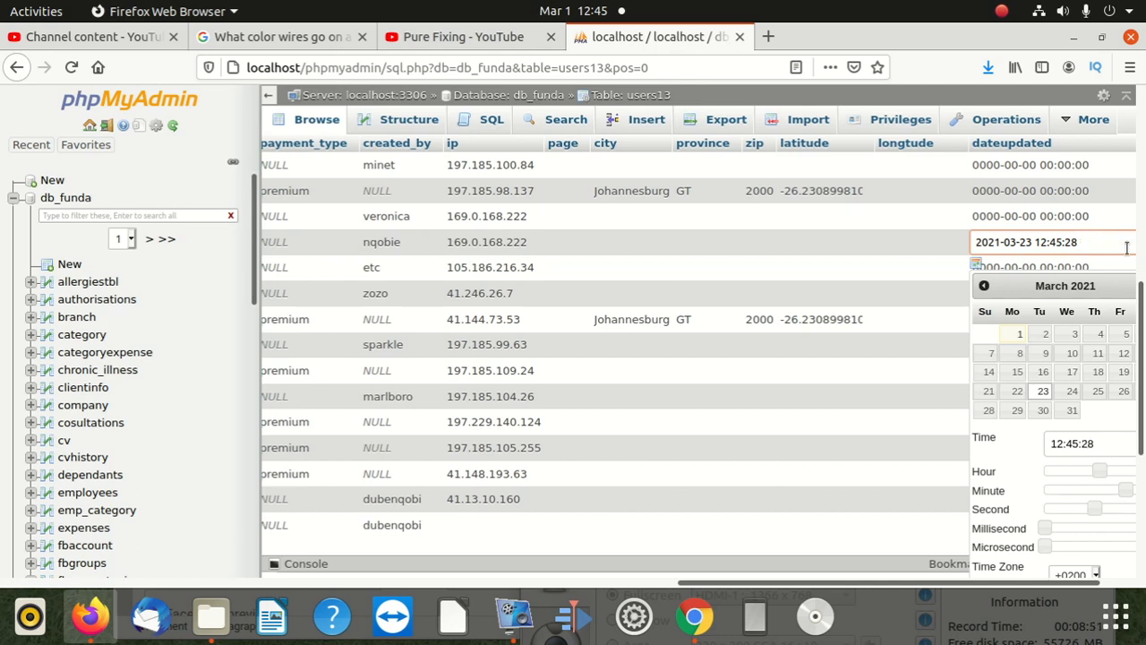
pyautogui.press('Return')
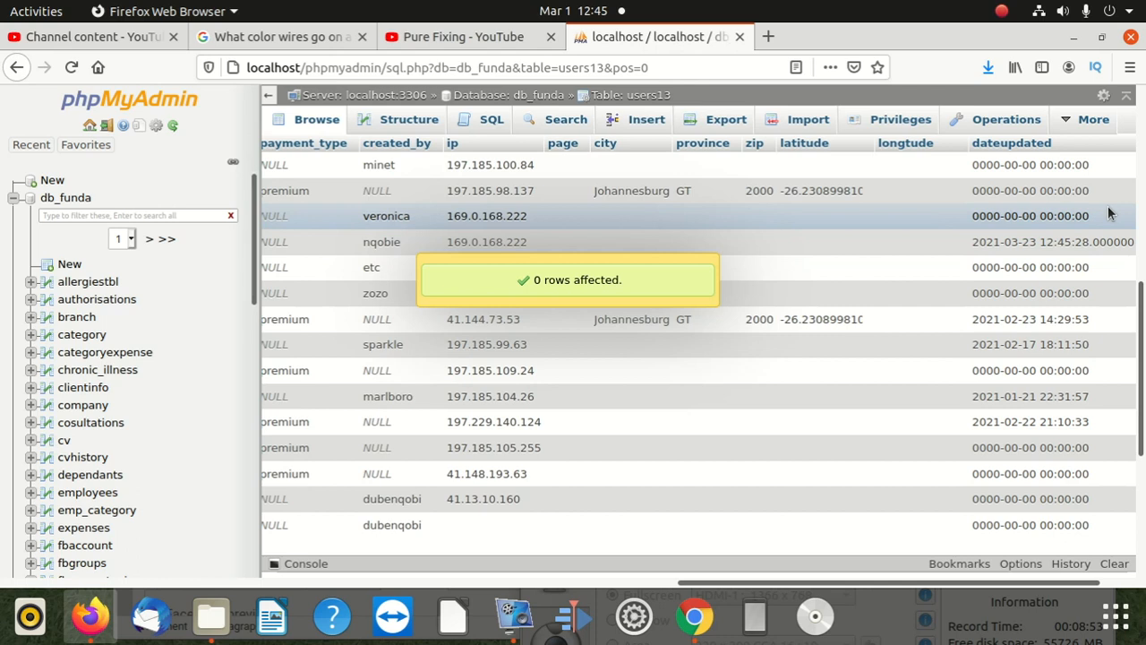
pyautogui.scroll(-5, 1021, 345)
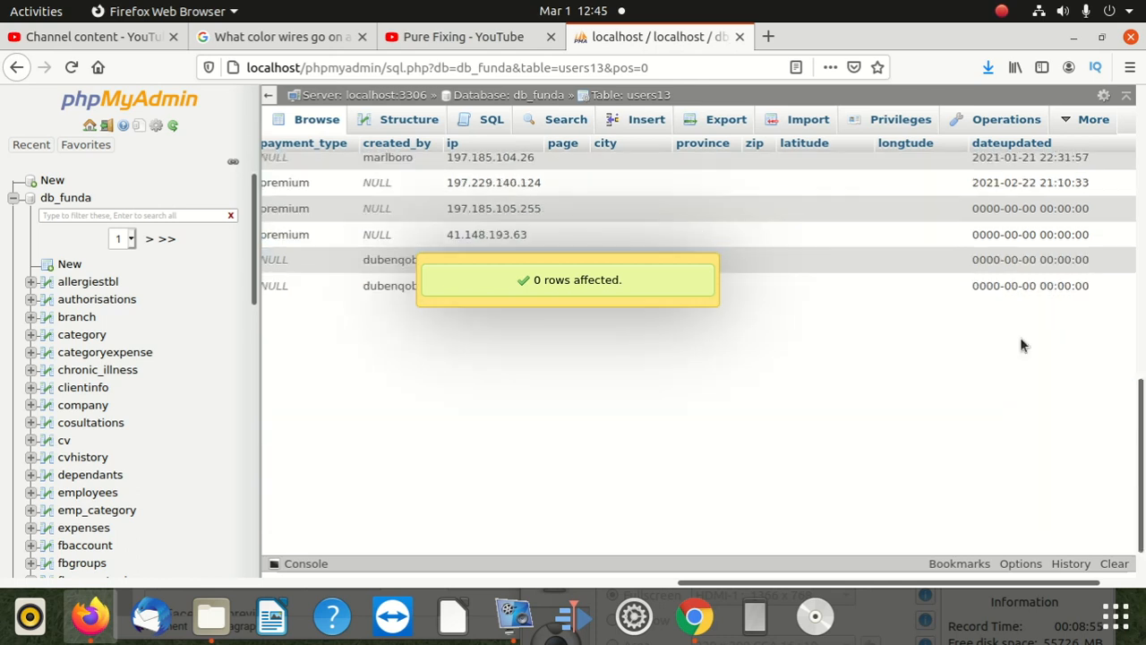
pyautogui.scroll(3, 1026, 339)
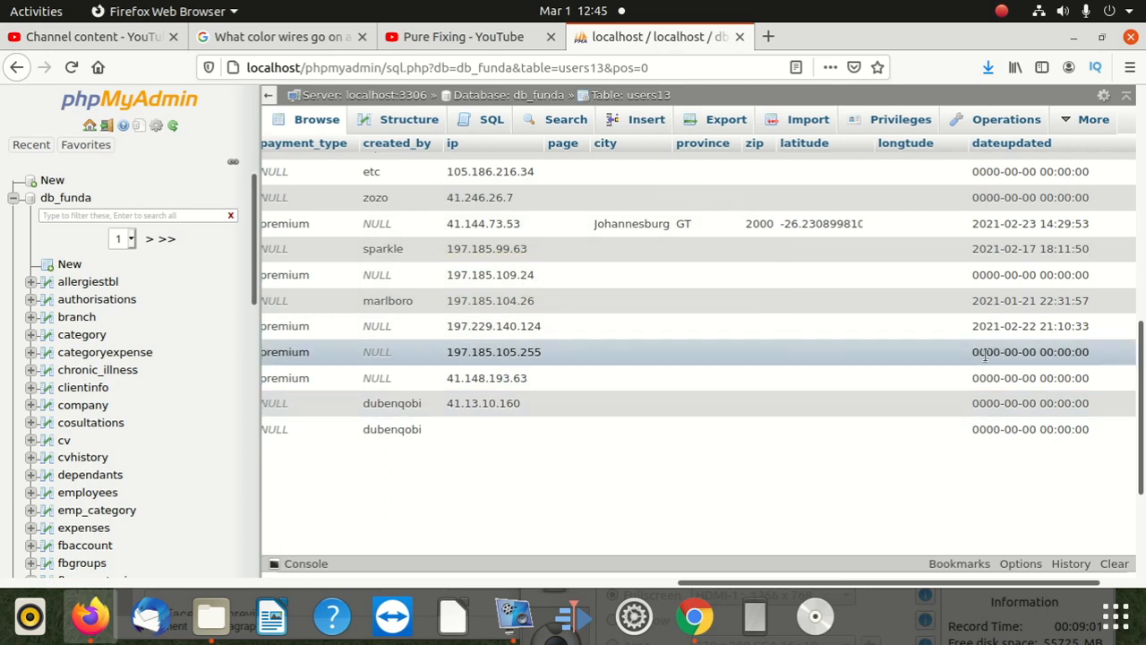
pyautogui.scroll(2, 994, 354)
pyautogui.scroll(-2, 1001, 358)
pyautogui.scroll(2, 1001, 357)
pyautogui.moveTo(1091, 400); pyautogui.dragTo(971, 400)
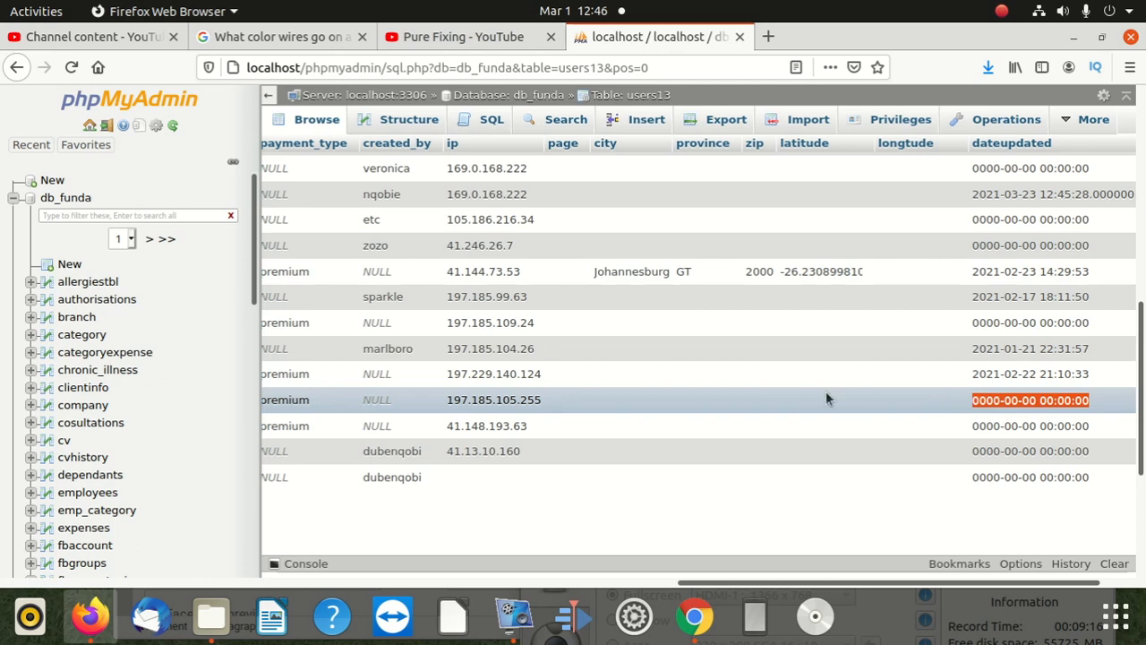
pyautogui.scroll(5, 411, 359)
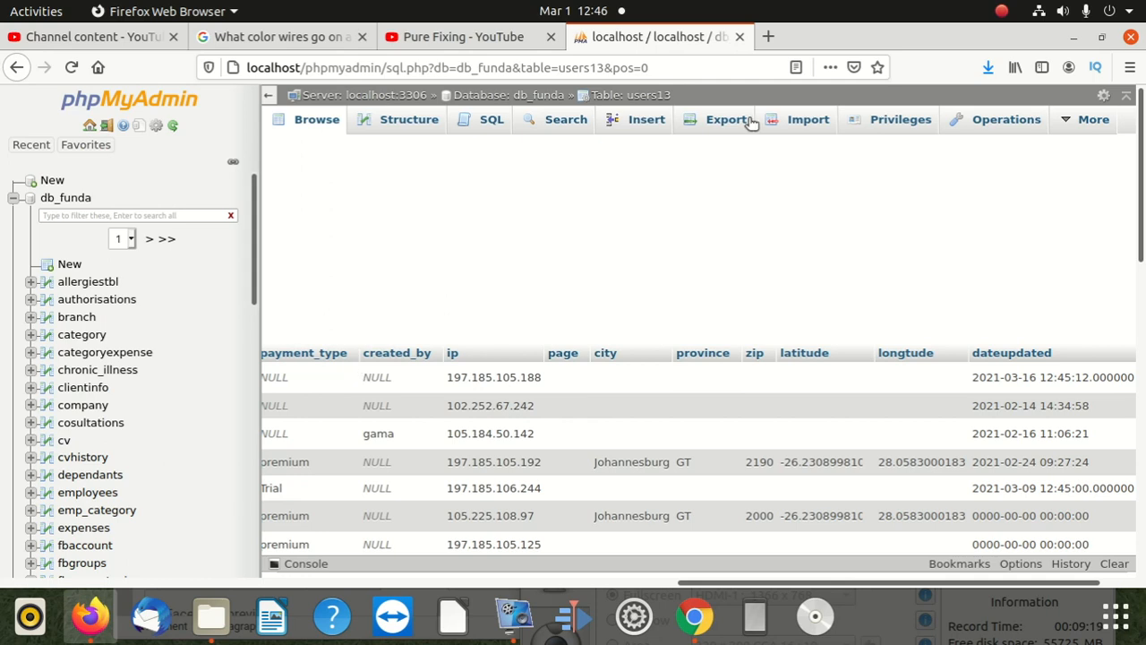
# Open the table operations of users13 and examine the available ROW_FORMAT choices without changing the setting.
pyautogui.click(927, 121)
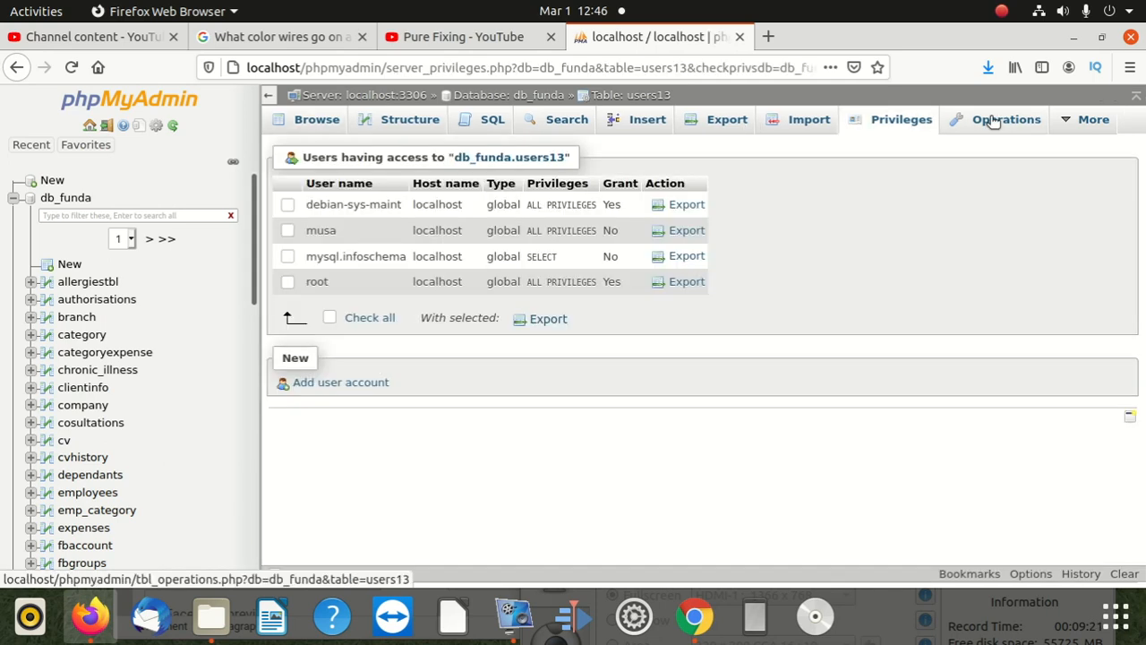
pyautogui.click(992, 121)
pyautogui.scroll(-4, 456, 358)
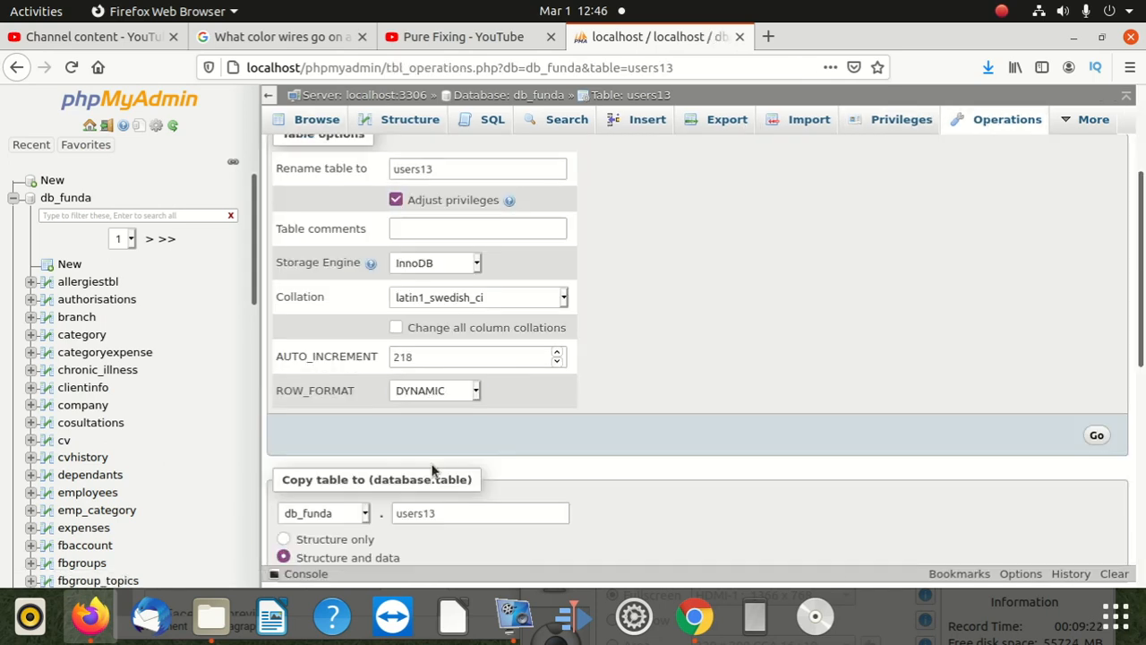
pyautogui.scroll(-2, 473, 358)
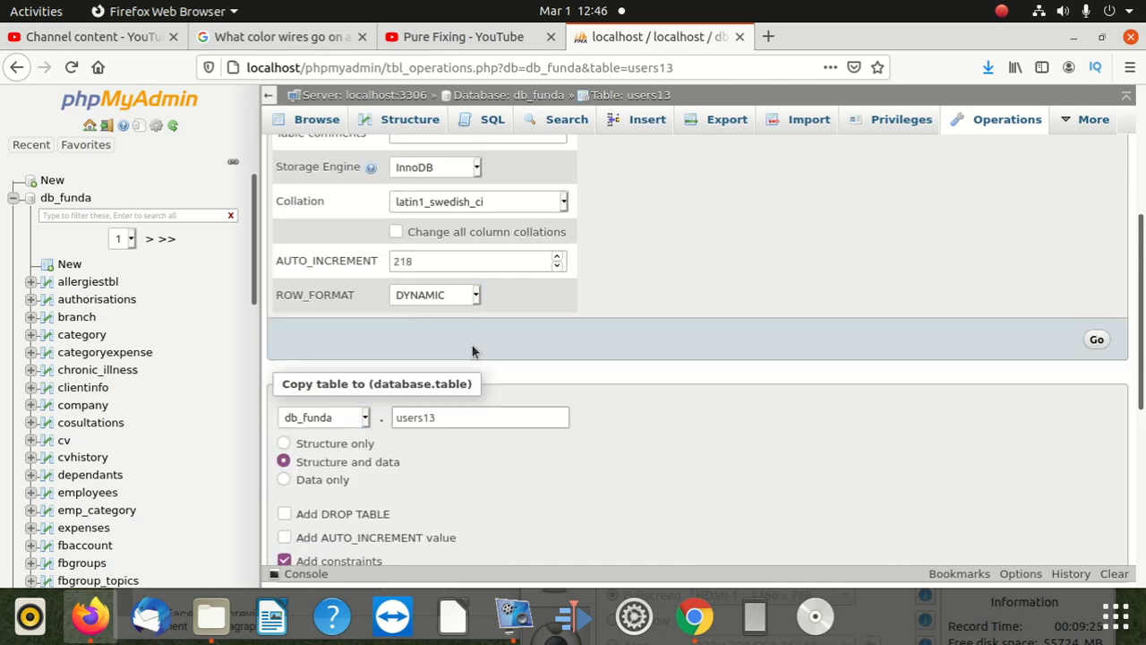
pyautogui.click(468, 295)
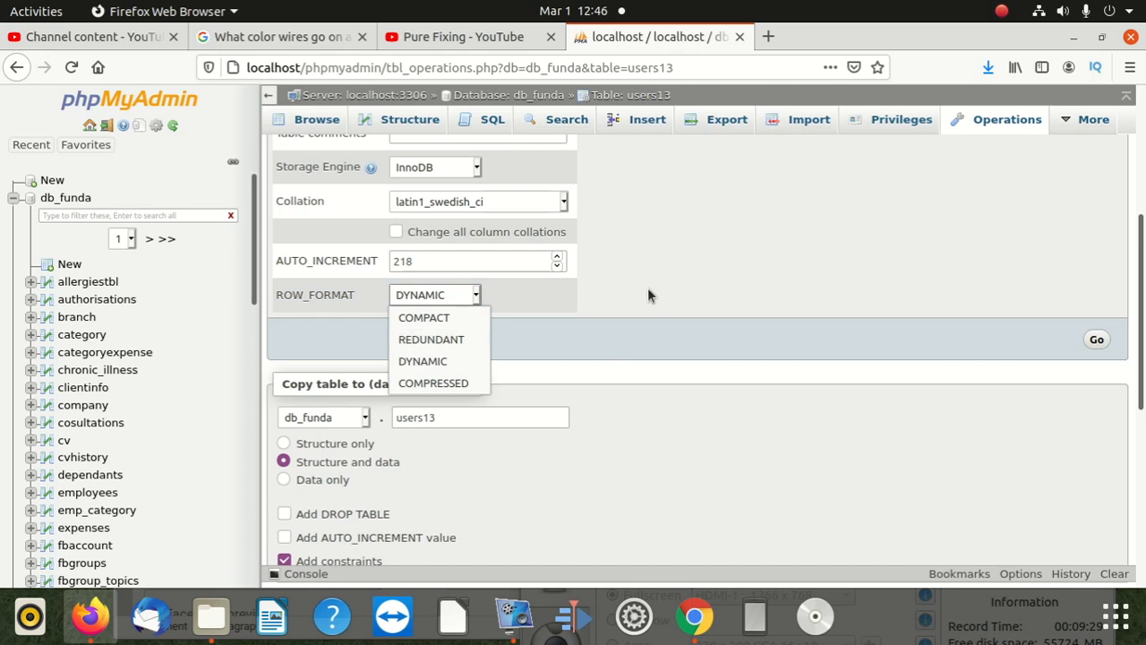
pyautogui.click(521, 295)
pyautogui.click(464, 294)
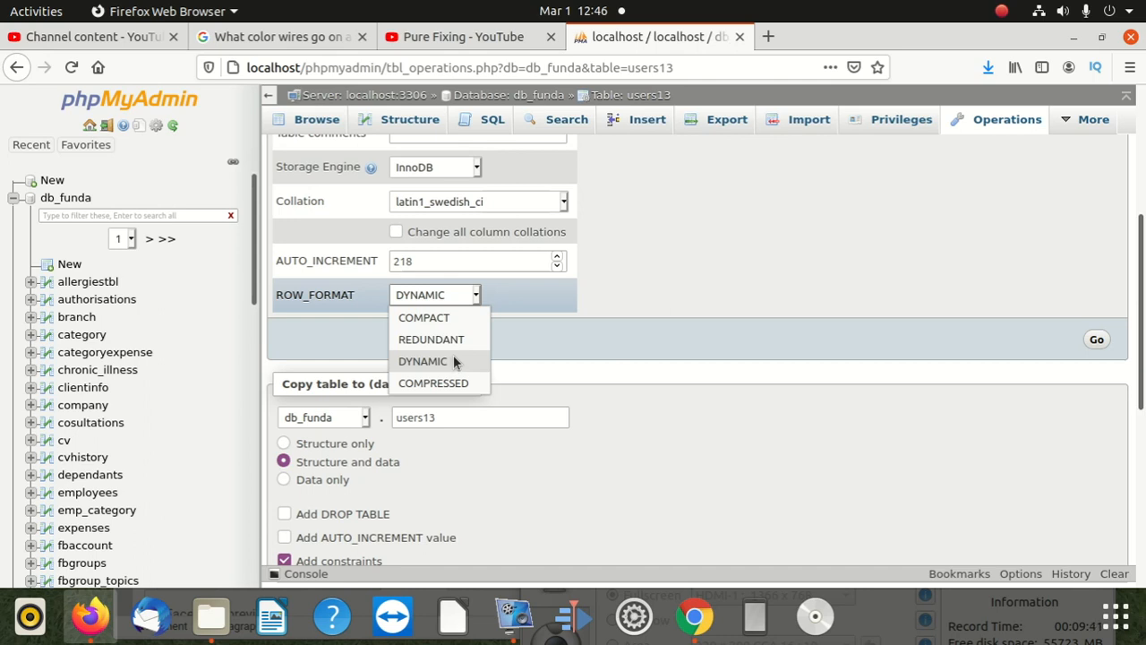
pyautogui.click(567, 332)
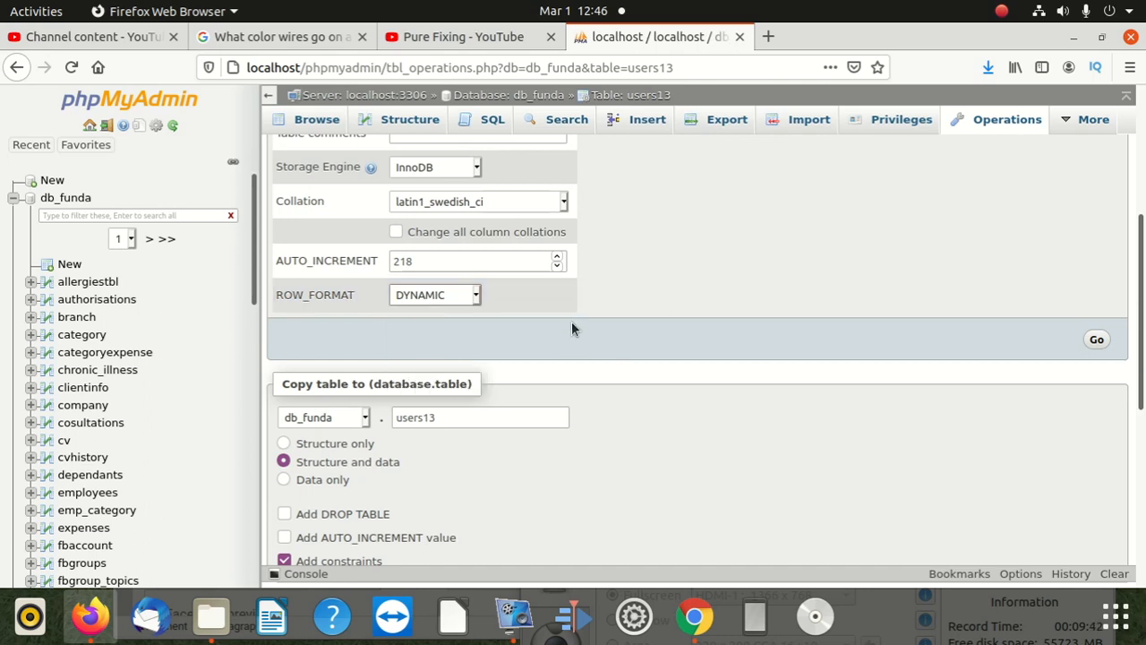
# Review the copy, maintenance and delete options of the users13 table, ending back at its table options.
pyautogui.scroll(-3, 500, 373)
pyautogui.scroll(-3, 448, 358)
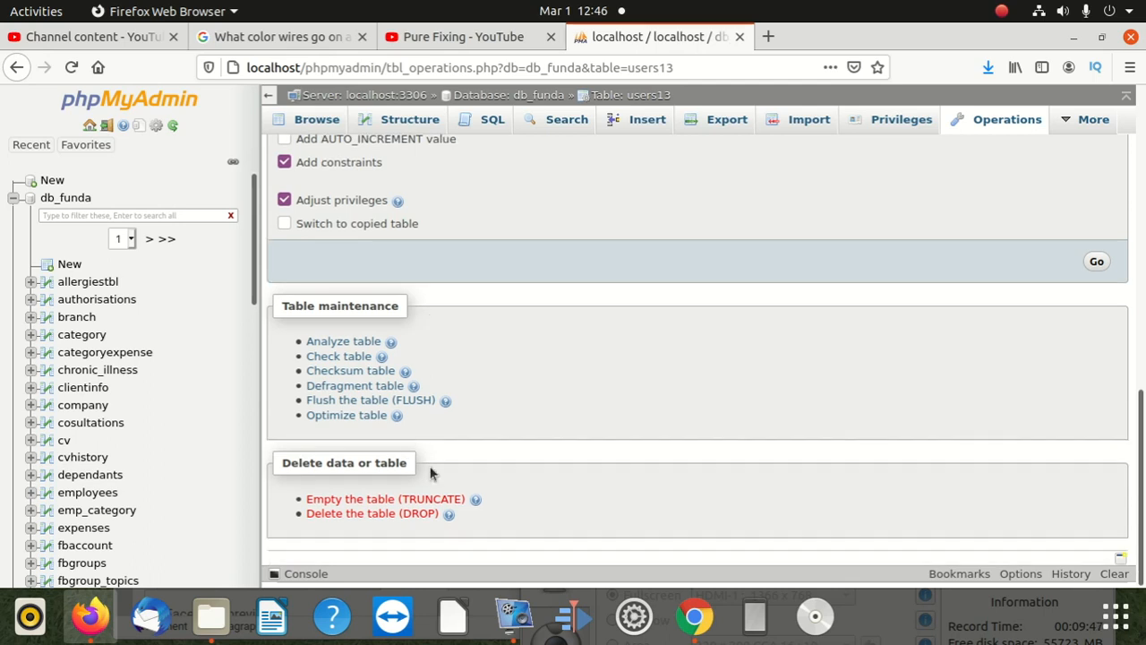
pyautogui.scroll(3, 447, 456)
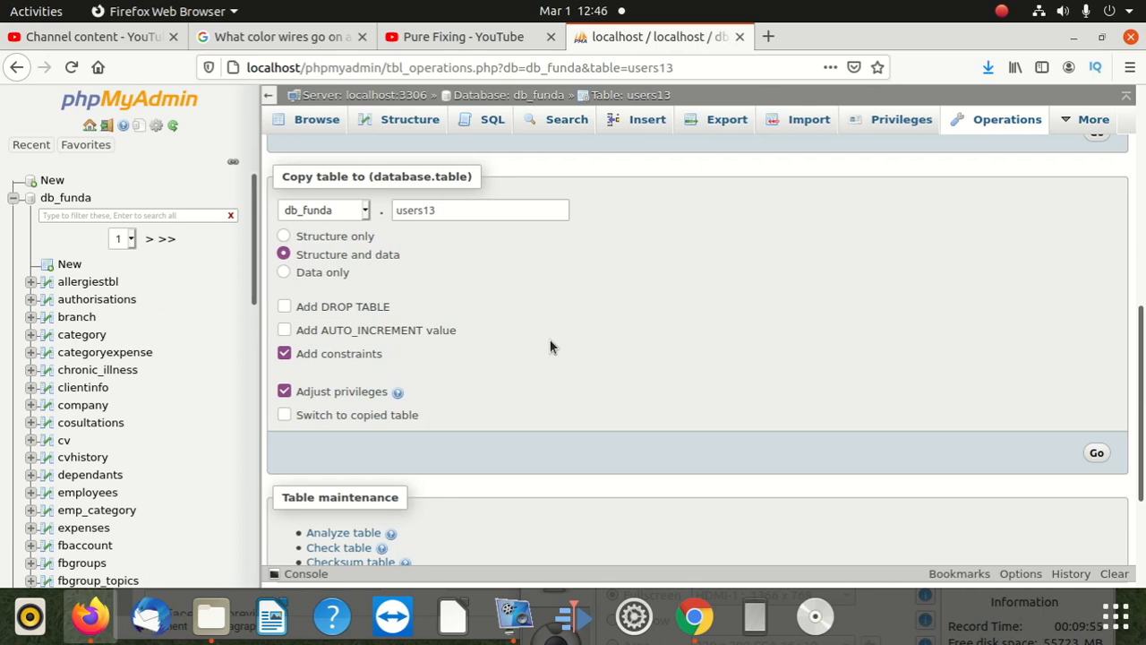
pyautogui.scroll(6, 540, 349)
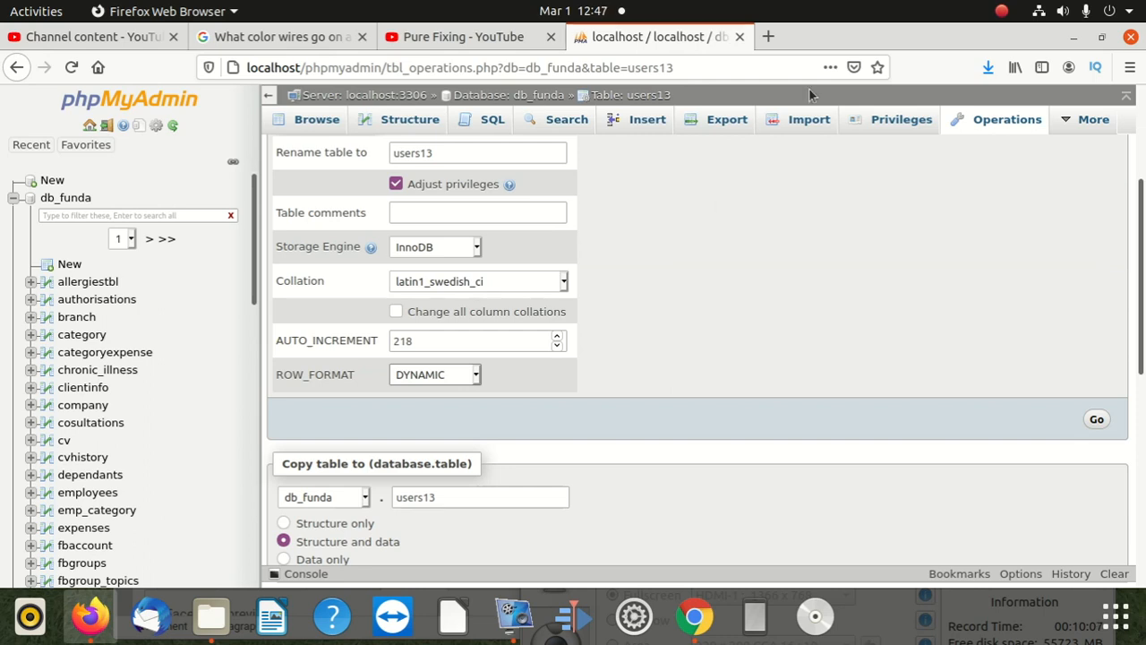
# Shrink the browser window, move it aside and bring the vokoscreenNG recorder window to the front.
pyautogui.moveTo(849, 37); pyautogui.dragTo(775, 183)
pyautogui.moveTo(778, 157); pyautogui.dragTo(625, 143)
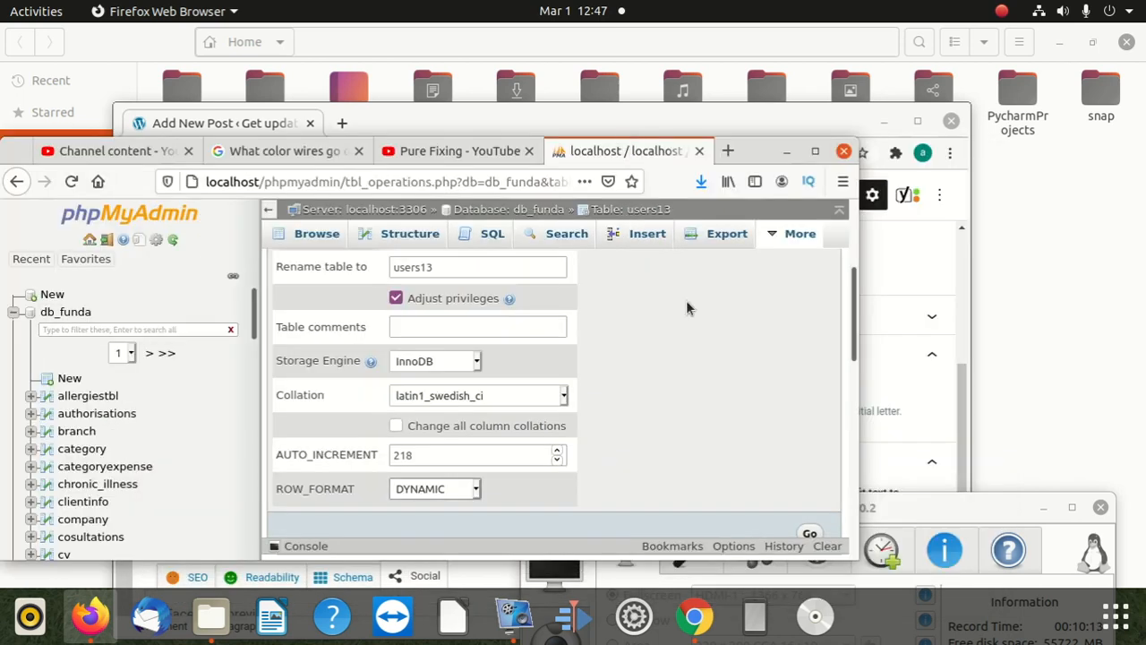
pyautogui.moveTo(937, 509); pyautogui.dragTo(810, 72)
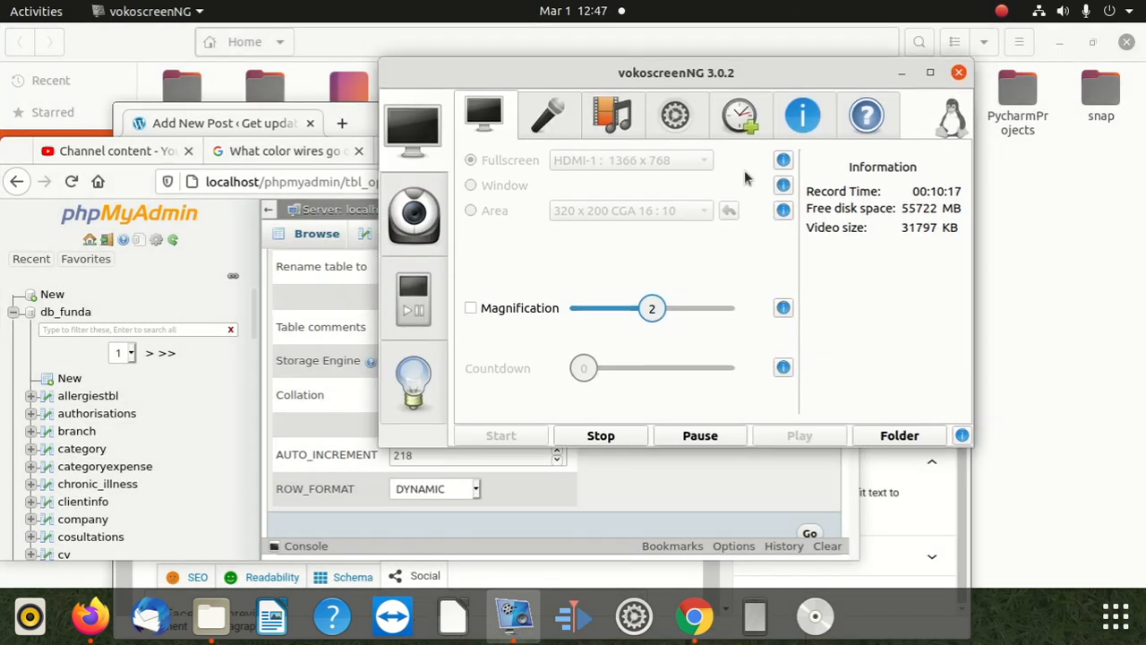